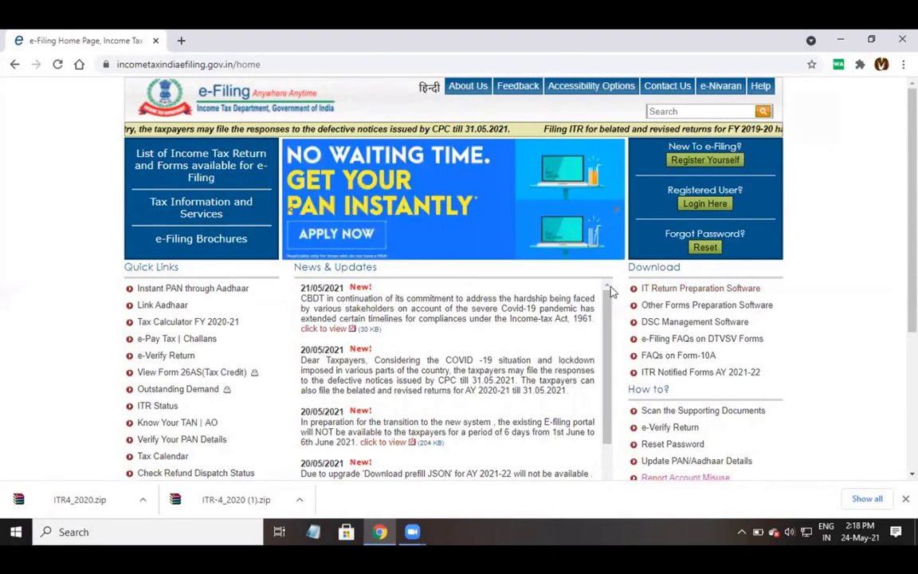
Go to the IT Return Preparation Software downloads page and dismiss the important note.
{"action": "left_click", "coordinate": [740, 291]}
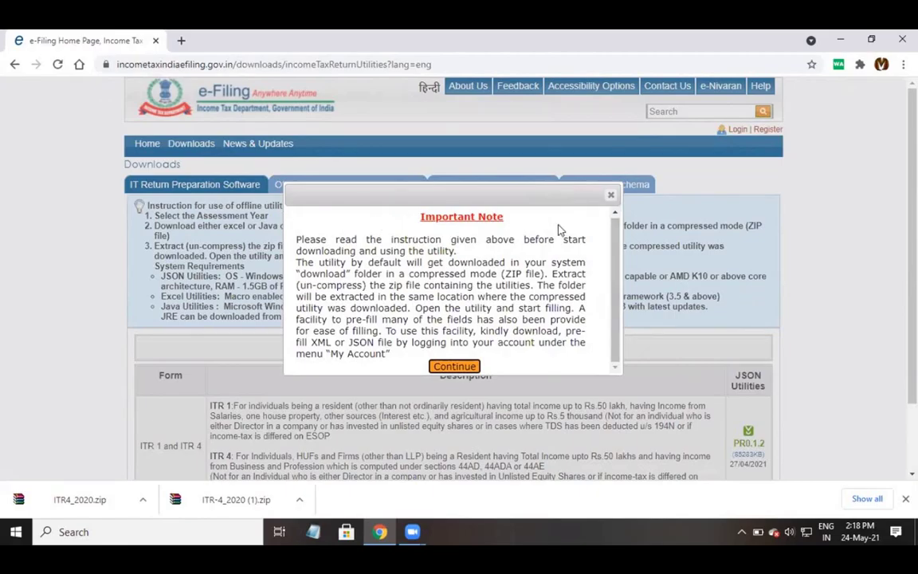
{"action": "left_click", "coordinate": [461, 367]}
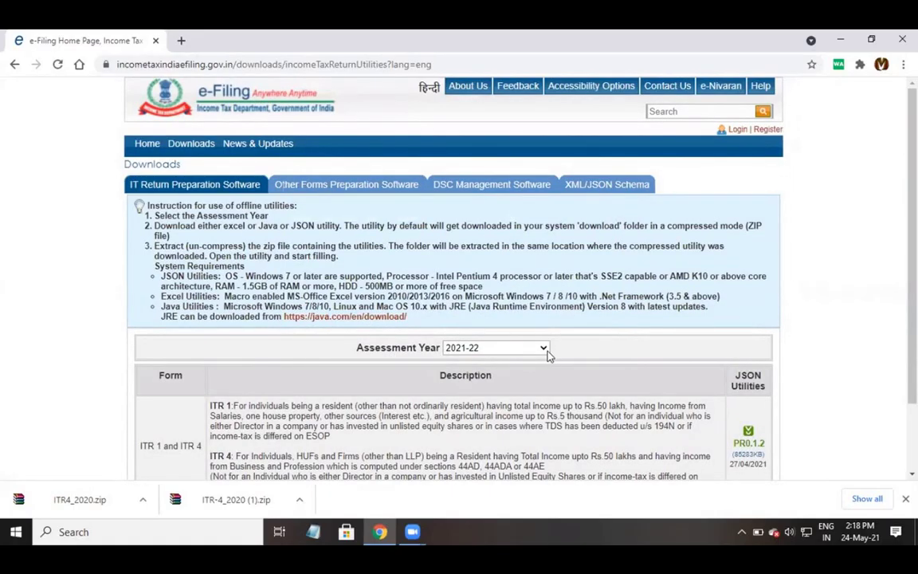
{"action": "scroll", "coordinate": [547, 355], "scroll_direction": "down", "scroll_amount": 2}
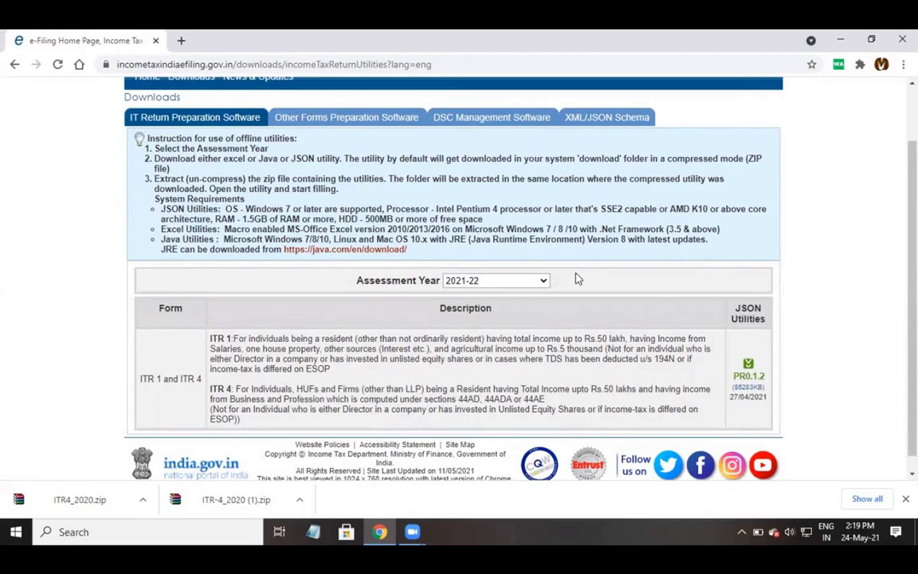
Choose Assessment Year 2020-21 and download the ITR 4 Excel utility as ITR4_2020.zip.
{"action": "left_click", "coordinate": [544, 285]}
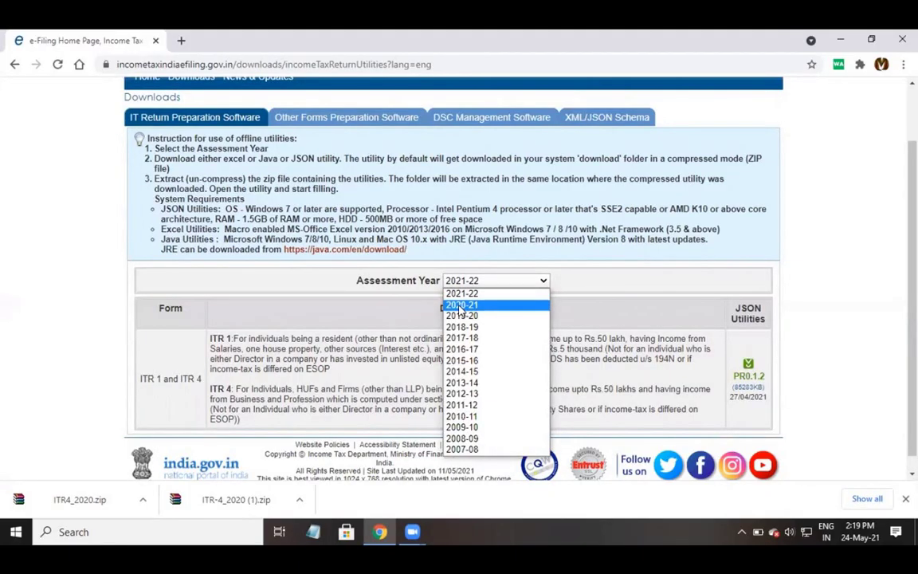
{"action": "left_click", "coordinate": [460, 306]}
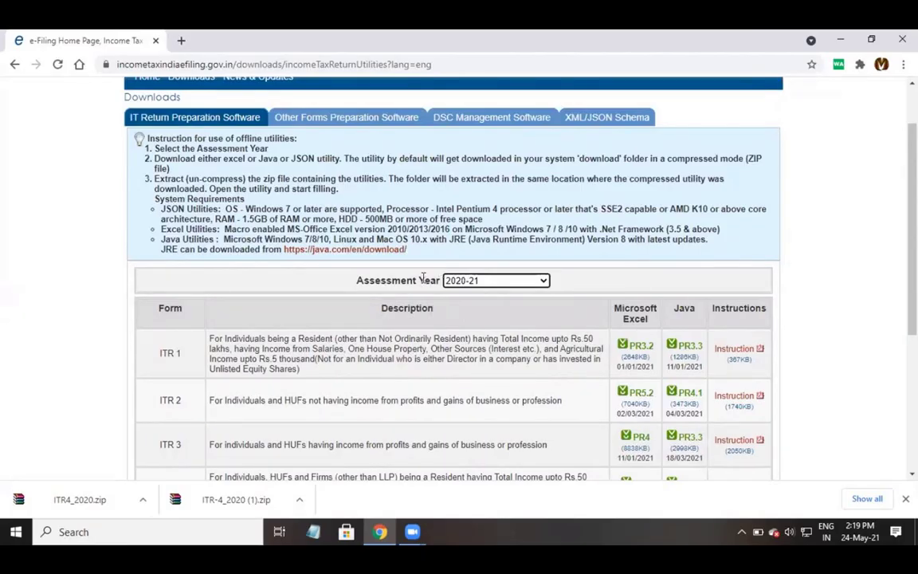
{"action": "scroll", "coordinate": [420, 297], "scroll_direction": "down", "scroll_amount": 1}
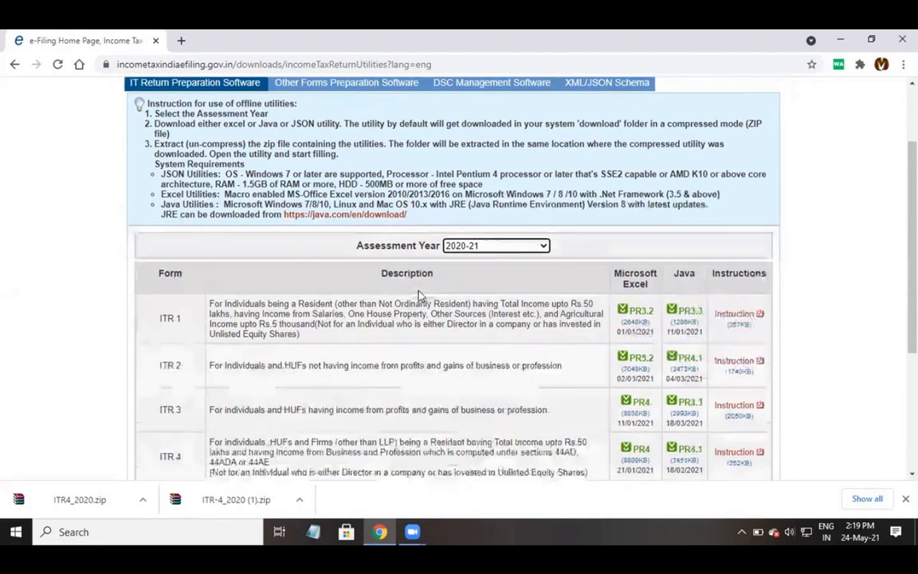
{"action": "scroll", "coordinate": [205, 301], "scroll_direction": "down", "scroll_amount": 2}
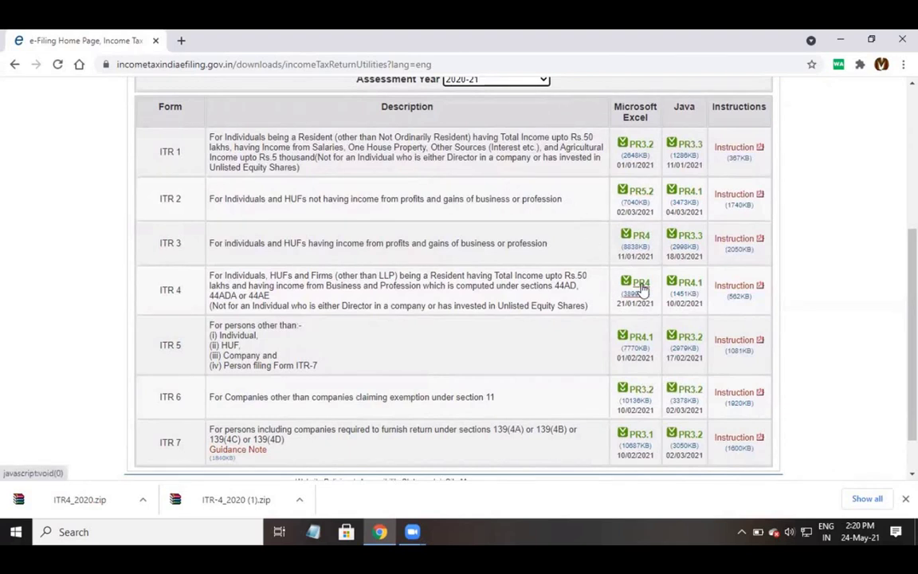
{"action": "left_click", "coordinate": [642, 289]}
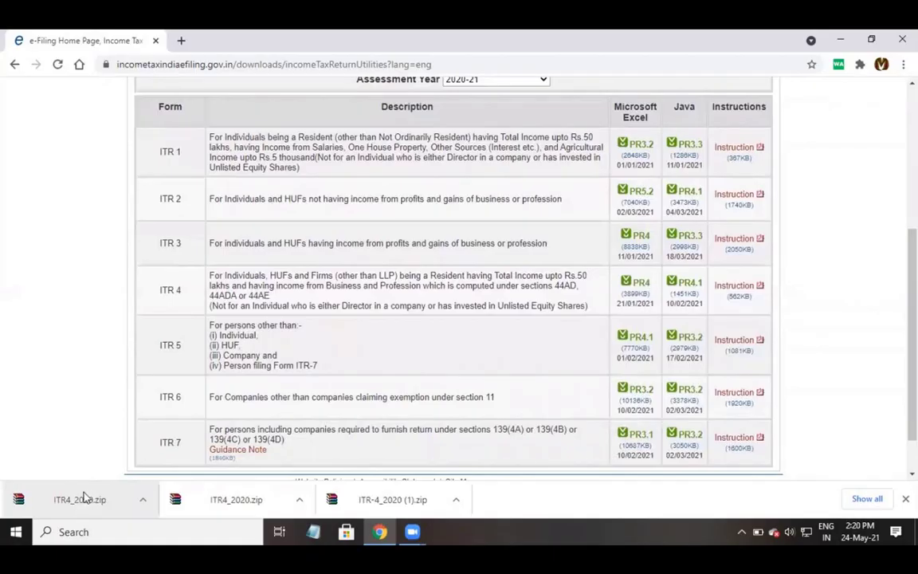
Show ITR4_2020.zip in its folder and extract it to an ITR4_2020 folder.
{"action": "right_click", "coordinate": [93, 502]}
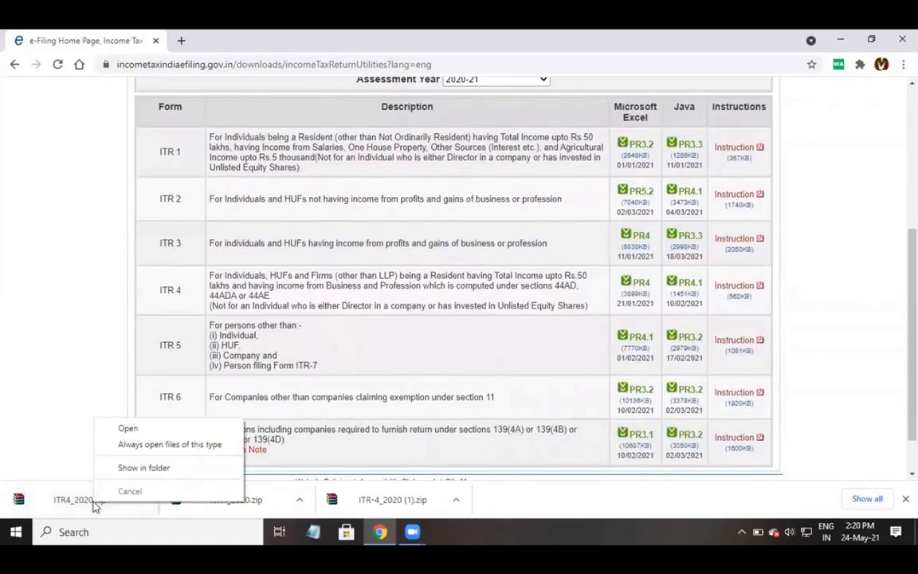
{"action": "left_click", "coordinate": [125, 469]}
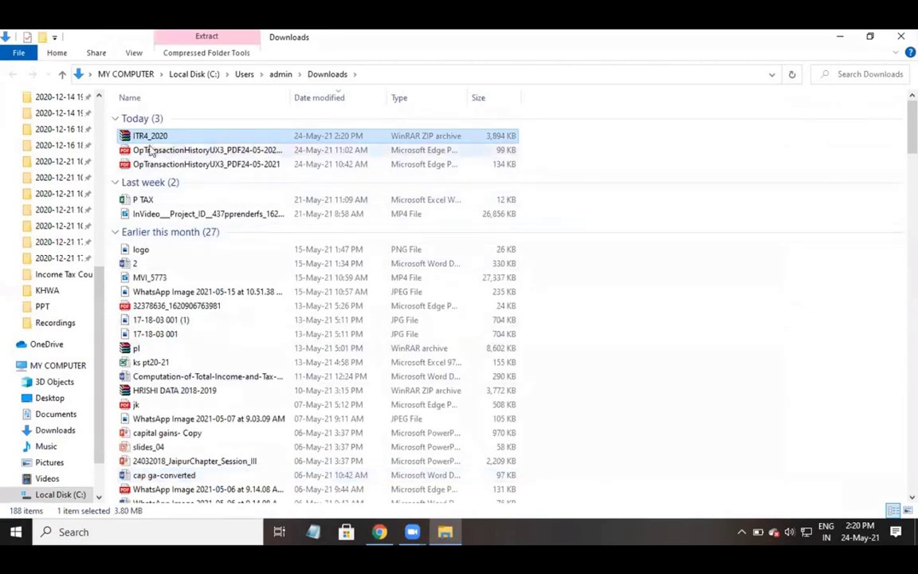
{"action": "right_click", "coordinate": [143, 141]}
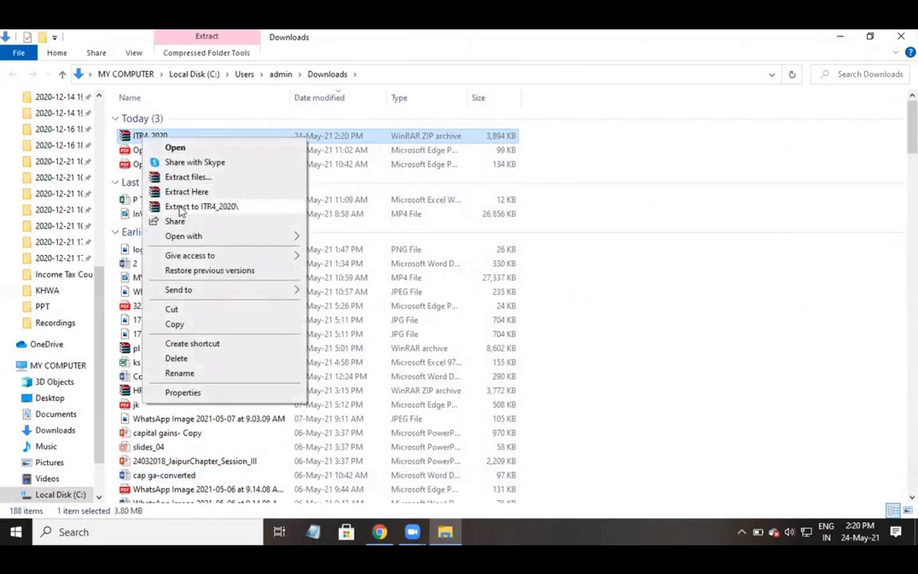
{"action": "left_click", "coordinate": [180, 208]}
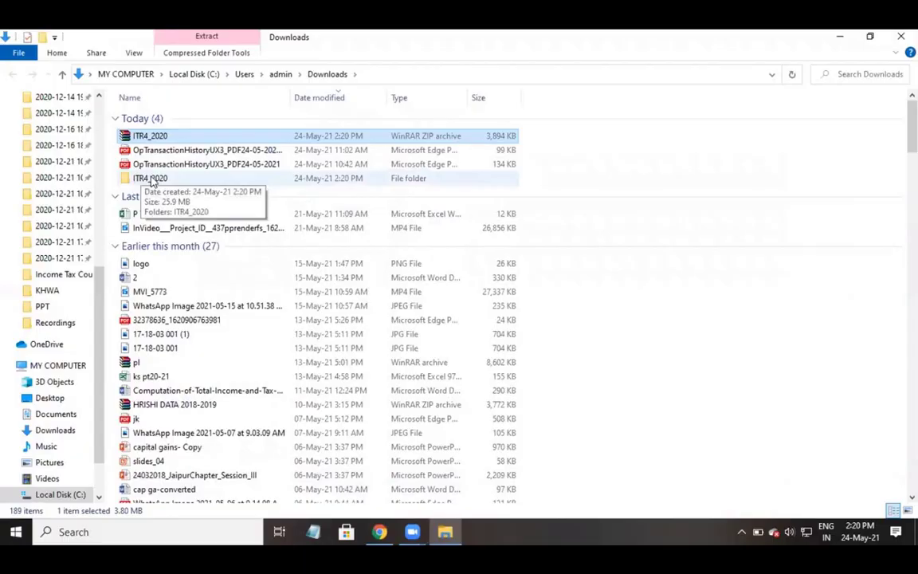
Open the ITR4_2020_PR4 workbook from the nested extracted ITR4_2020 folders.
{"action": "double_click", "coordinate": [152, 180]}
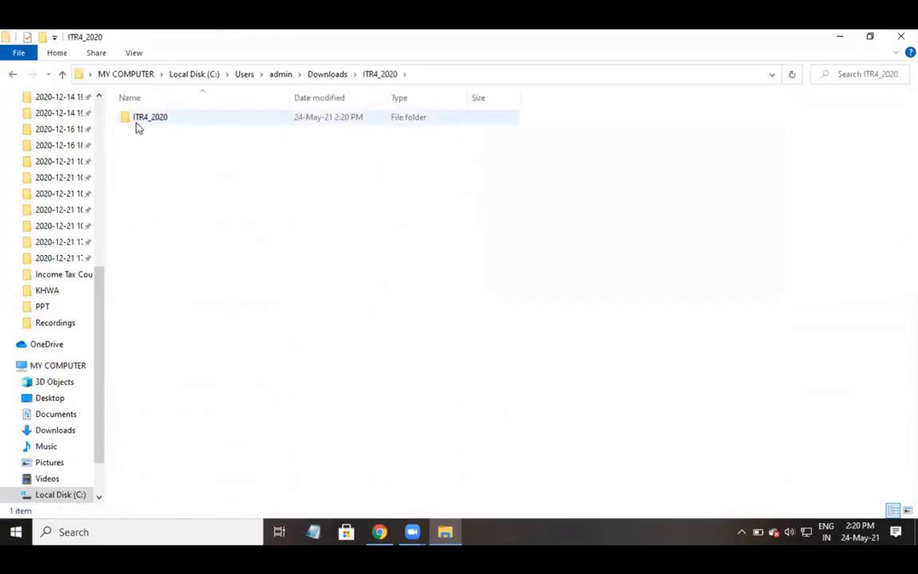
{"action": "double_click", "coordinate": [147, 118]}
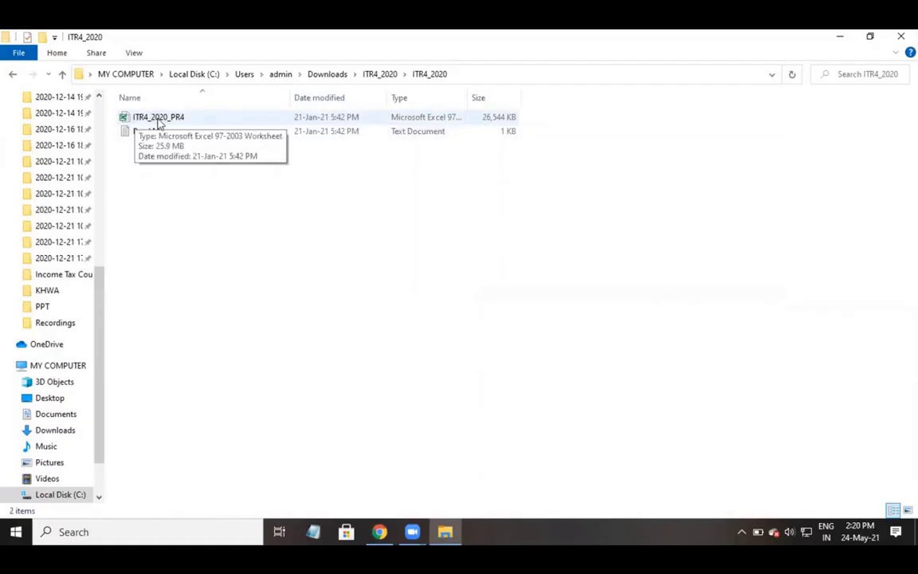
{"action": "double_click", "coordinate": [158, 120]}
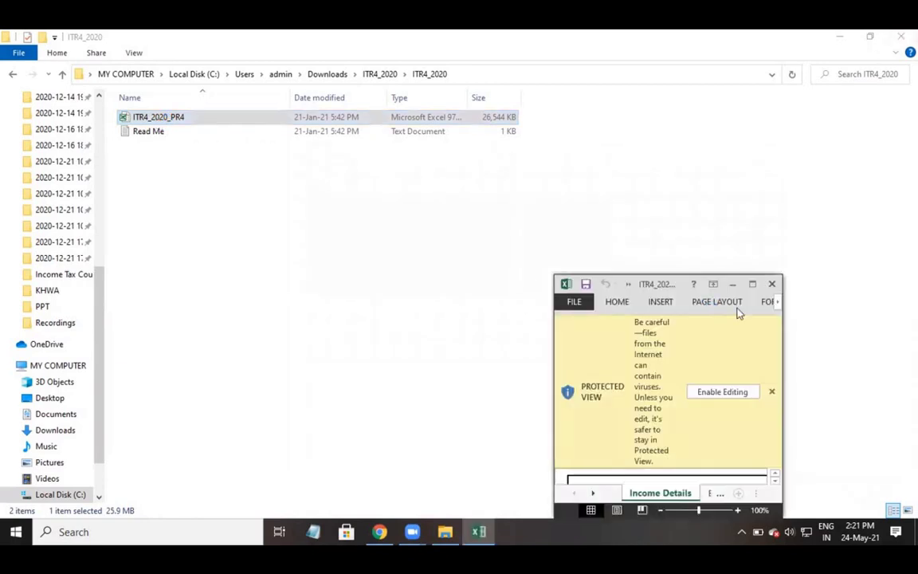
Maximize the Excel window and dismiss the Assessment Year 2020-2021 utility note.
{"action": "left_click", "coordinate": [753, 284]}
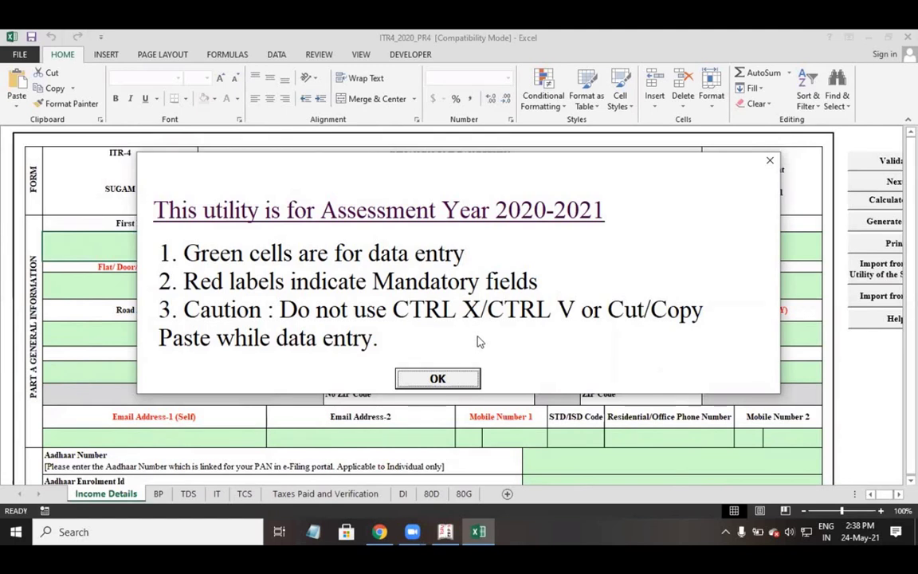
{"action": "left_click", "coordinate": [439, 380]}
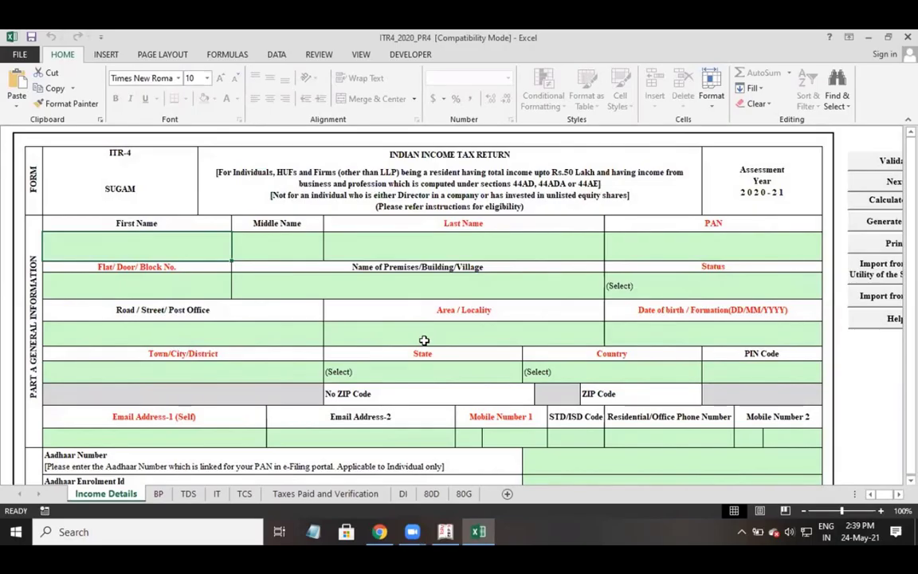
{"action": "left_click", "coordinate": [449, 531]}
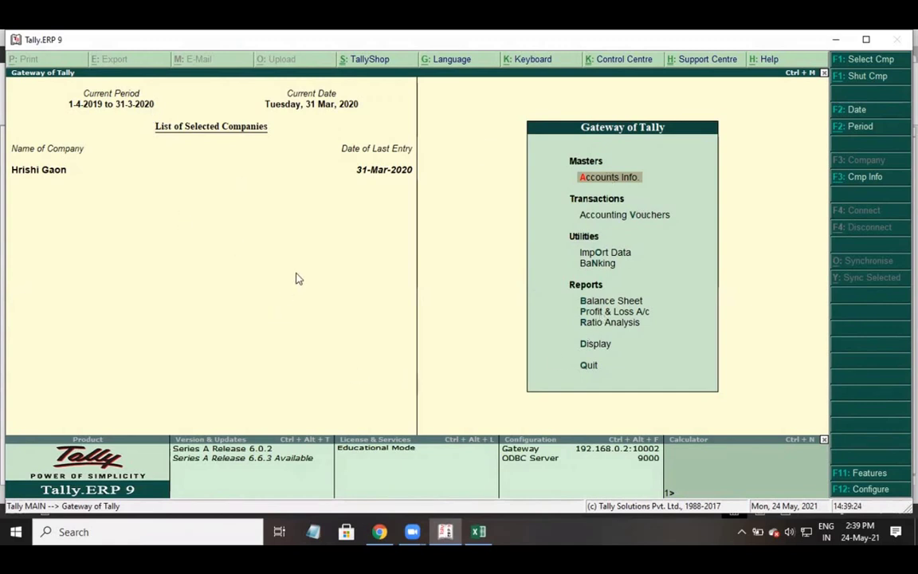
{"action": "key", "text": "alt+Tab"}
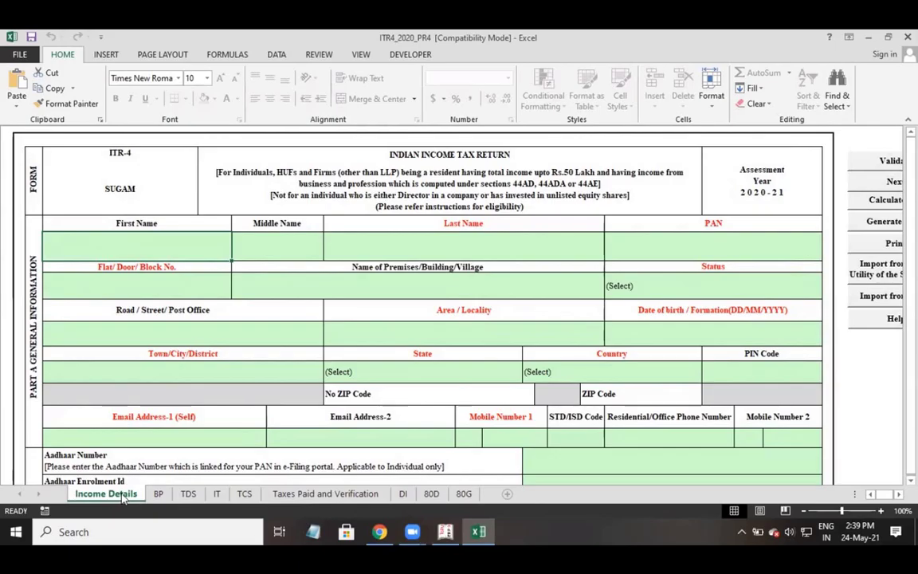
{"action": "scroll", "coordinate": [406, 302], "scroll_direction": "right", "scroll_amount": 3}
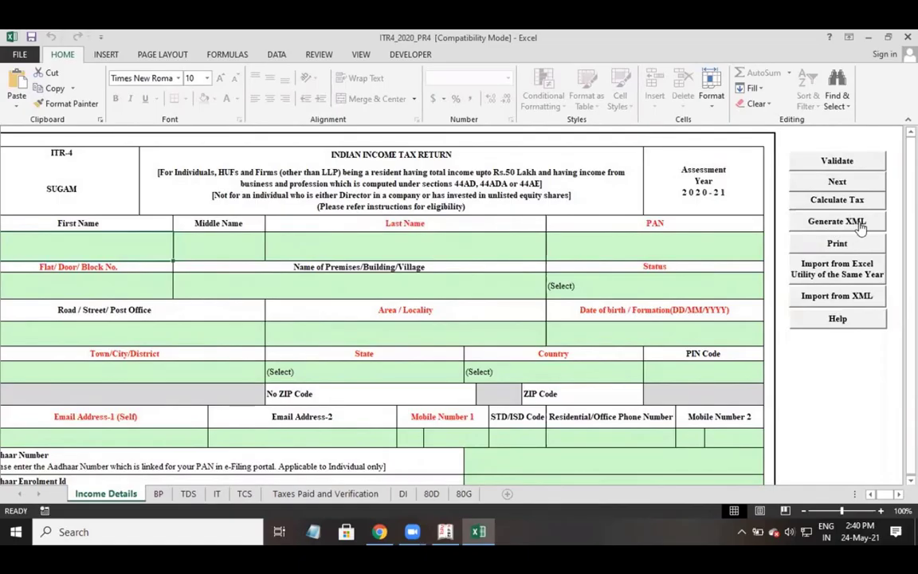
Enter the taxpayer's first, middle and last names.
{"action": "left_click", "coordinate": [873, 494]}
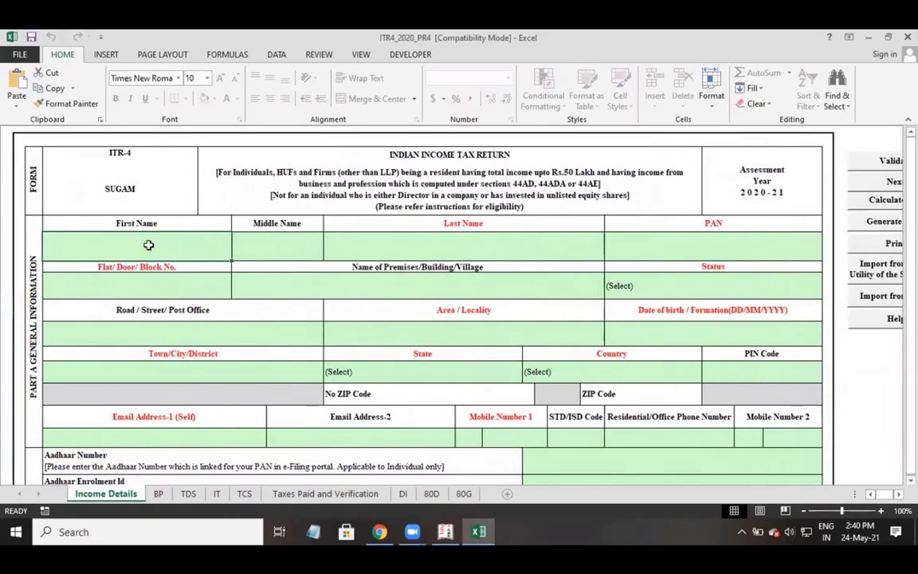
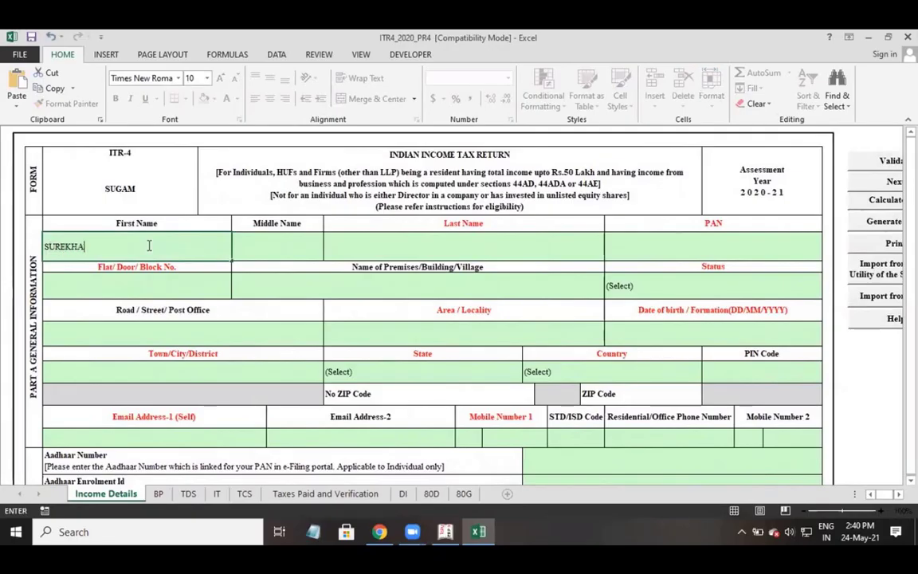
{"action": "key", "text": "Tab"}
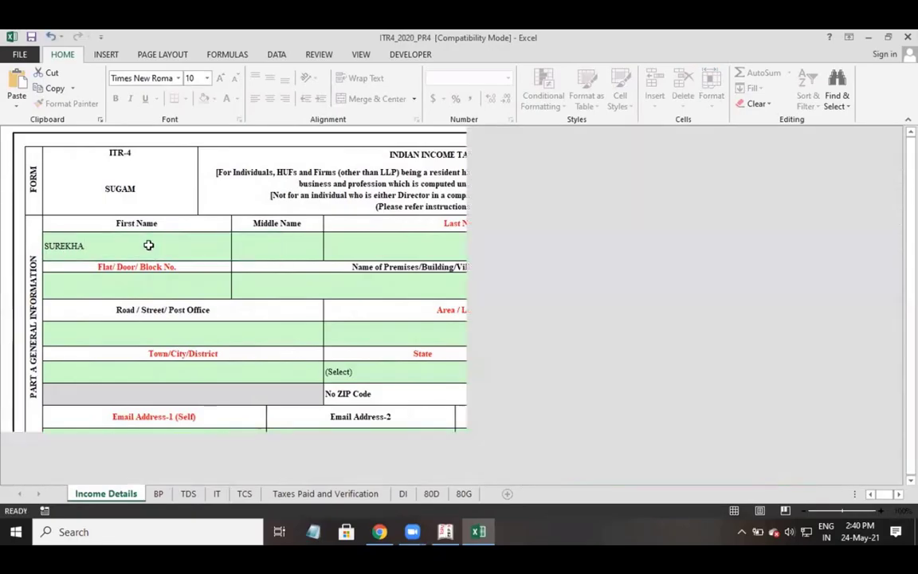
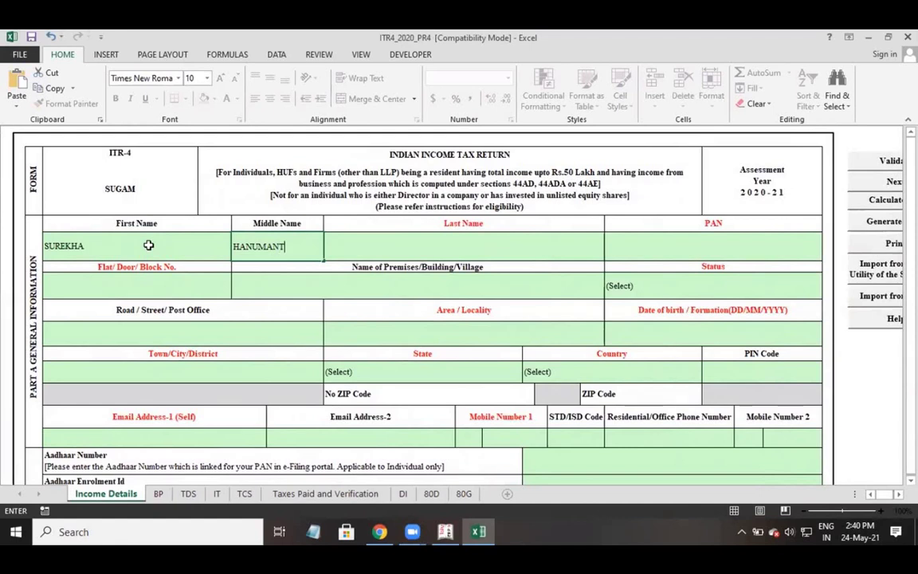
{"action": "key", "text": "Tab"}
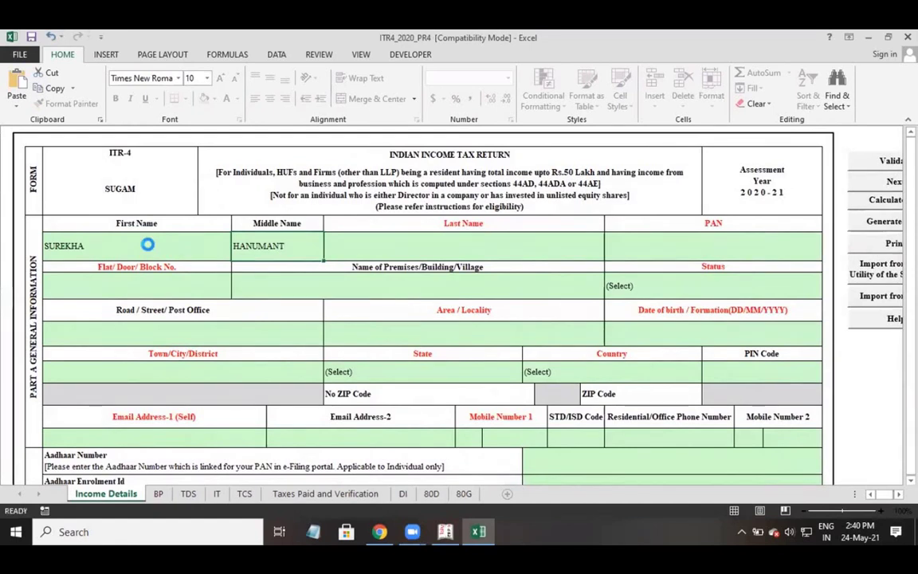
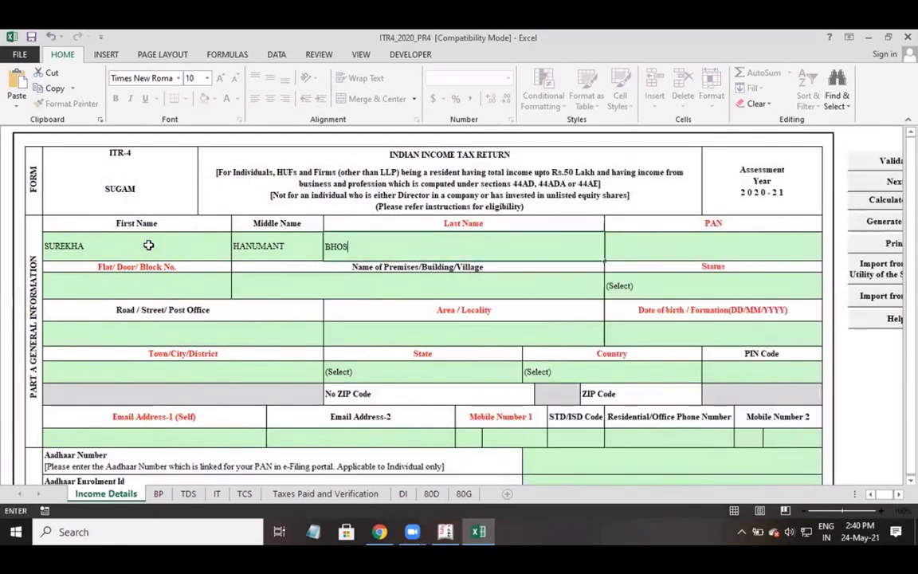
{"action": "key", "text": "Tab"}
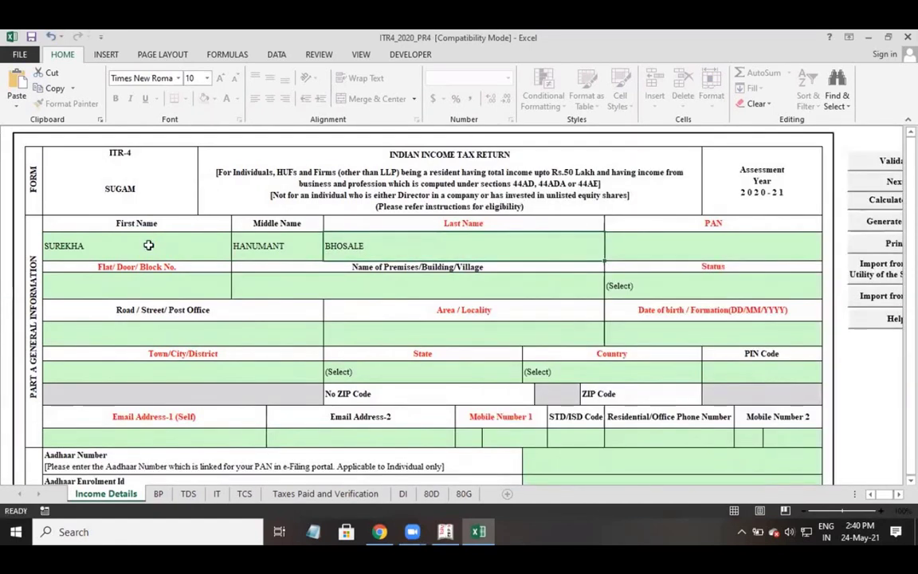
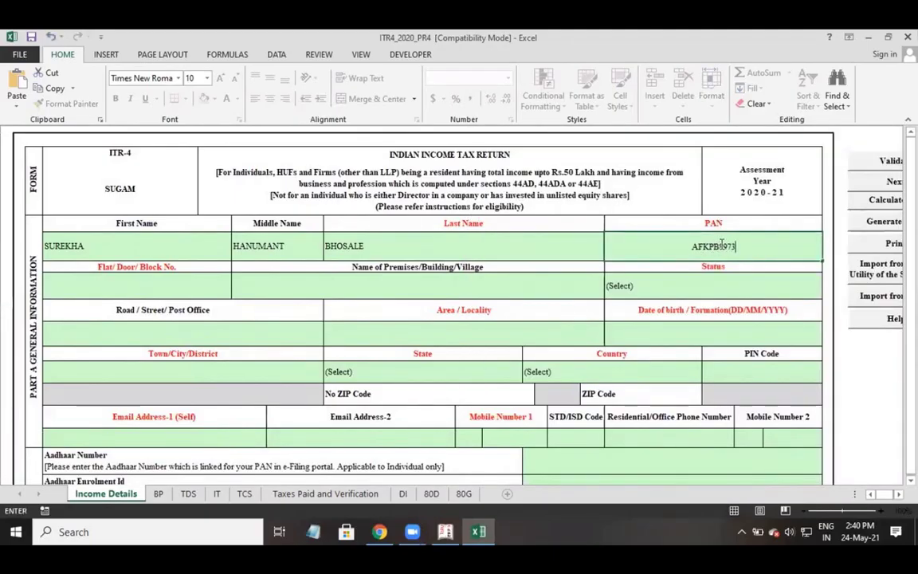
Enter the taxpayer's PAN and Flat/Door/Block No.
{"action": "left_click", "coordinate": [79, 288]}
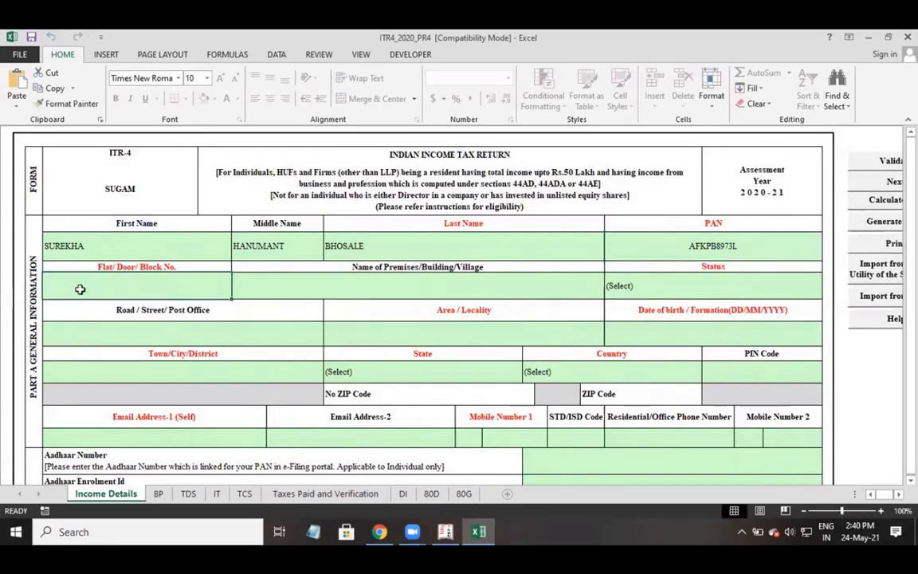
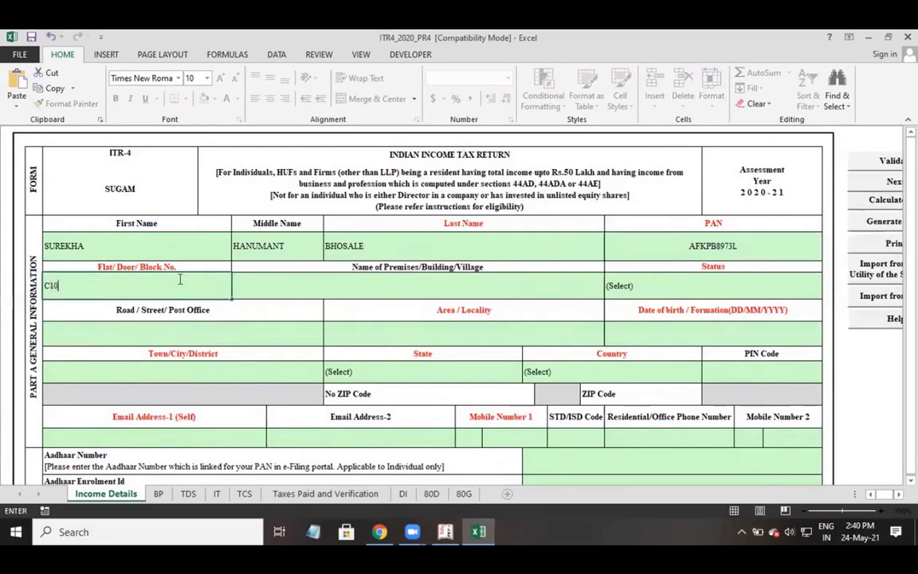
{"action": "key", "text": "Tab"}
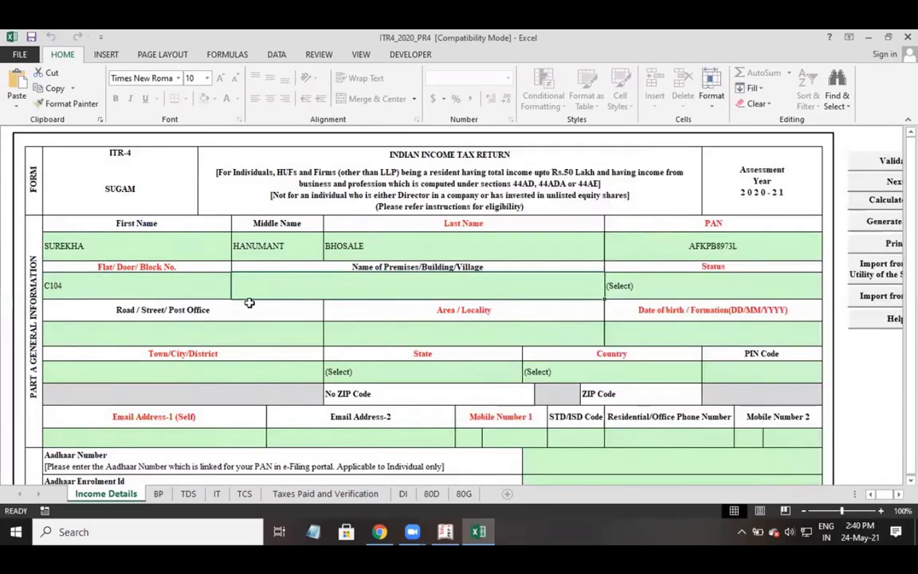
{"action": "key", "text": "Tab"}
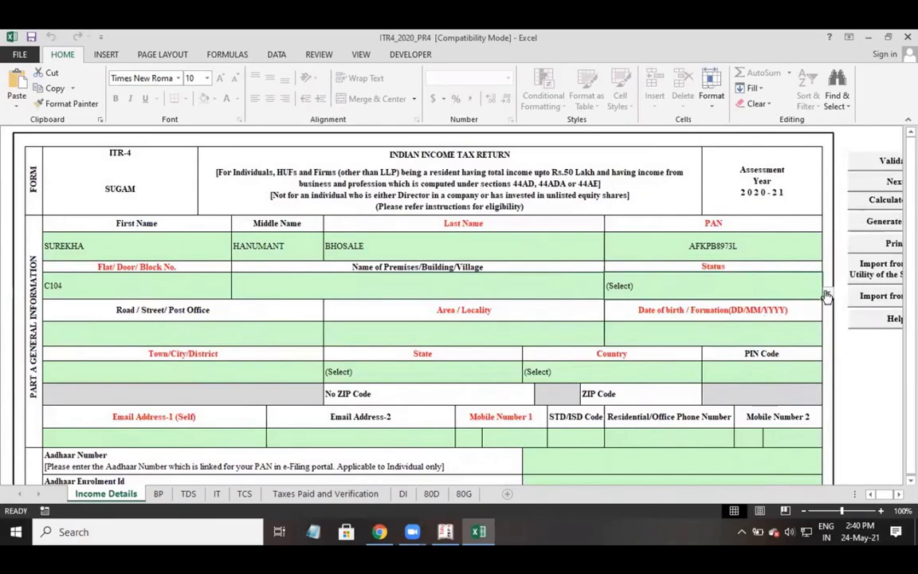
Set Status to I - INDIVIDUAL and fill in the area/locality and date of birth.
{"action": "left_click", "coordinate": [828, 295]}
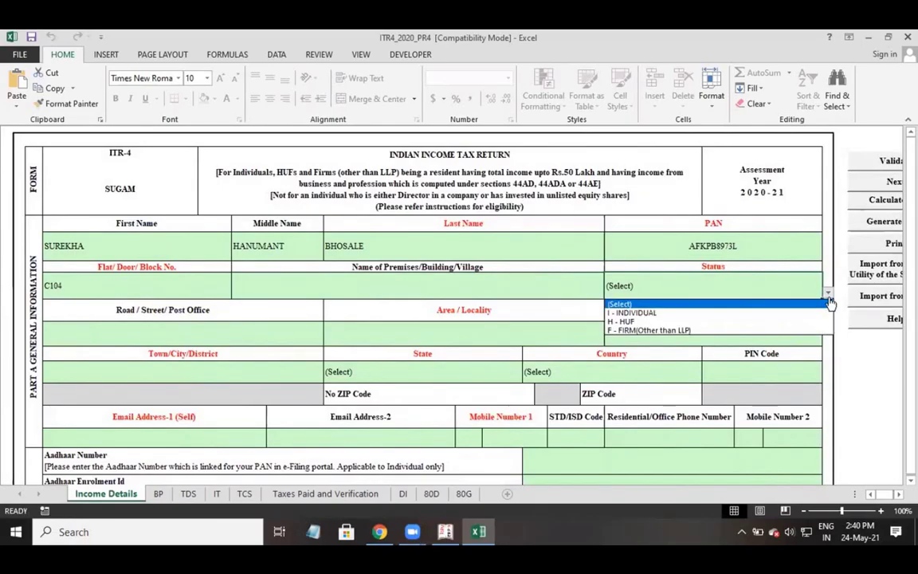
{"action": "left_click", "coordinate": [655, 314]}
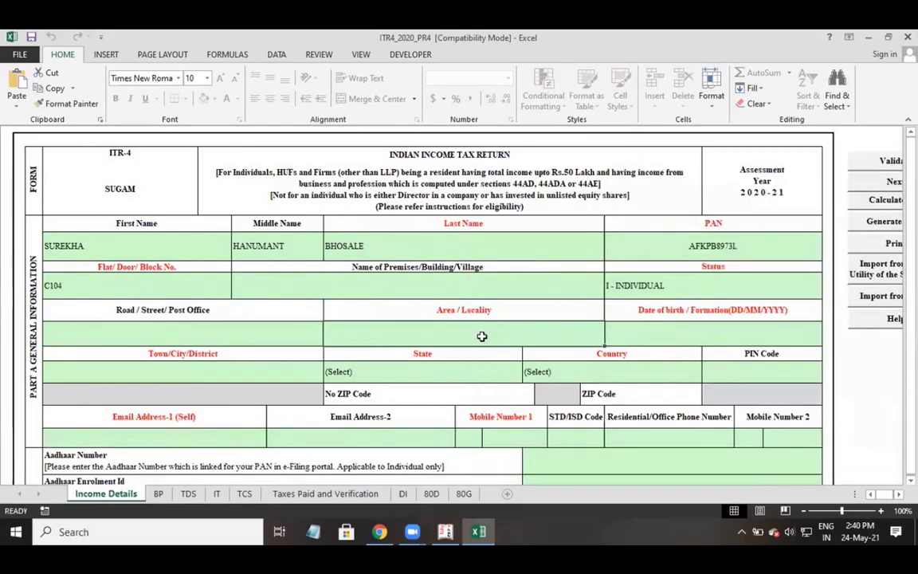
{"action": "type", "text": "VASAI"}
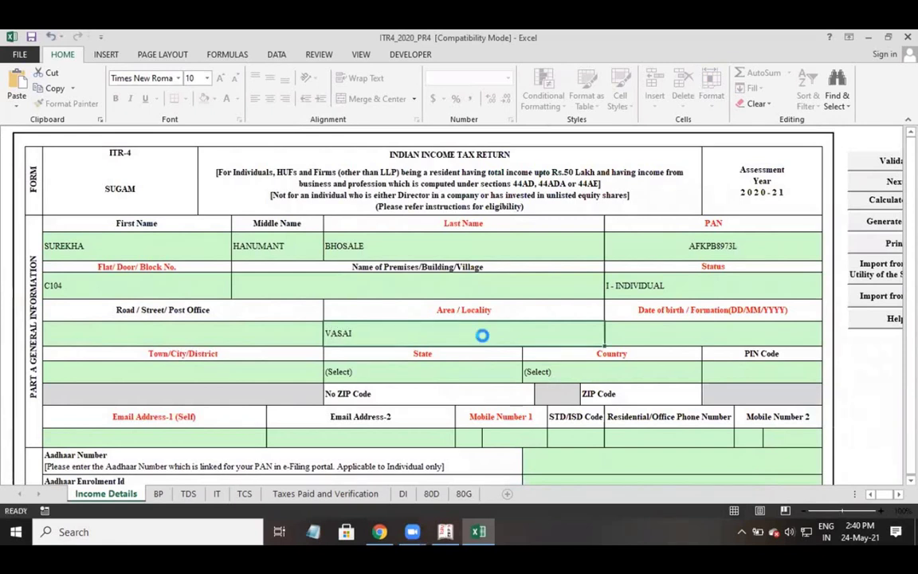
{"action": "left_click", "coordinate": [674, 330]}
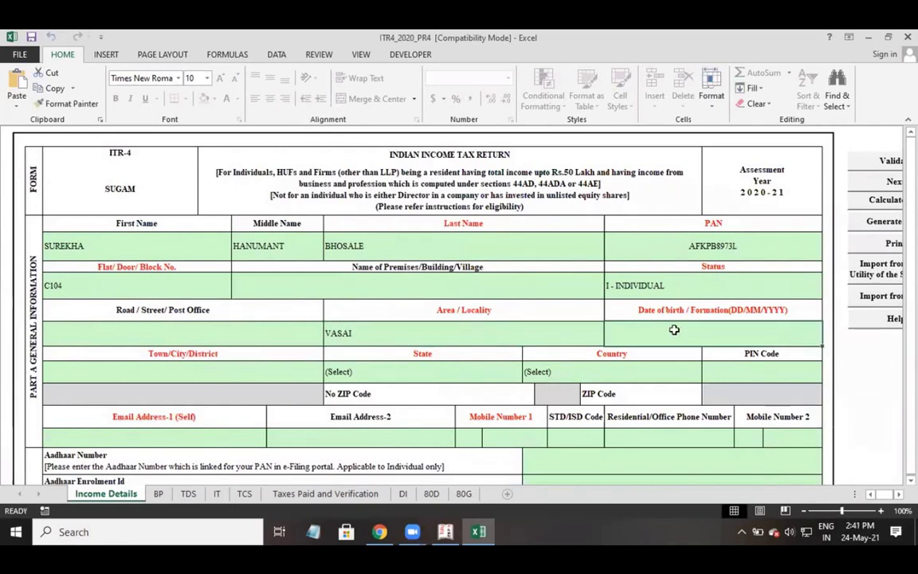
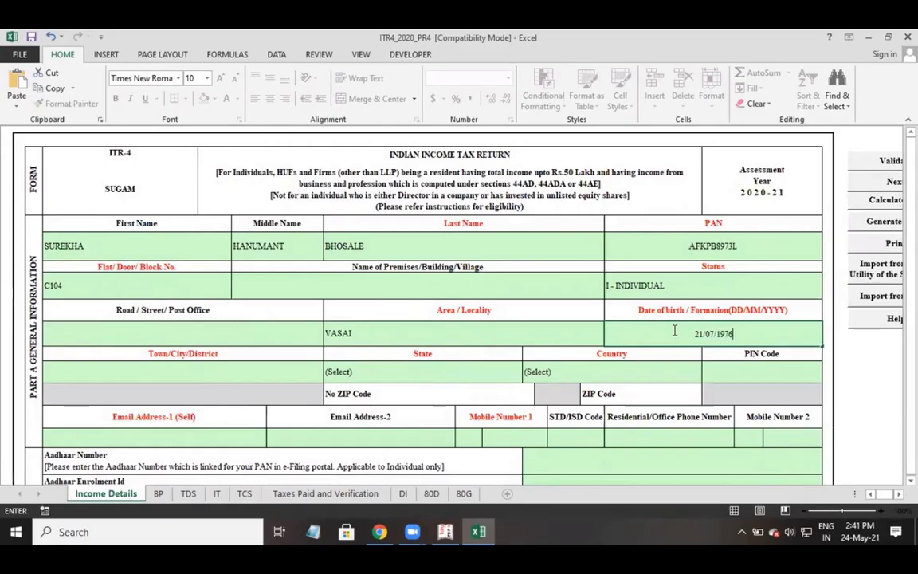
{"action": "left_click", "coordinate": [151, 379]}
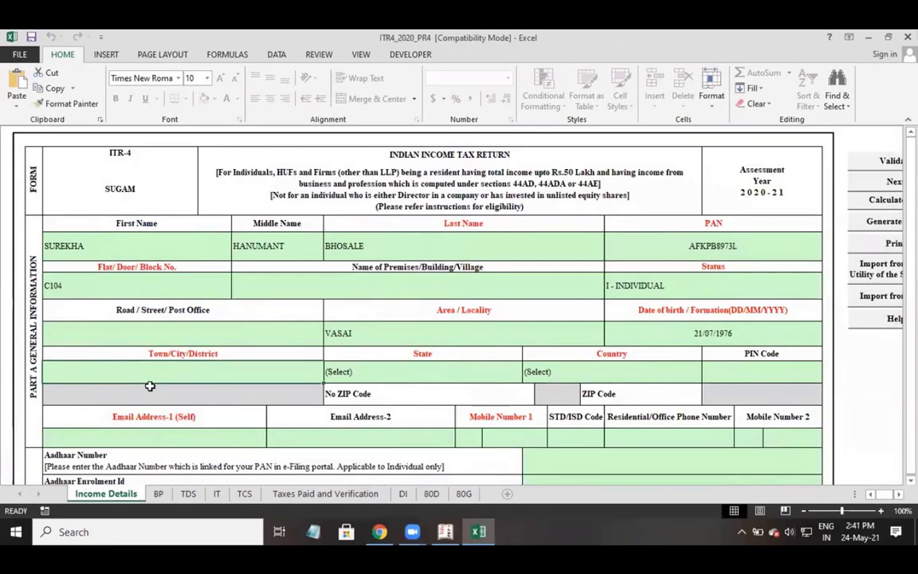
Enter the Town/City/District and choose 19-Maharashtra as the State.
{"action": "type", "text": "VASAI"}
{"action": "key", "text": "Return"}
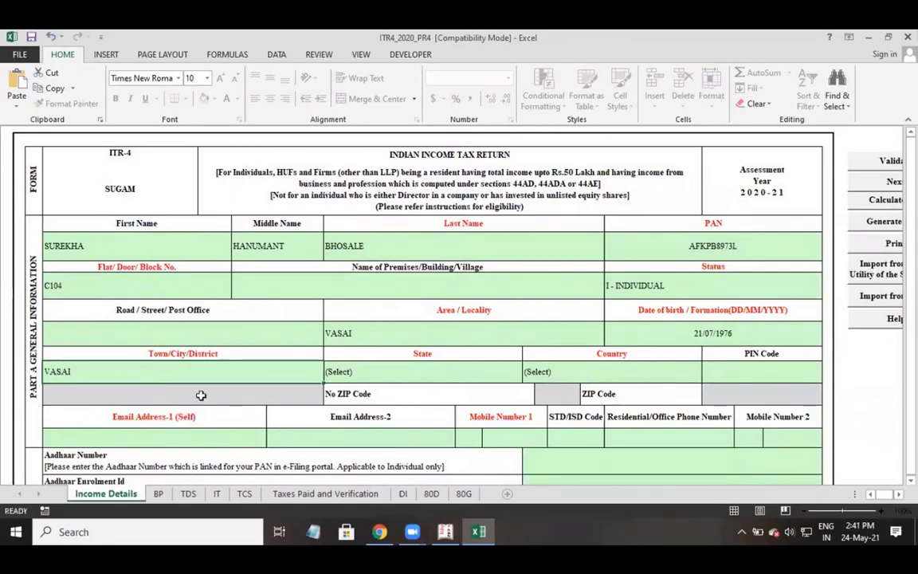
{"action": "left_click", "coordinate": [528, 372]}
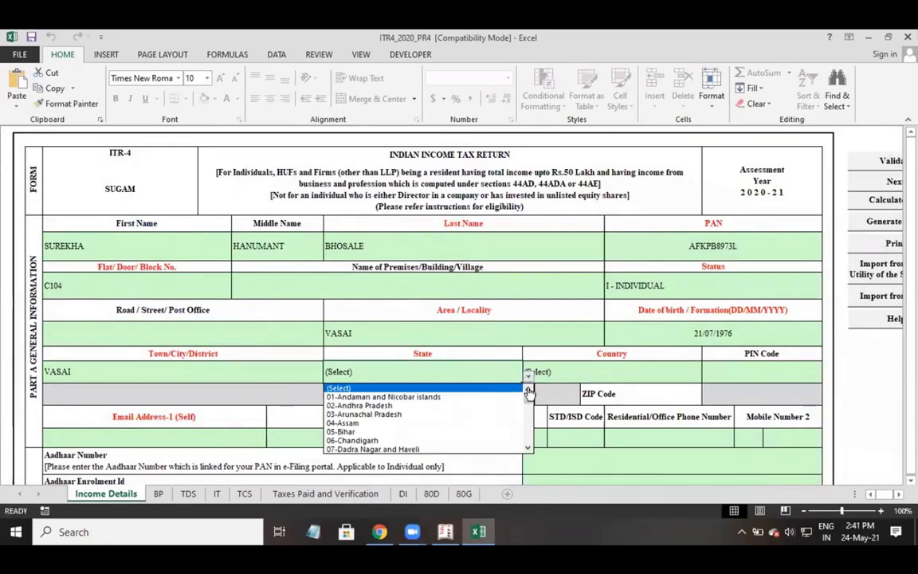
{"action": "left_click_drag", "start_coordinate": [528, 392], "coordinate": [528, 422]}
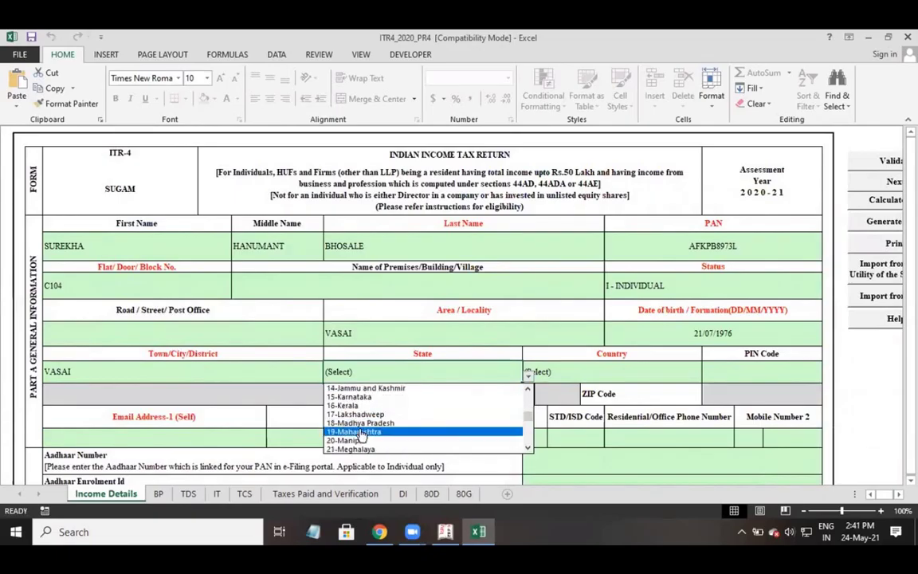
{"action": "left_click", "coordinate": [359, 430]}
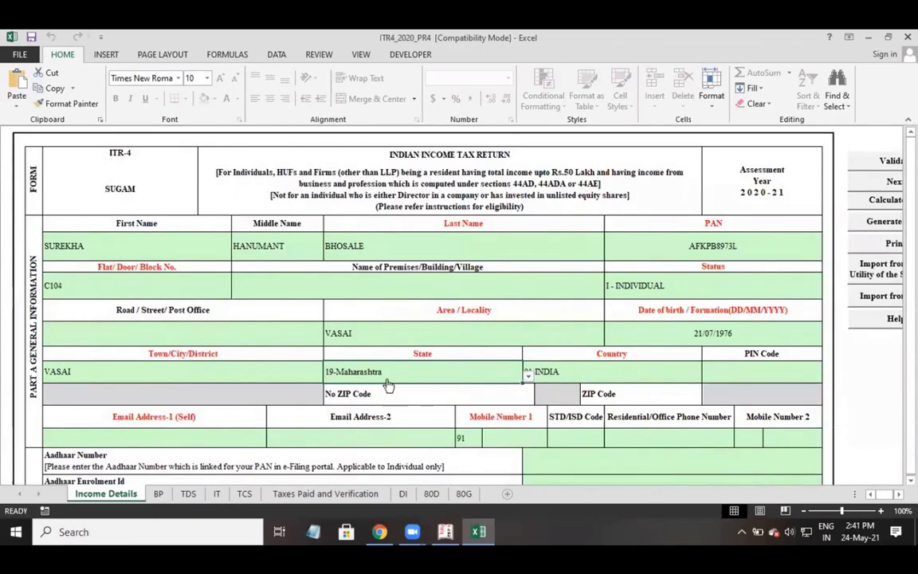
Fill in the taxpayer's Email Address-1 and Mobile Number 1.
{"action": "left_click", "coordinate": [583, 378]}
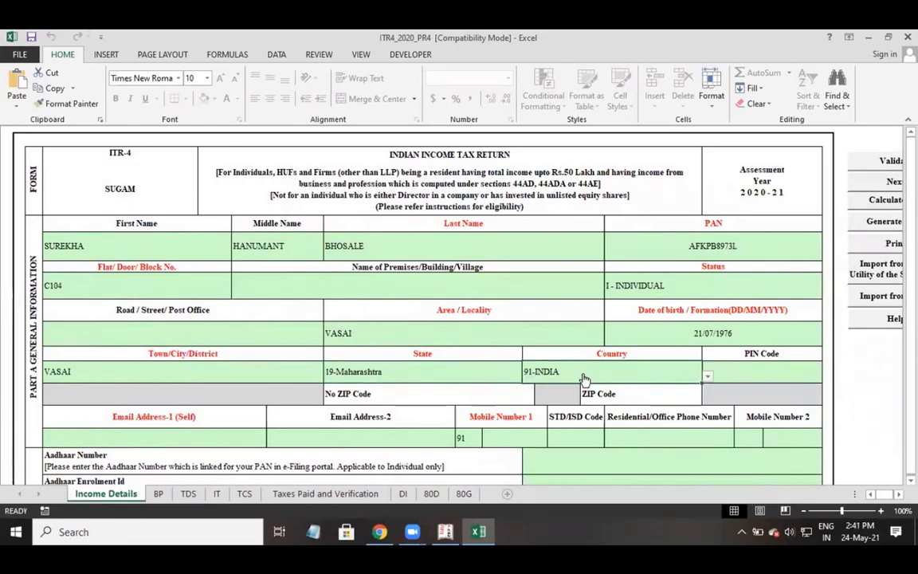
{"action": "left_click", "coordinate": [163, 437]}
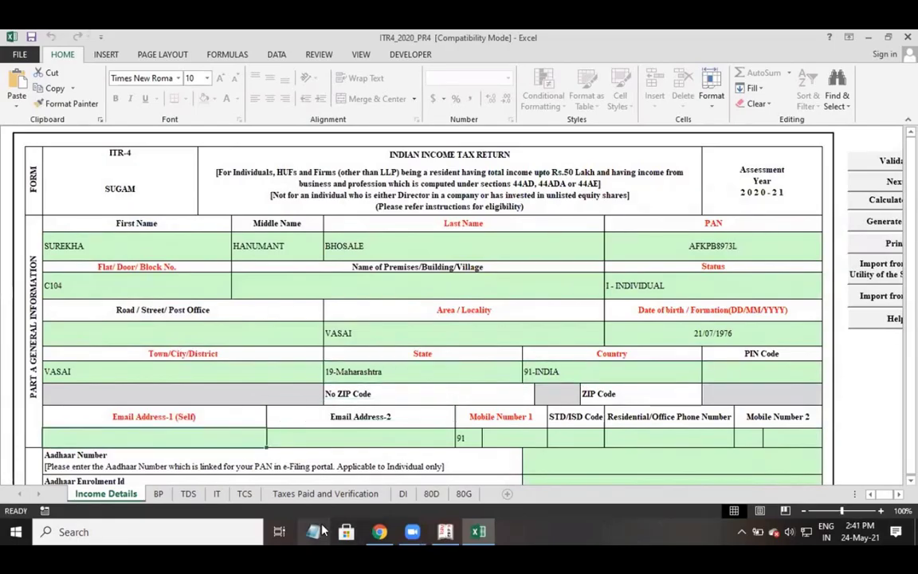
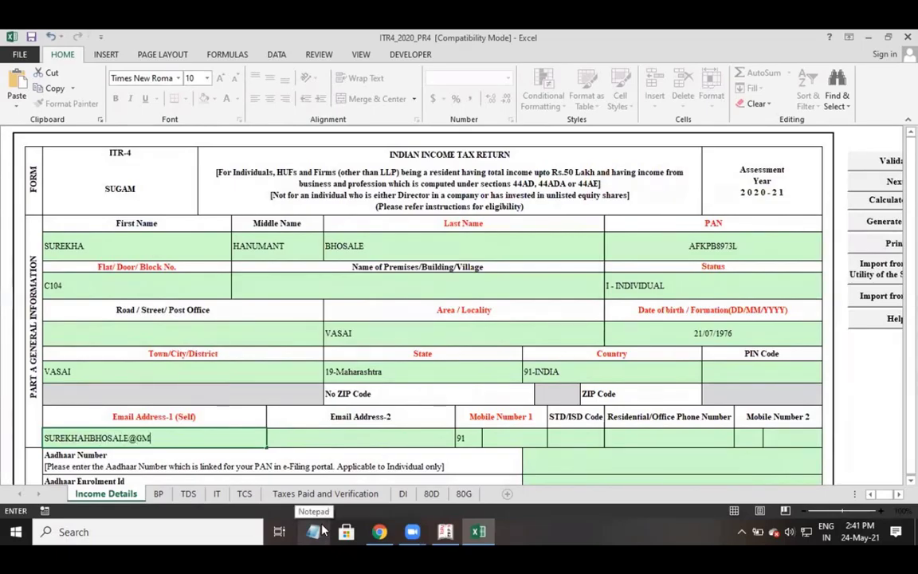
{"action": "key", "text": "Return"}
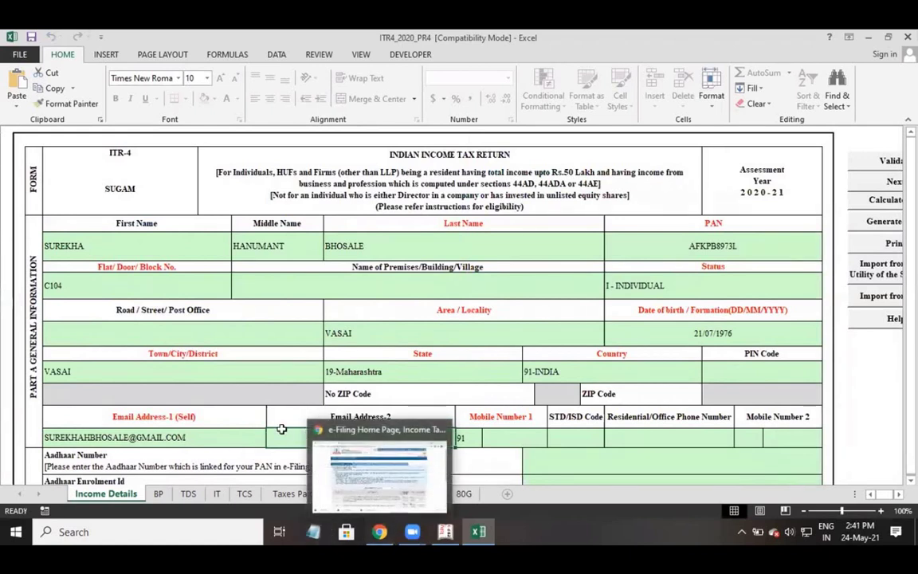
{"action": "left_click", "coordinate": [509, 444]}
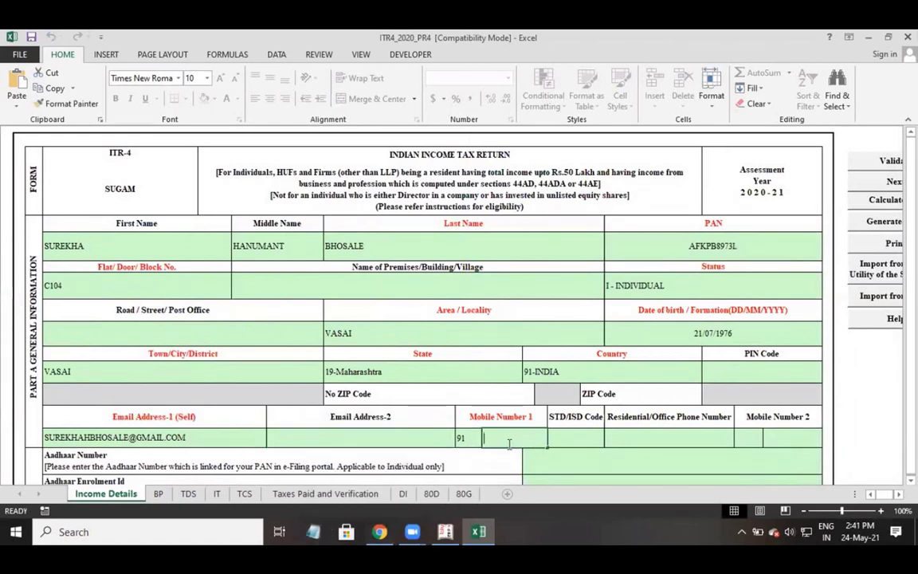
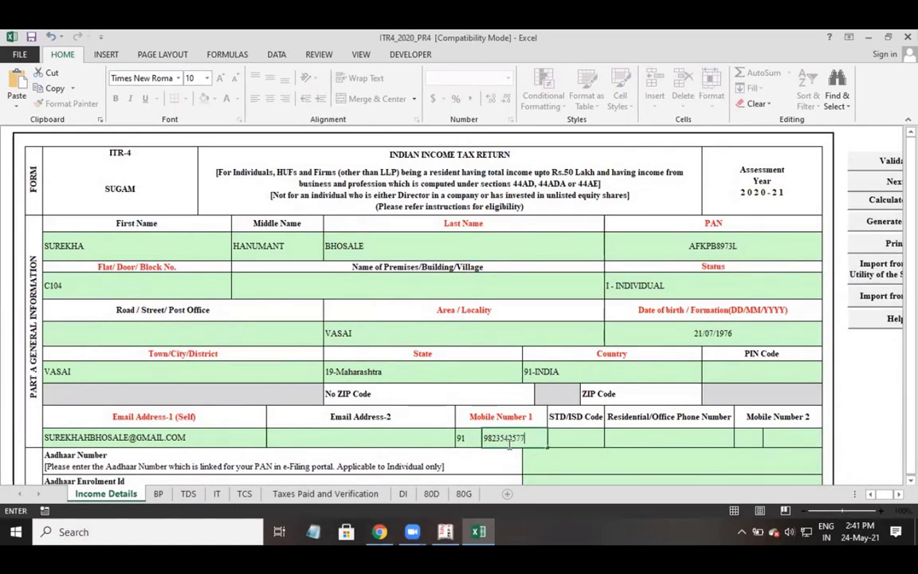
{"action": "key", "text": "Tab"}
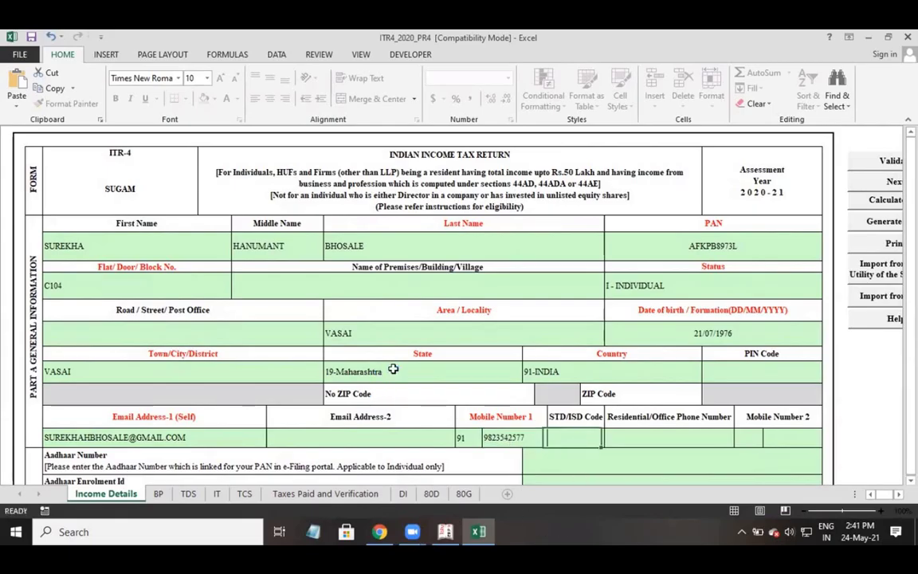
{"action": "scroll", "coordinate": [446, 374], "scroll_direction": "down", "scroll_amount": 1}
Set Nature of Employment to Others.
{"action": "scroll", "coordinate": [448, 374], "scroll_direction": "down", "scroll_amount": 3}
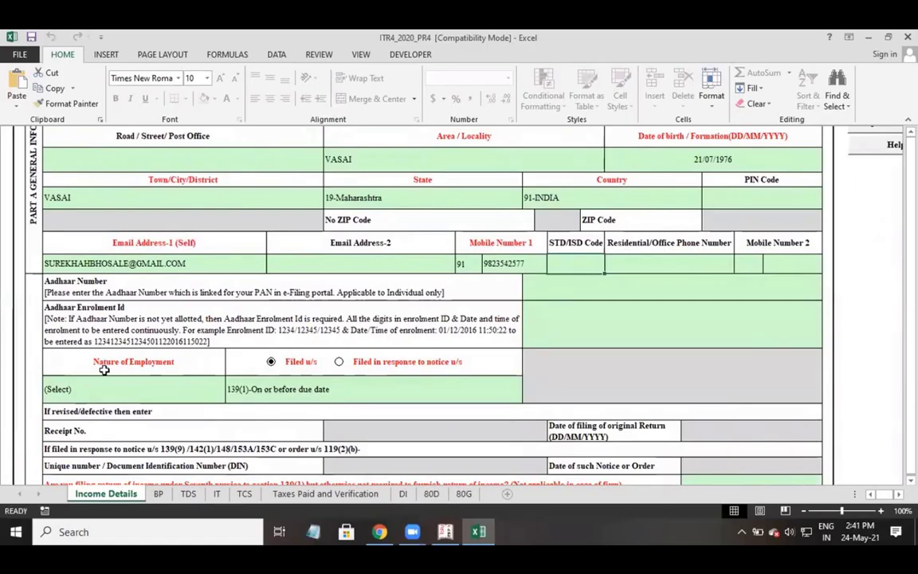
{"action": "left_click", "coordinate": [103, 393]}
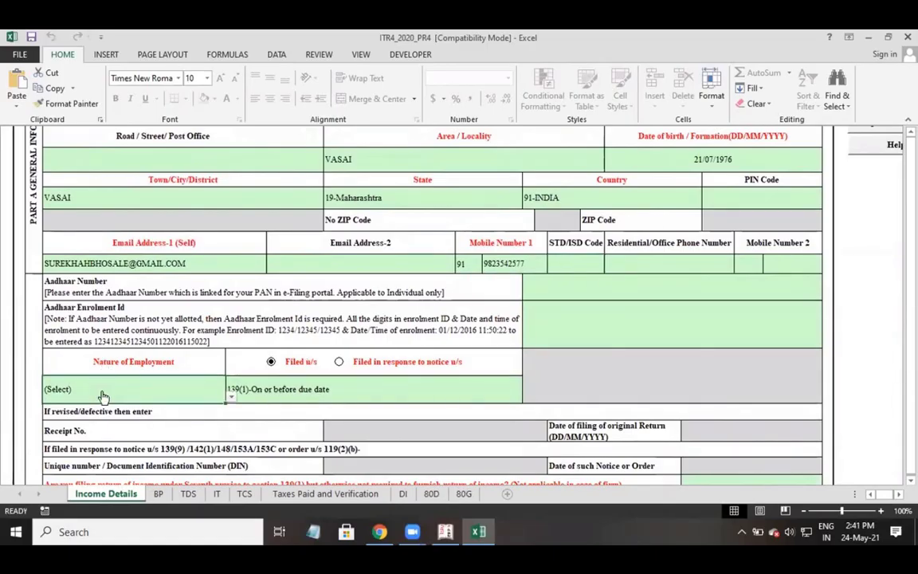
{"action": "left_click", "coordinate": [230, 397]}
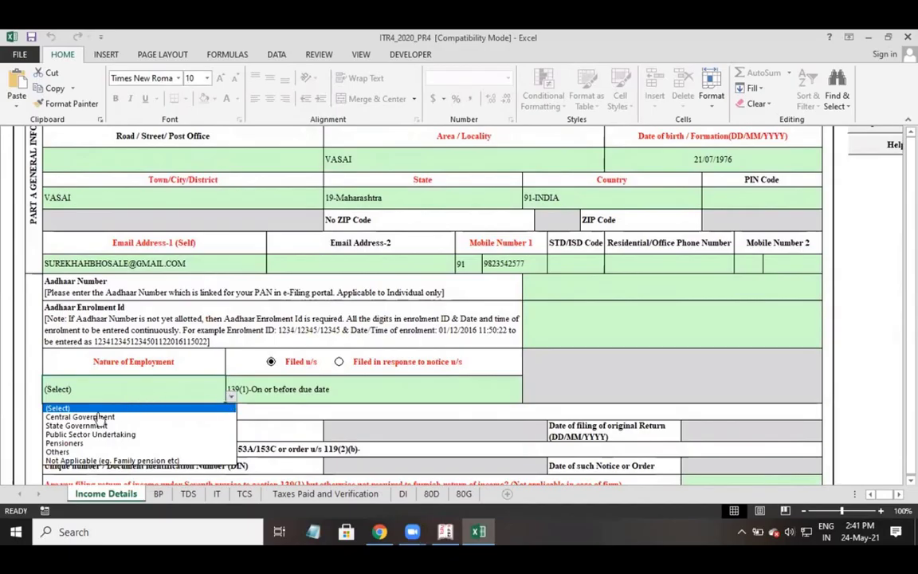
{"action": "left_click", "coordinate": [53, 451]}
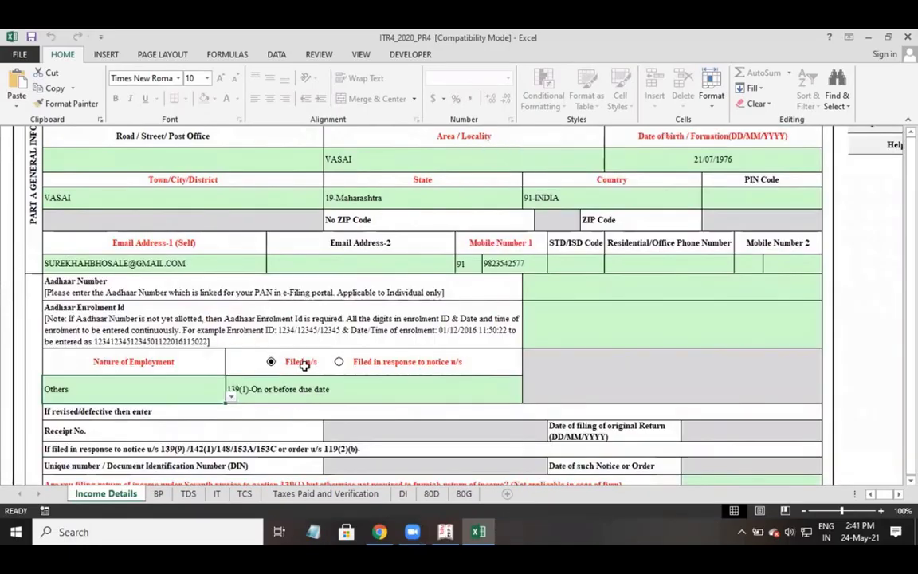
Mark the return as filed under 139(4)-After due date.
{"action": "left_click", "coordinate": [255, 394]}
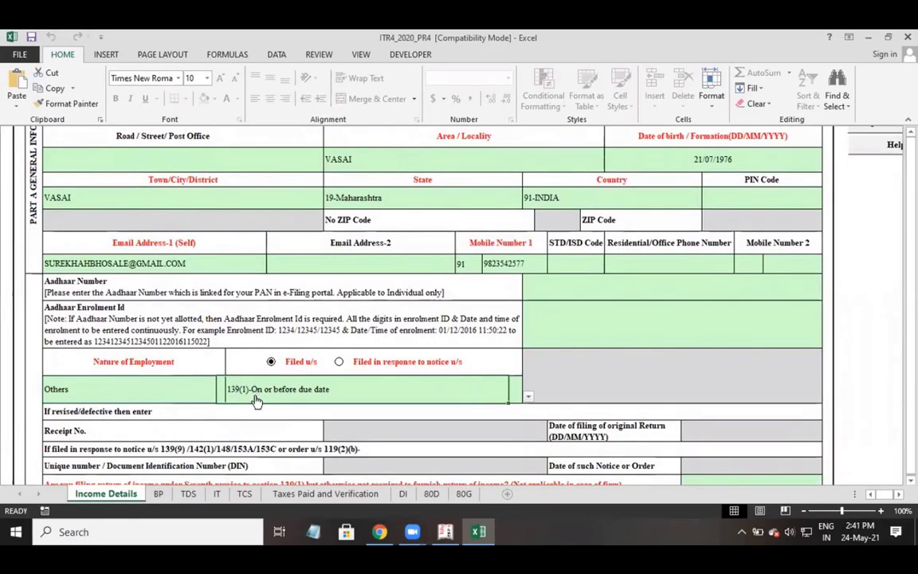
{"action": "left_click", "coordinate": [527, 397]}
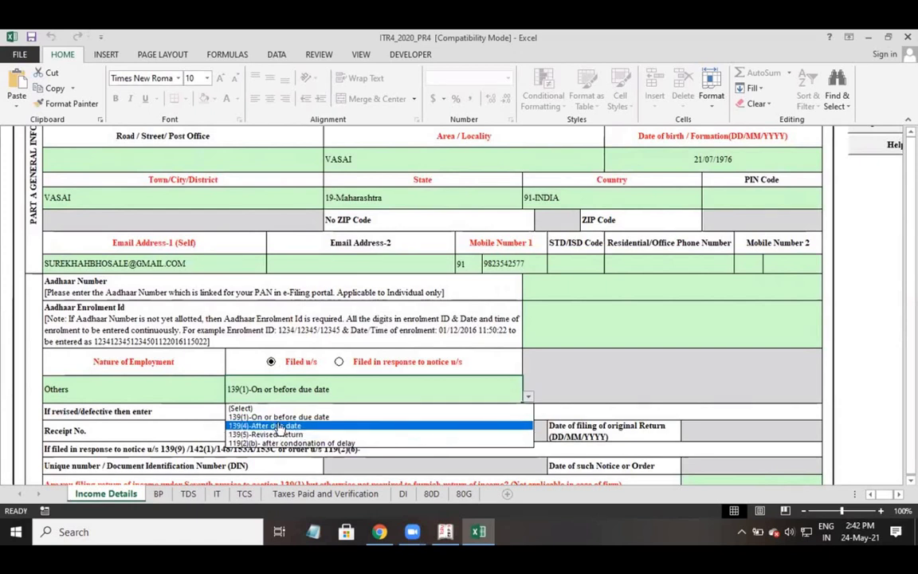
{"action": "left_click", "coordinate": [279, 426]}
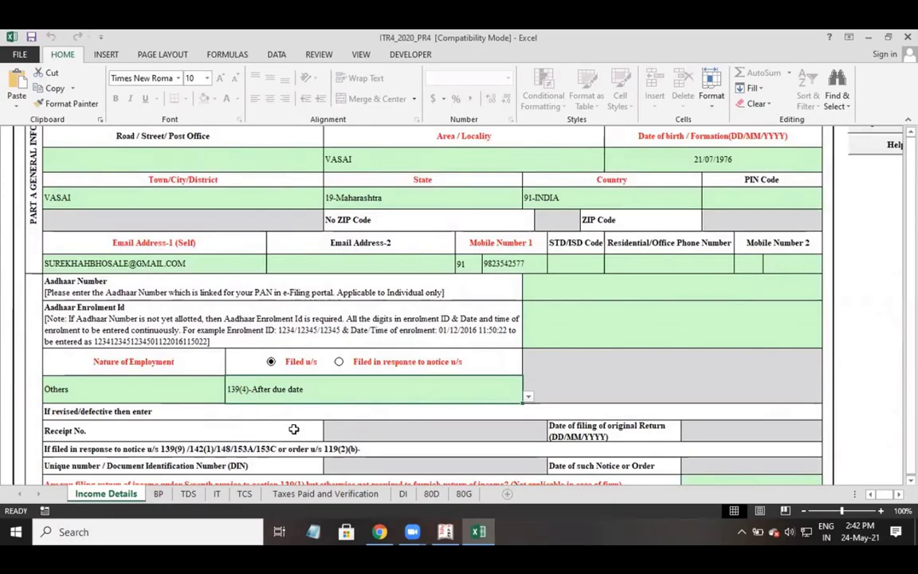
{"action": "scroll", "coordinate": [294, 430], "scroll_direction": "down", "scroll_amount": 1}
{"action": "left_click", "coordinate": [86, 447]}
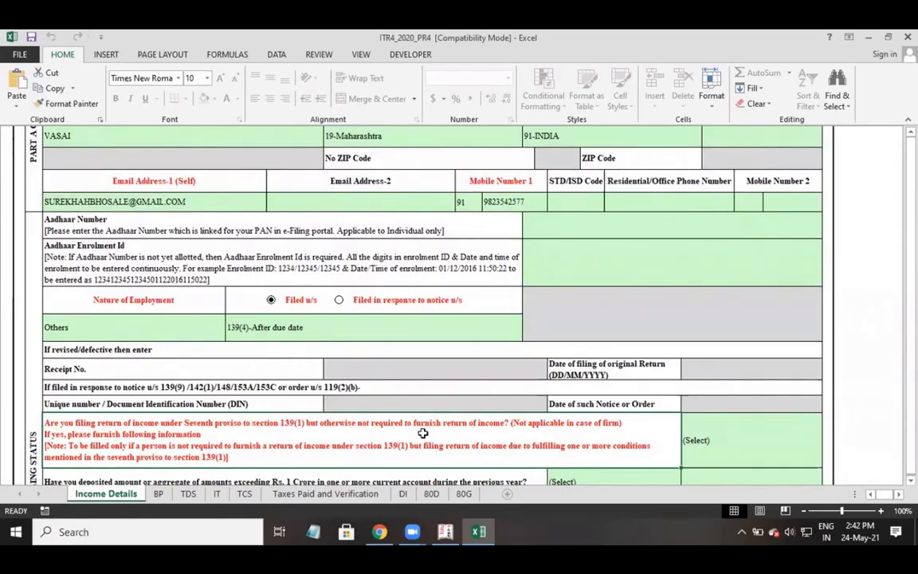
Answer No to the seventh proviso question.
{"action": "scroll", "coordinate": [422, 432], "scroll_direction": "down", "scroll_amount": 2}
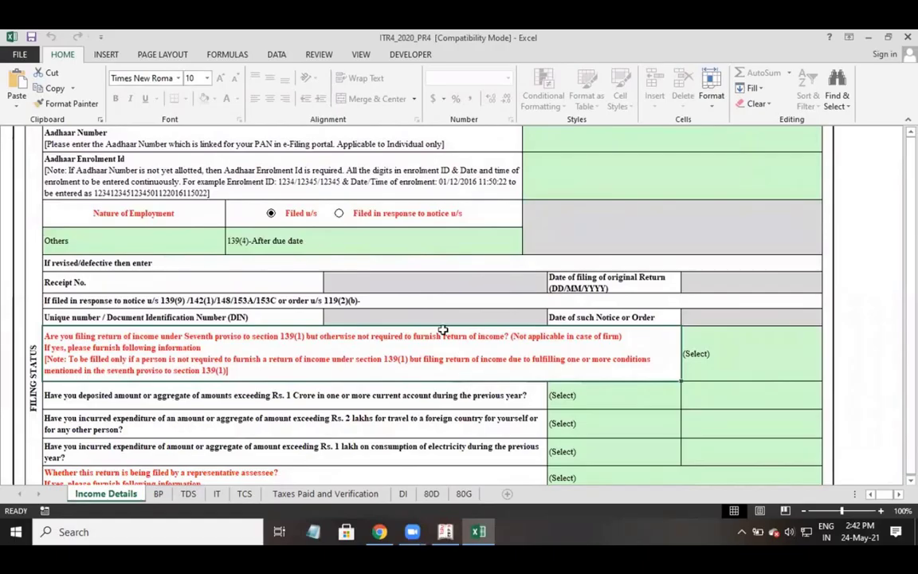
{"action": "scroll", "coordinate": [443, 330], "scroll_direction": "down", "scroll_amount": 2}
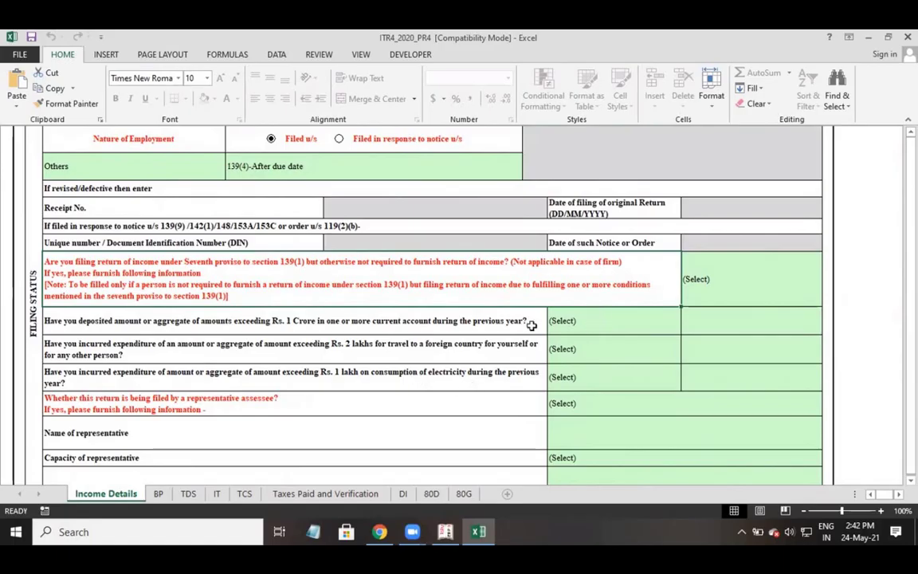
{"action": "left_click", "coordinate": [803, 282]}
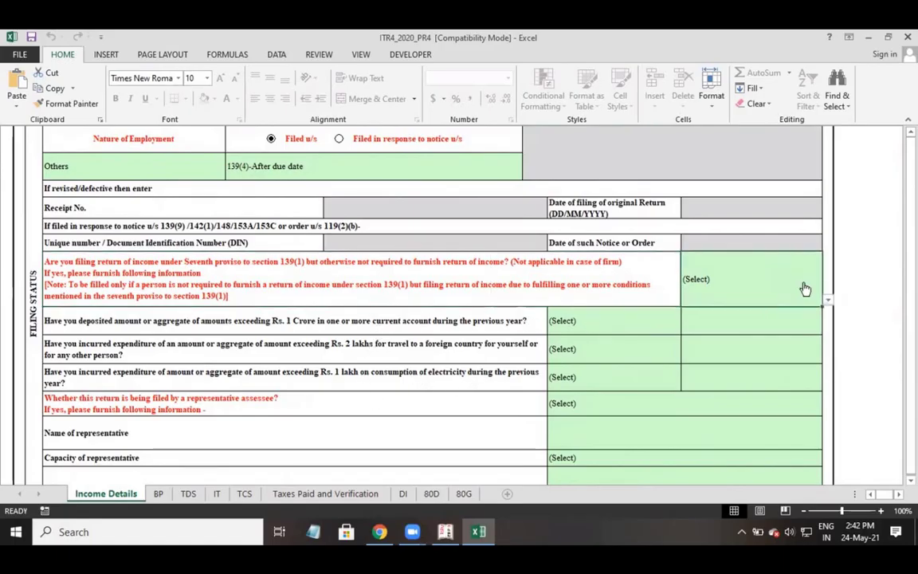
{"action": "left_click", "coordinate": [829, 302]}
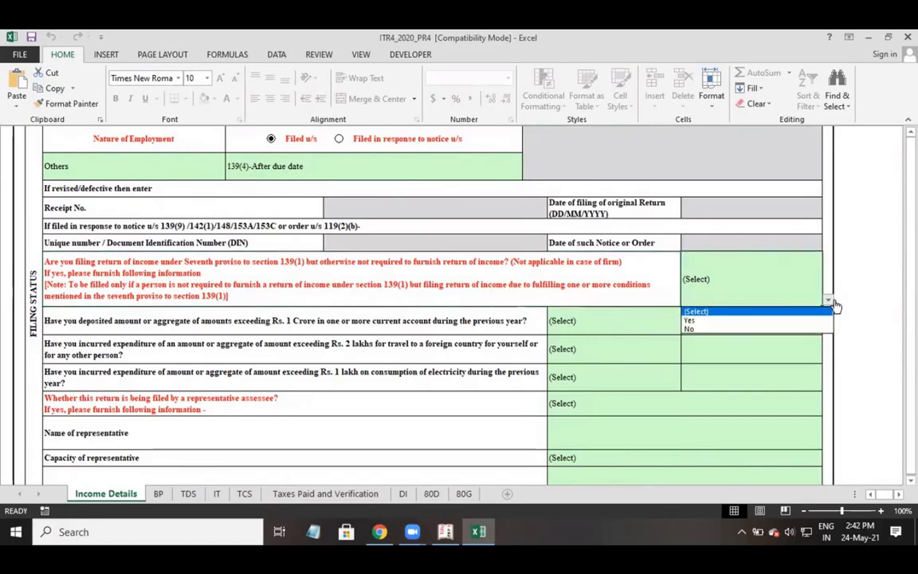
{"action": "left_click", "coordinate": [729, 329]}
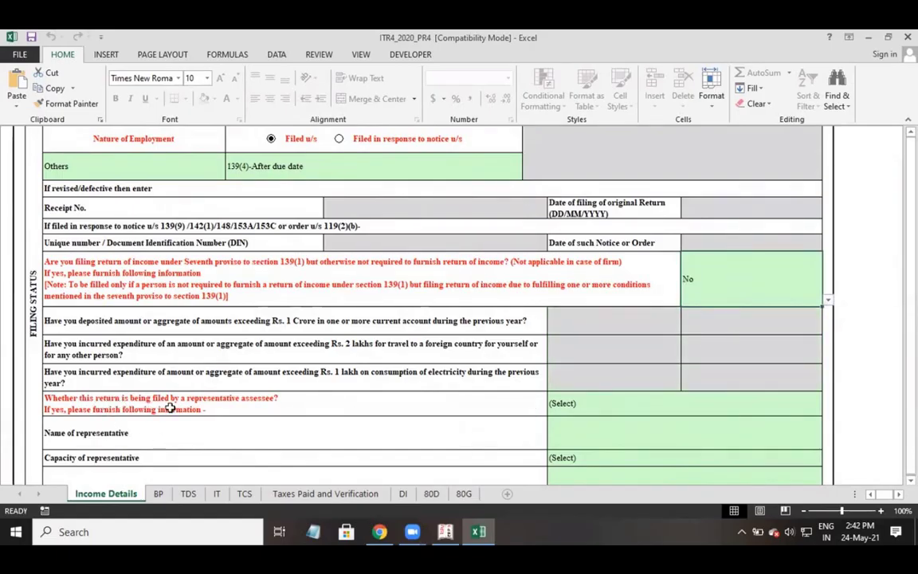
Answer No to the representative assessee question, greying out the representative detail fields.
{"action": "left_click", "coordinate": [248, 405]}
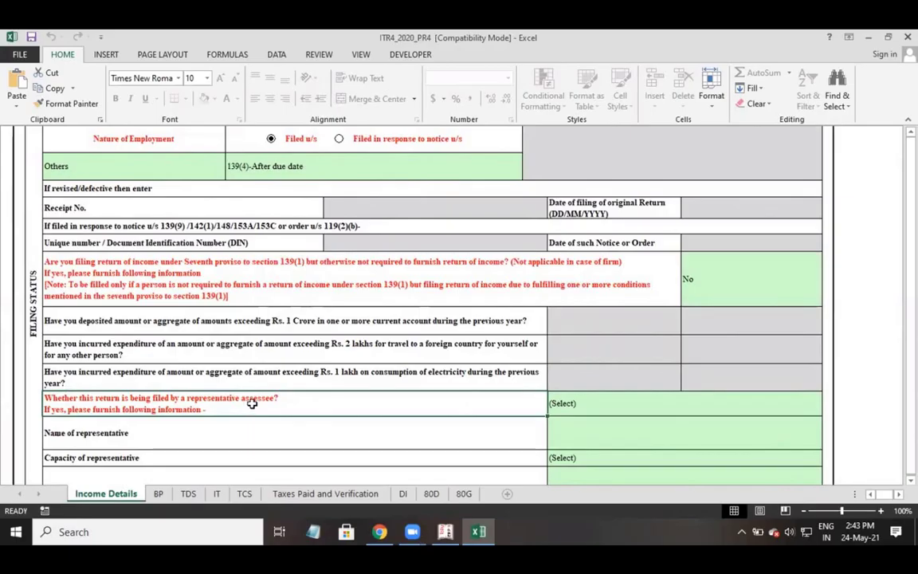
{"action": "scroll", "coordinate": [280, 385], "scroll_direction": "down", "scroll_amount": 1}
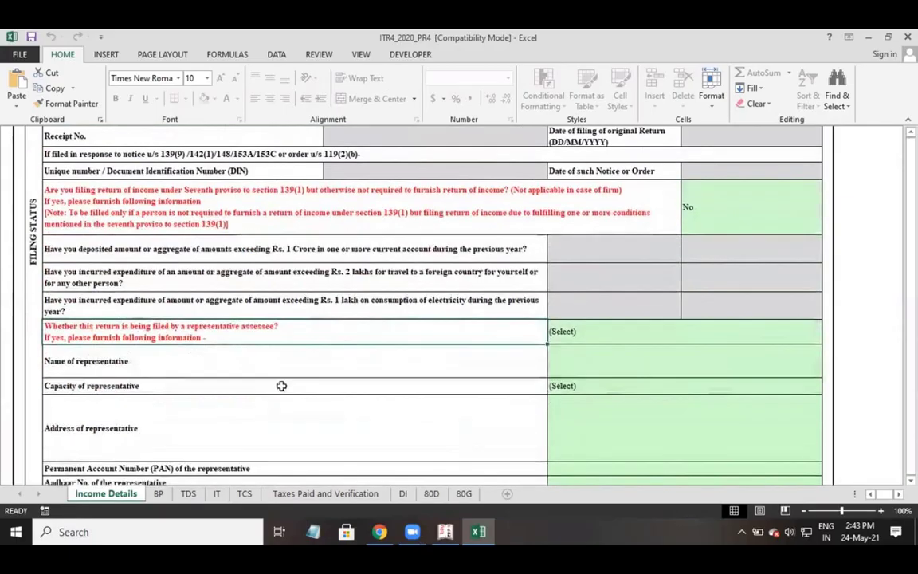
{"action": "scroll", "coordinate": [351, 359], "scroll_direction": "down", "scroll_amount": 1}
{"action": "scroll", "coordinate": [351, 360], "scroll_direction": "down", "scroll_amount": 1}
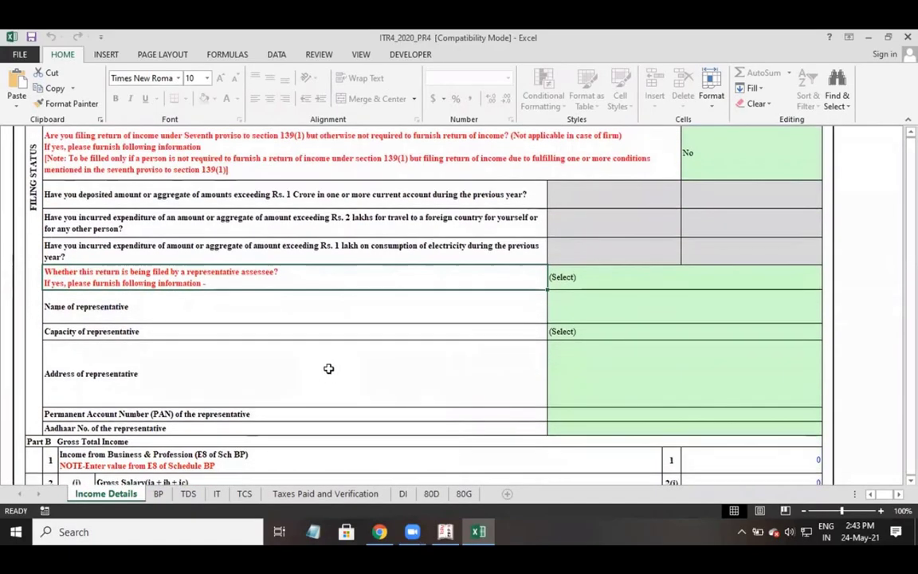
{"action": "left_click", "coordinate": [584, 278]}
{"action": "left_click", "coordinate": [827, 284]}
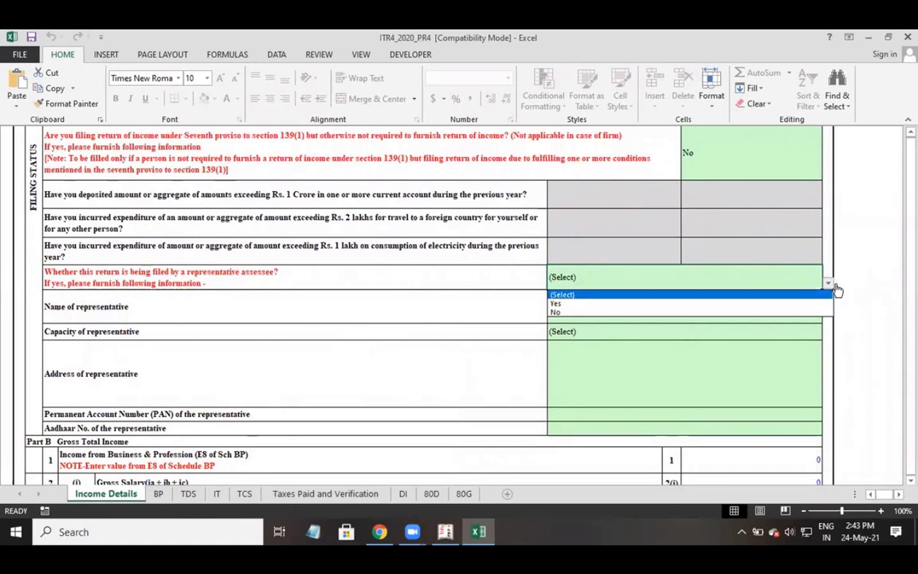
{"action": "left_click", "coordinate": [558, 304]}
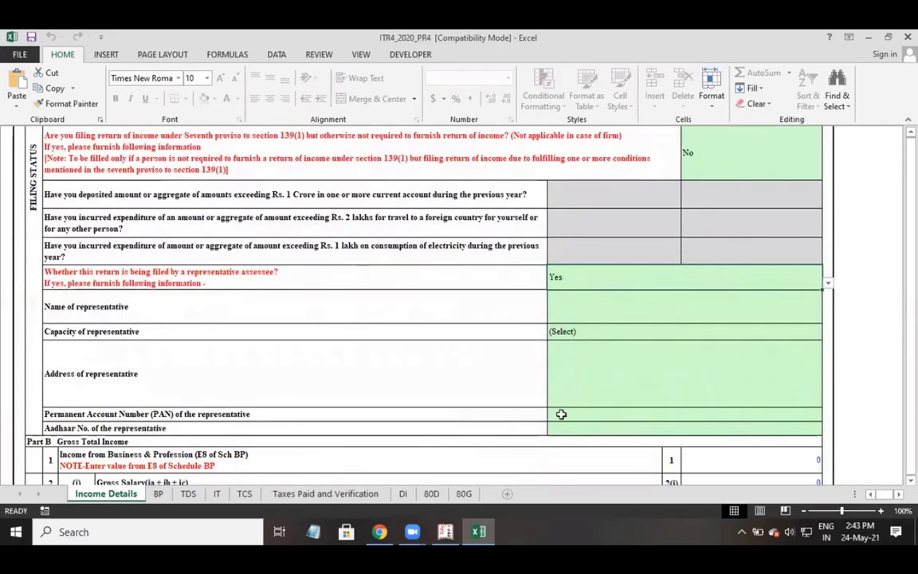
{"action": "left_click", "coordinate": [828, 283]}
{"action": "left_click", "coordinate": [603, 312]}
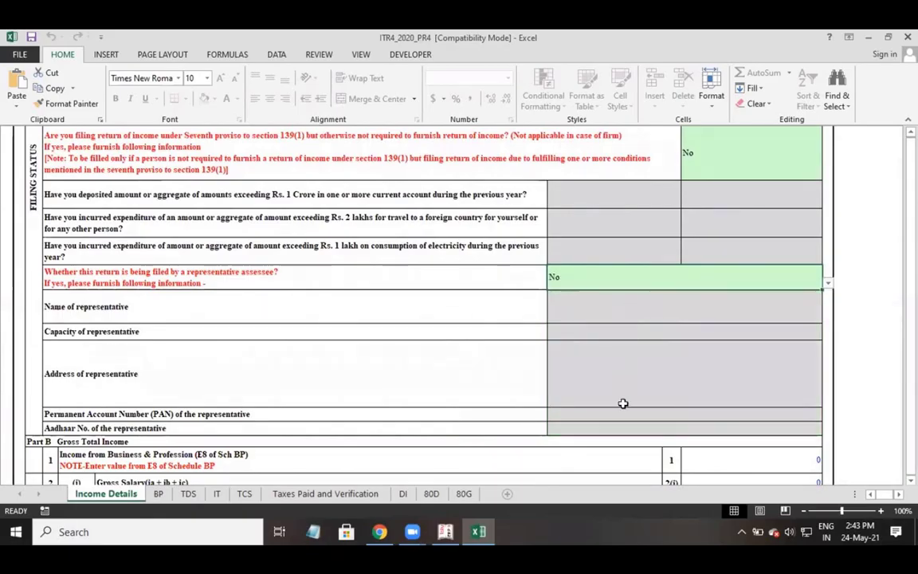
{"action": "left_click_drag", "start_coordinate": [574, 308], "coordinate": [575, 428]}
{"action": "scroll", "coordinate": [430, 454], "scroll_direction": "down", "scroll_amount": 1}
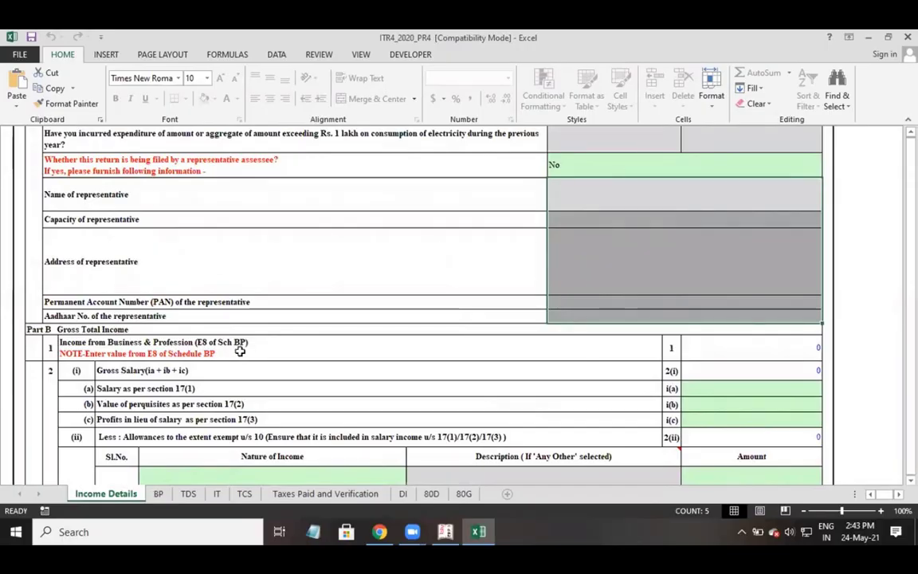
Check the Part B business income and gross salary amount cells.
{"action": "left_click", "coordinate": [817, 349]}
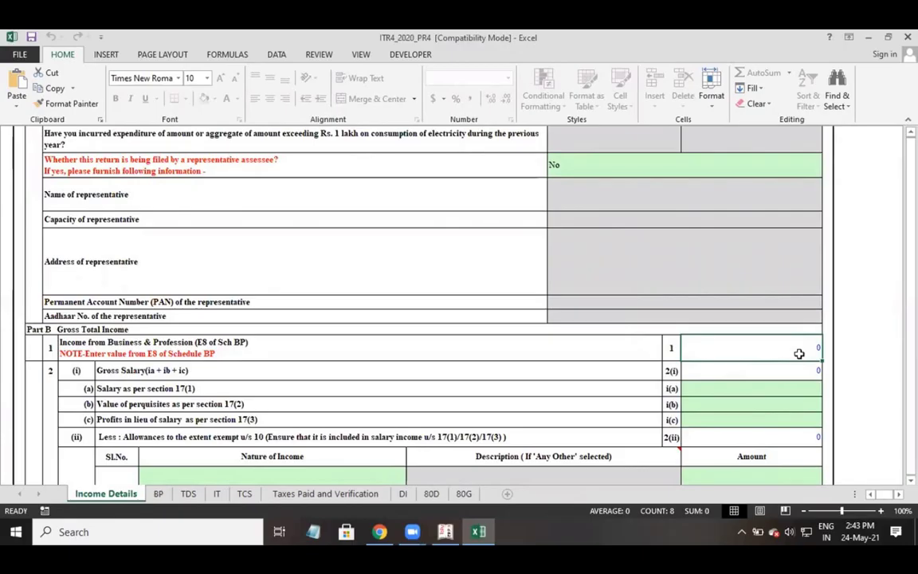
{"action": "left_click", "coordinate": [315, 344]}
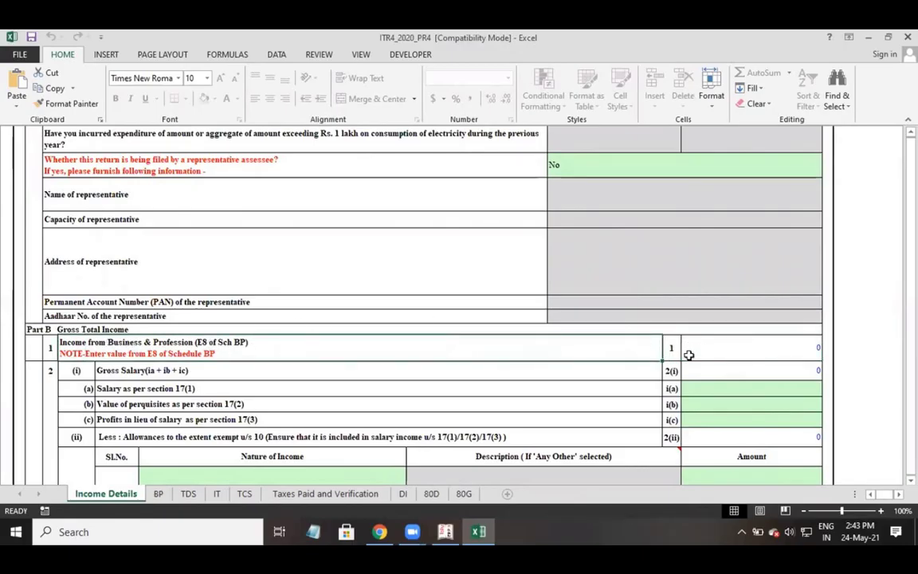
{"action": "left_click", "coordinate": [688, 354]}
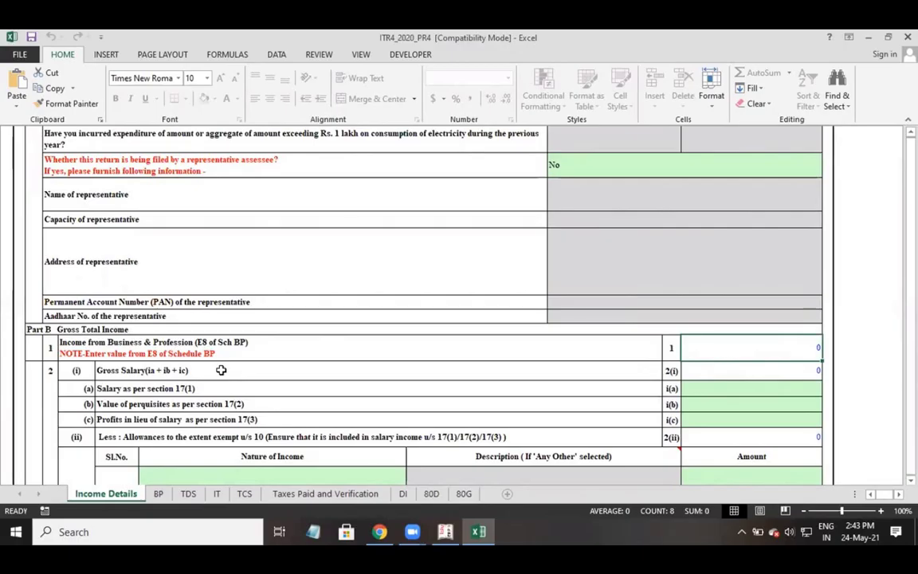
{"action": "left_click", "coordinate": [727, 368]}
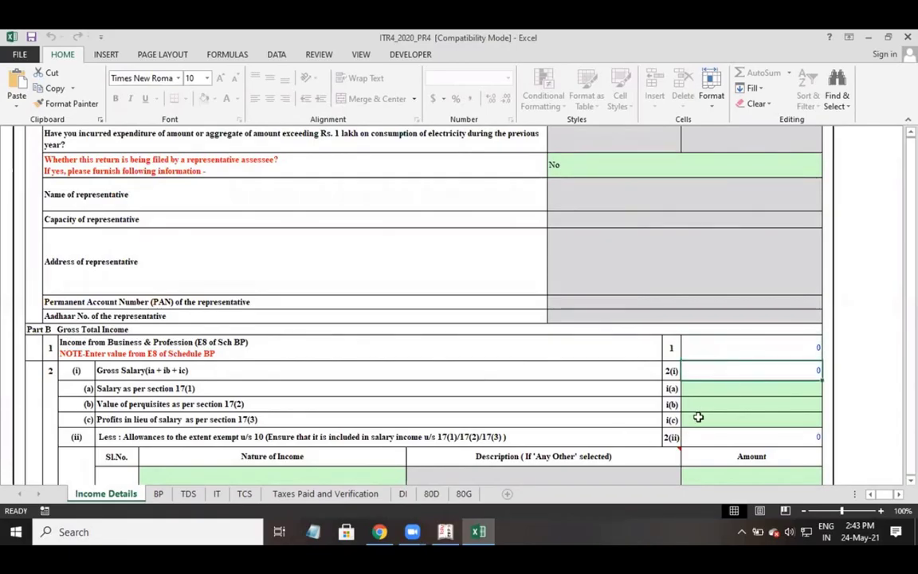
{"action": "left_click", "coordinate": [721, 404]}
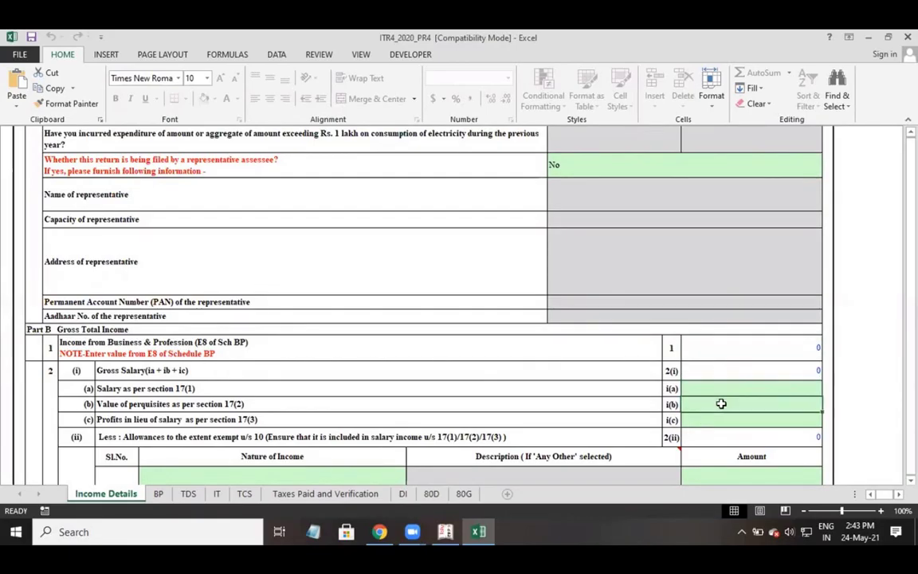
{"action": "left_click", "coordinate": [720, 420]}
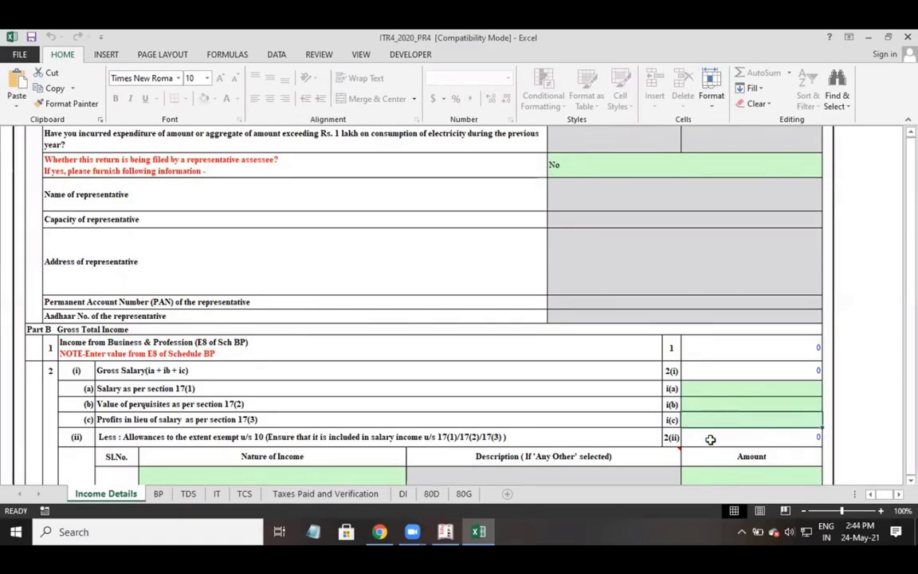
{"action": "left_click", "coordinate": [713, 435]}
Switch to the BP sheet with its presumptive income schedule.
{"action": "scroll", "coordinate": [708, 442], "scroll_direction": "down", "scroll_amount": 1}
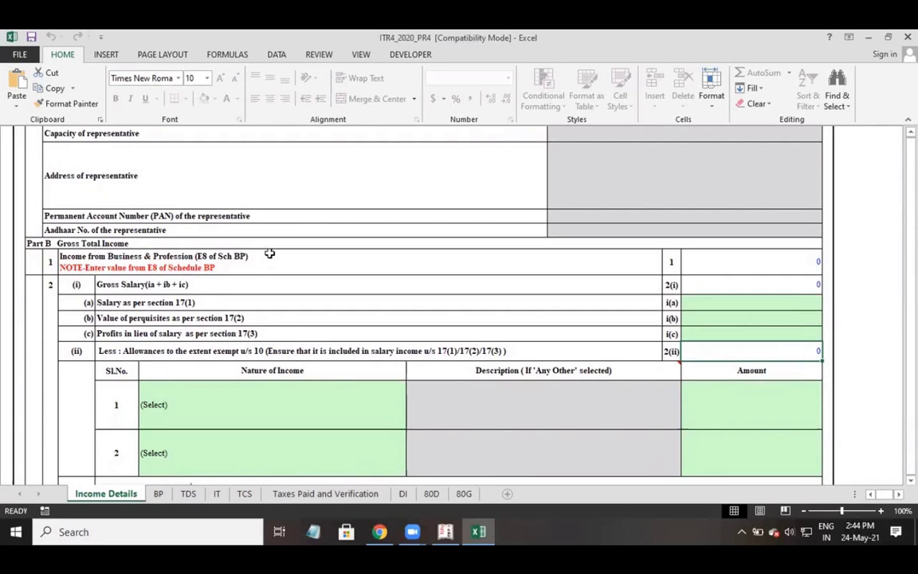
{"action": "left_click", "coordinate": [264, 257]}
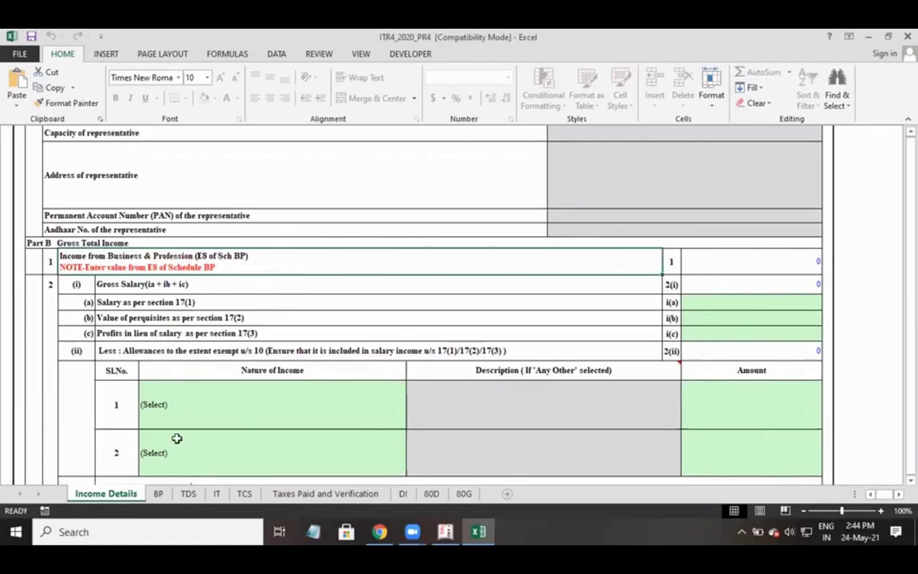
{"action": "left_click", "coordinate": [159, 494]}
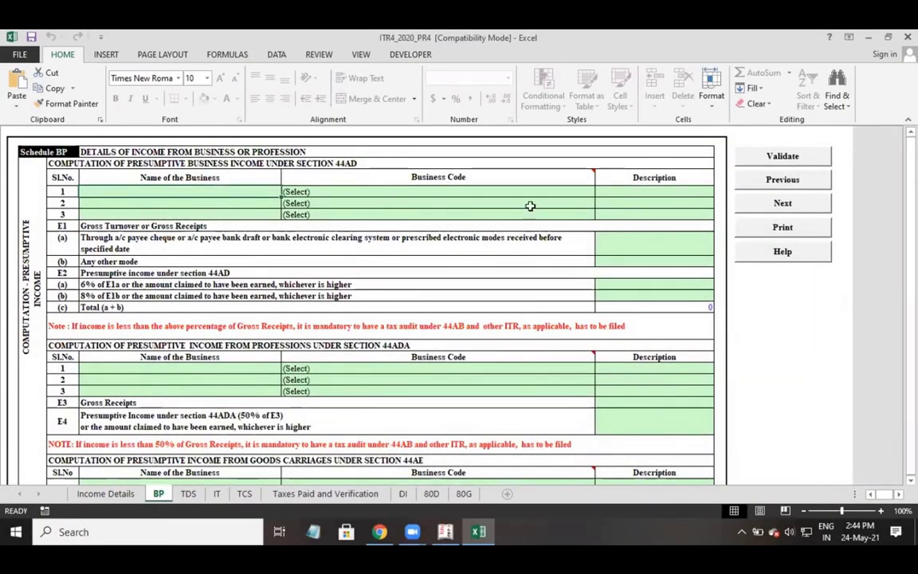
Enter the first business's name in row 1 of the section 44AD table.
{"action": "left_click", "coordinate": [193, 191]}
{"action": "type", "text": "HRISHI COM"}
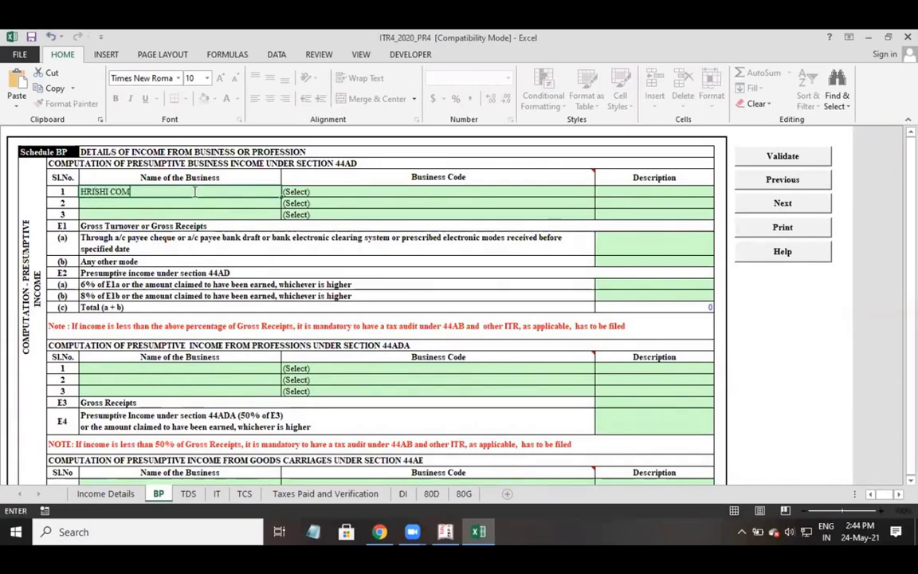
{"action": "type", "text": "PUTER EDUCATION"}
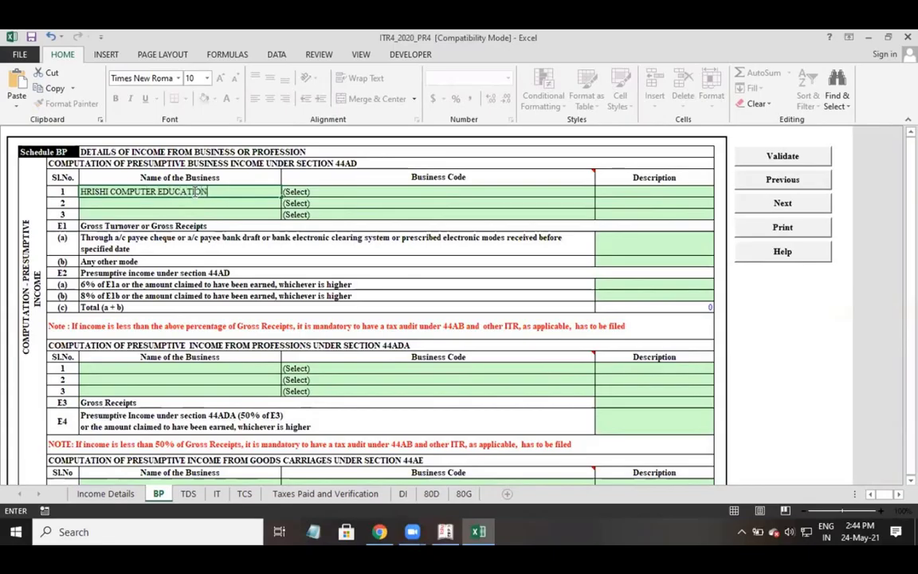
{"action": "key", "text": "Tab"}
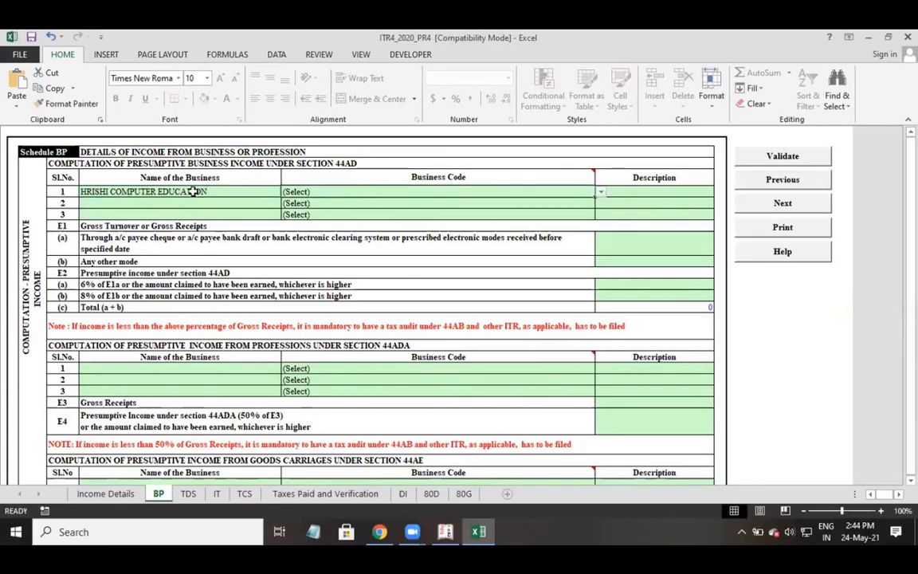
Pick business code 21008_1-Event Management for row 1 from the long code list.
{"action": "left_click", "coordinate": [601, 194]}
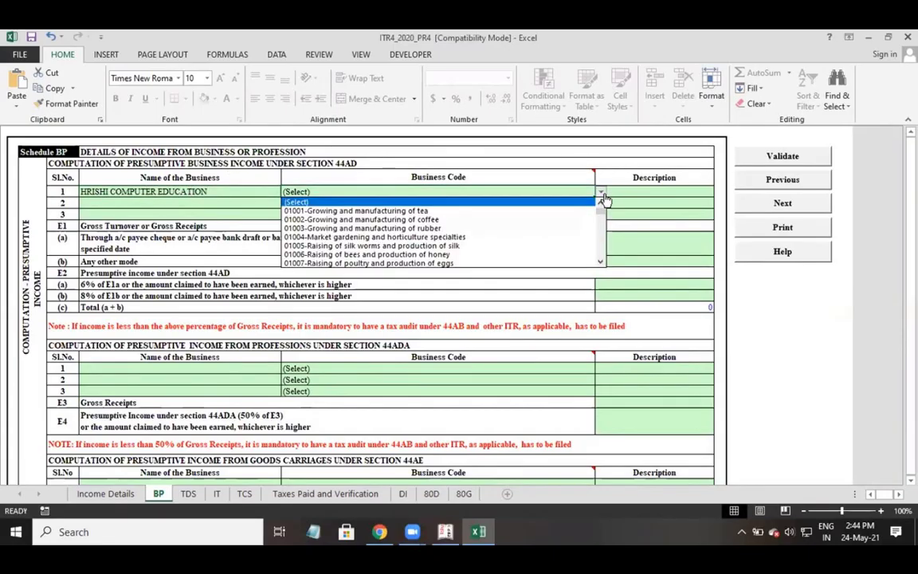
{"action": "left_click", "coordinate": [602, 262]}
{"action": "left_click", "coordinate": [601, 262]}
{"action": "left_click", "coordinate": [602, 262]}
{"action": "left_click", "coordinate": [602, 262]}
{"action": "left_click", "coordinate": [602, 262]}
{"action": "left_click", "coordinate": [601, 263]}
{"action": "left_click", "coordinate": [601, 263]}
{"action": "left_click", "coordinate": [602, 263]}
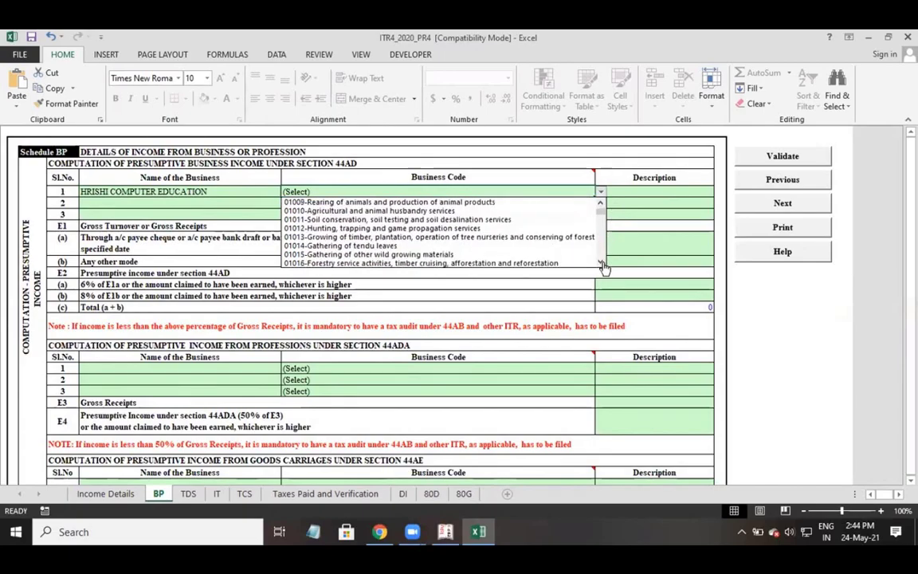
{"action": "left_click", "coordinate": [601, 263]}
{"action": "left_click", "coordinate": [601, 263]}
{"action": "left_click", "coordinate": [602, 263]}
{"action": "left_click", "coordinate": [601, 263]}
{"action": "left_click", "coordinate": [602, 263]}
{"action": "left_click", "coordinate": [602, 263]}
{"action": "left_click", "coordinate": [602, 263]}
{"action": "left_click", "coordinate": [602, 263]}
{"action": "left_click", "coordinate": [602, 263]}
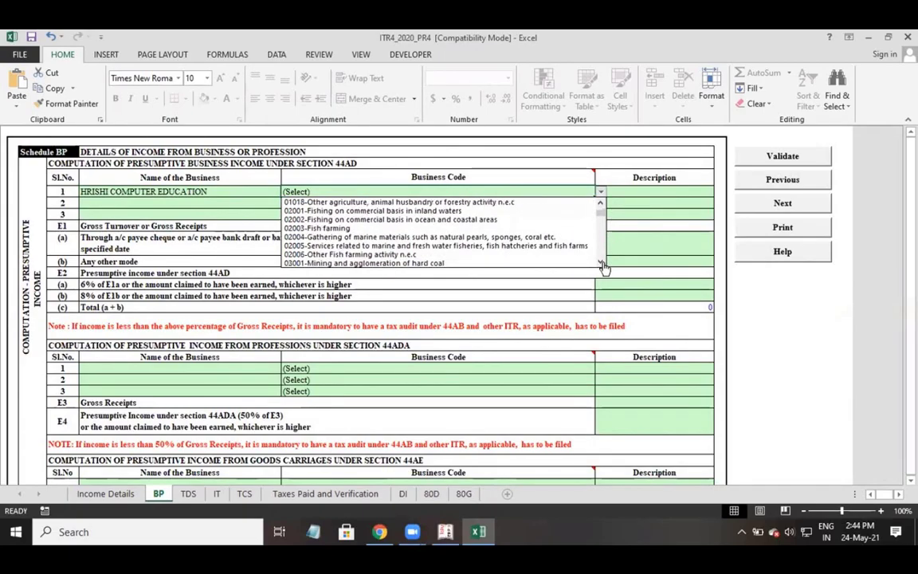
{"action": "left_click", "coordinate": [602, 263]}
{"action": "left_click", "coordinate": [601, 263]}
{"action": "left_click", "coordinate": [602, 262]}
{"action": "left_click", "coordinate": [602, 262]}
{"action": "left_click", "coordinate": [602, 262]}
{"action": "left_click", "coordinate": [602, 263]}
{"action": "left_click", "coordinate": [601, 263]}
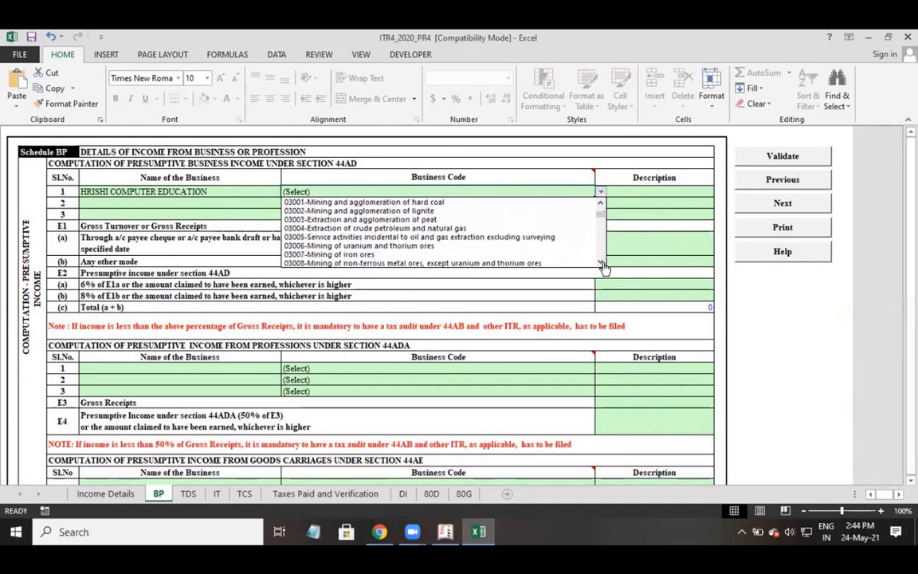
{"action": "double_click", "coordinate": [602, 263]}
{"action": "double_click", "coordinate": [602, 263]}
{"action": "left_click", "coordinate": [601, 263]}
{"action": "double_click", "coordinate": [602, 263]}
{"action": "double_click", "coordinate": [602, 263]}
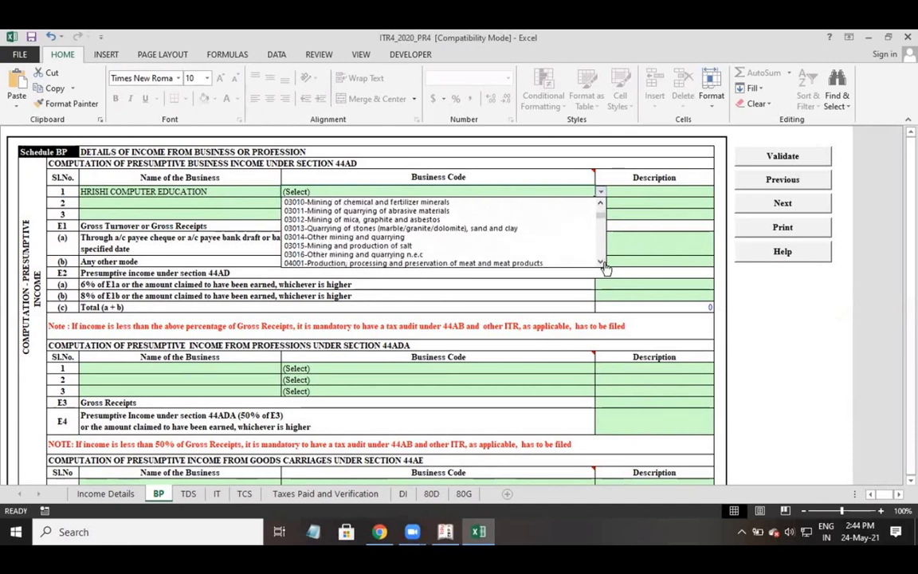
{"action": "double_click", "coordinate": [602, 263]}
{"action": "double_click", "coordinate": [603, 264]}
{"action": "left_click", "coordinate": [603, 263]}
{"action": "double_click", "coordinate": [603, 263]}
{"action": "left_click", "coordinate": [603, 263]}
{"action": "double_click", "coordinate": [602, 264]}
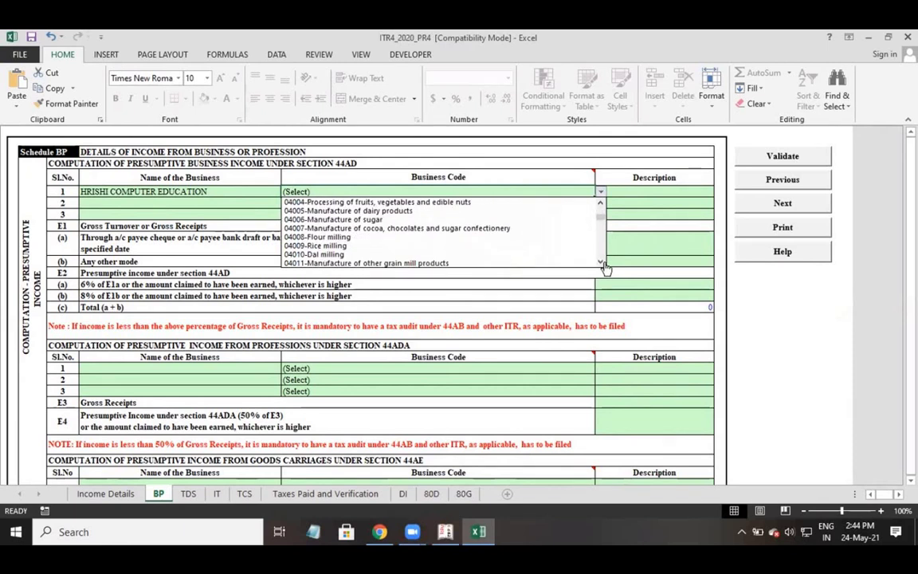
{"action": "double_click", "coordinate": [603, 264]}
{"action": "left_click", "coordinate": [603, 264]}
{"action": "double_click", "coordinate": [602, 262]}
{"action": "left_click", "coordinate": [602, 263]}
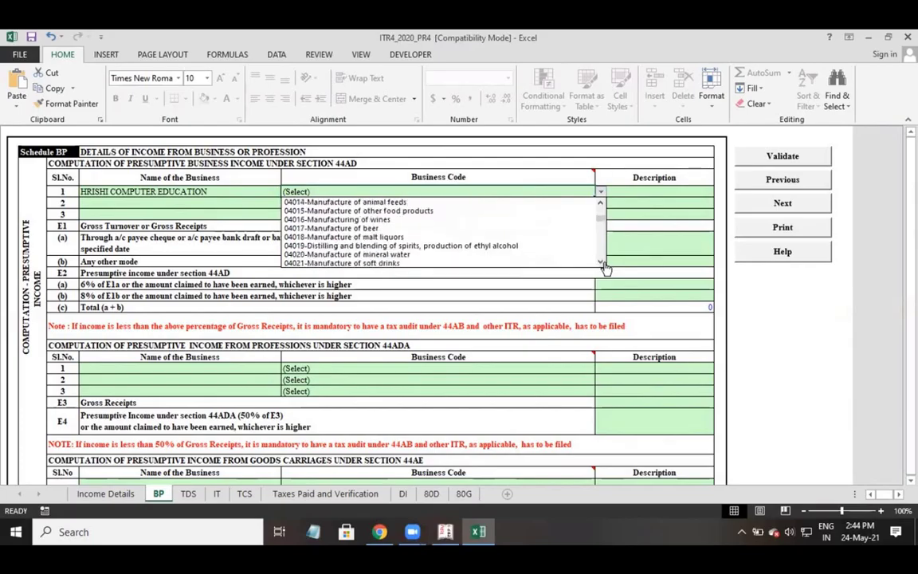
{"action": "left_click", "coordinate": [602, 263]}
{"action": "double_click", "coordinate": [603, 263]}
{"action": "left_click_drag", "start_coordinate": [600, 219], "coordinate": [604, 267]}
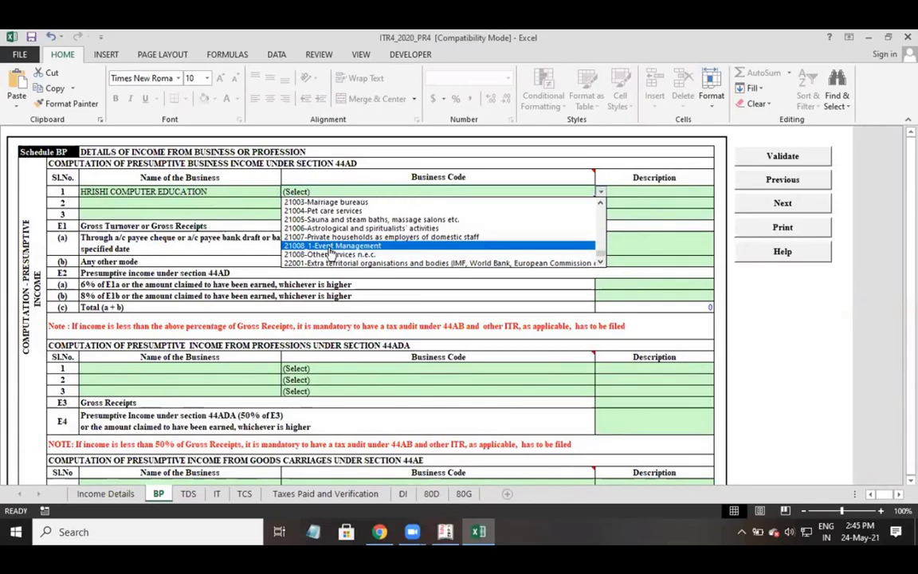
{"action": "left_click", "coordinate": [330, 247]}
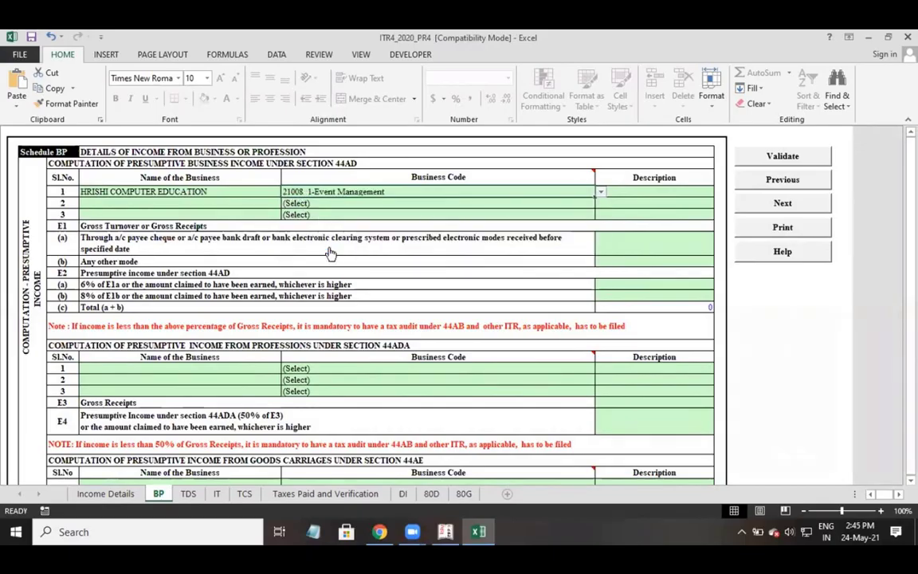
Move to the E1(b) Any other mode receipts cell, then switch to Tally.ERP 9's Gateway of Tally.
{"action": "left_click", "coordinate": [625, 193]}
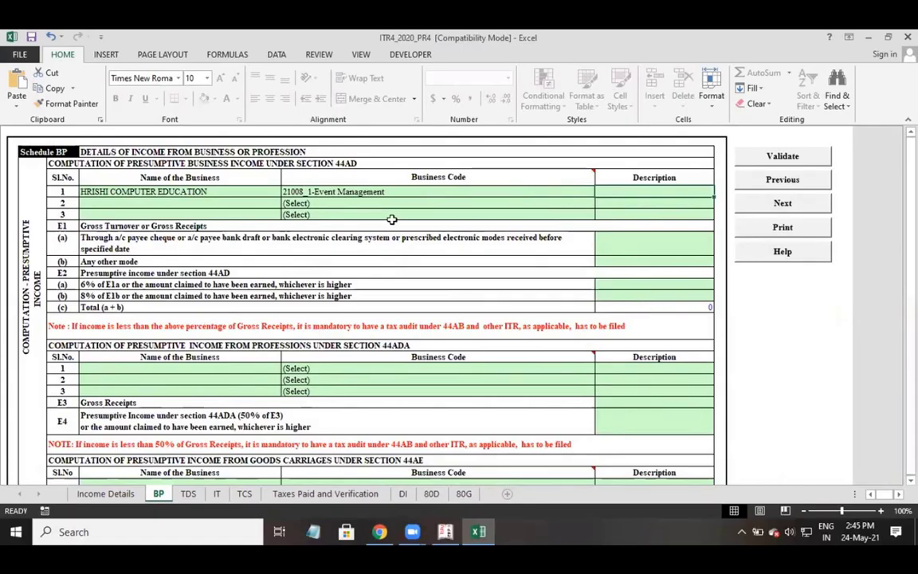
{"action": "left_click", "coordinate": [140, 223]}
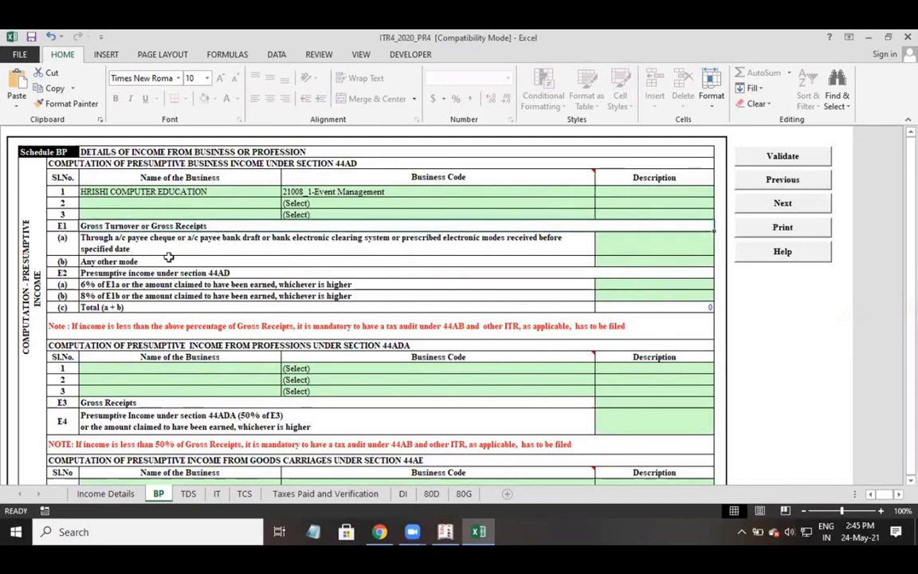
{"action": "left_click", "coordinate": [106, 238]}
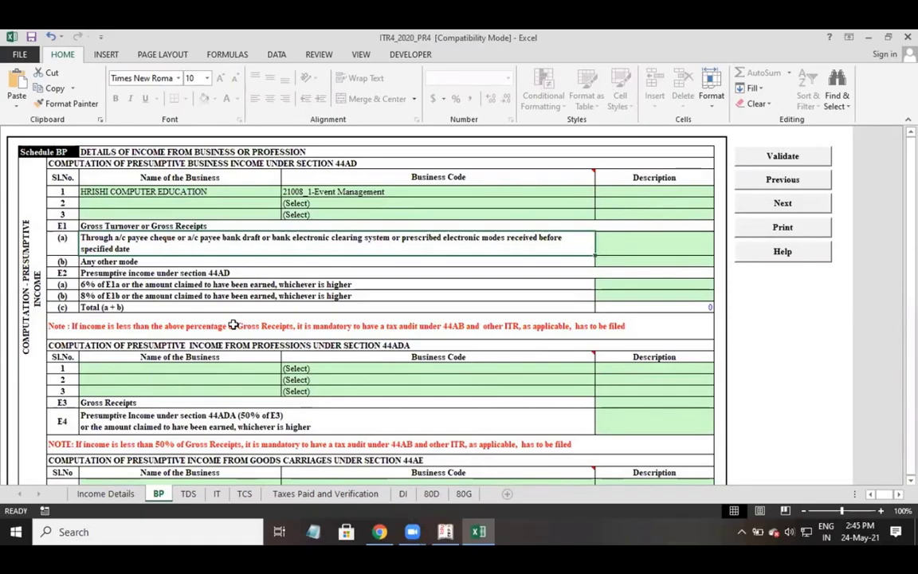
{"action": "key", "text": "Right"}
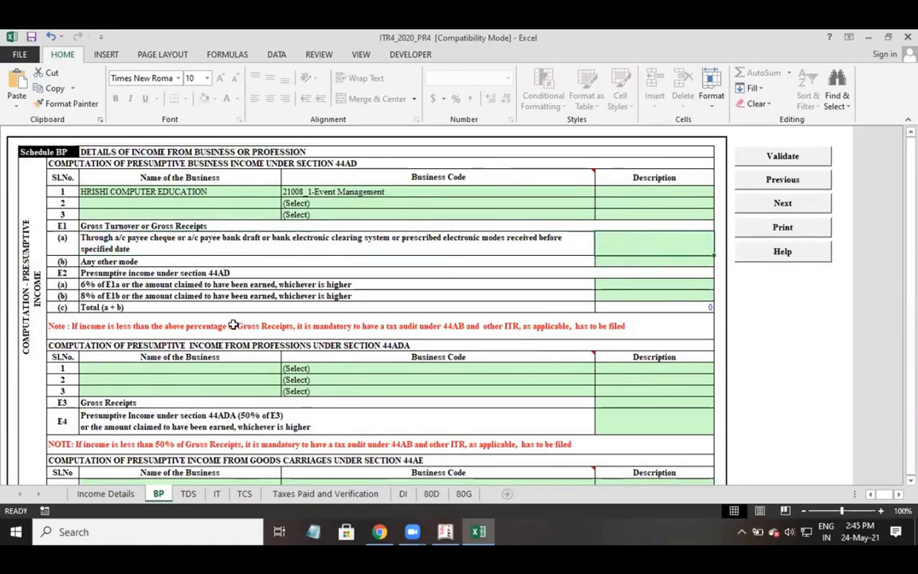
{"action": "key", "text": "Down"}
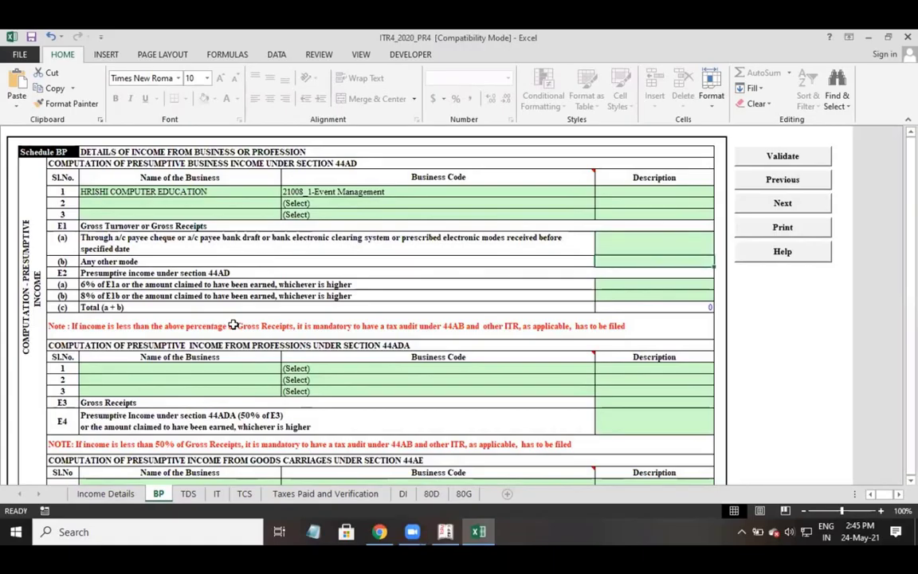
{"action": "key", "text": "alt+Tab"}
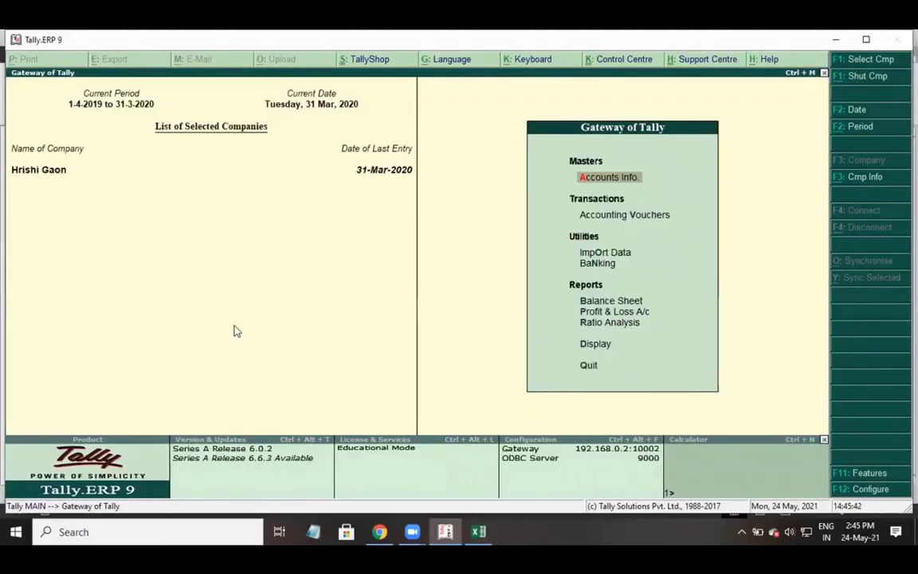
Read direct incomes of 42,14,974.00 from Tally's Profit & Loss A/c, then return to Excel.
{"action": "key", "text": "Down"}
{"action": "key", "text": "Down"}
{"action": "key", "text": "Down"}
{"action": "key", "text": "Down"}
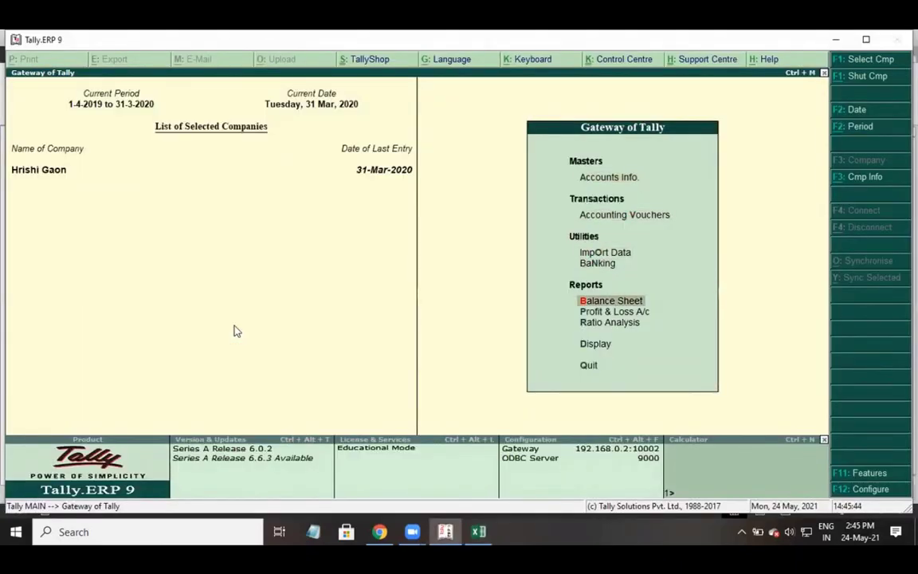
{"action": "key", "text": "Down"}
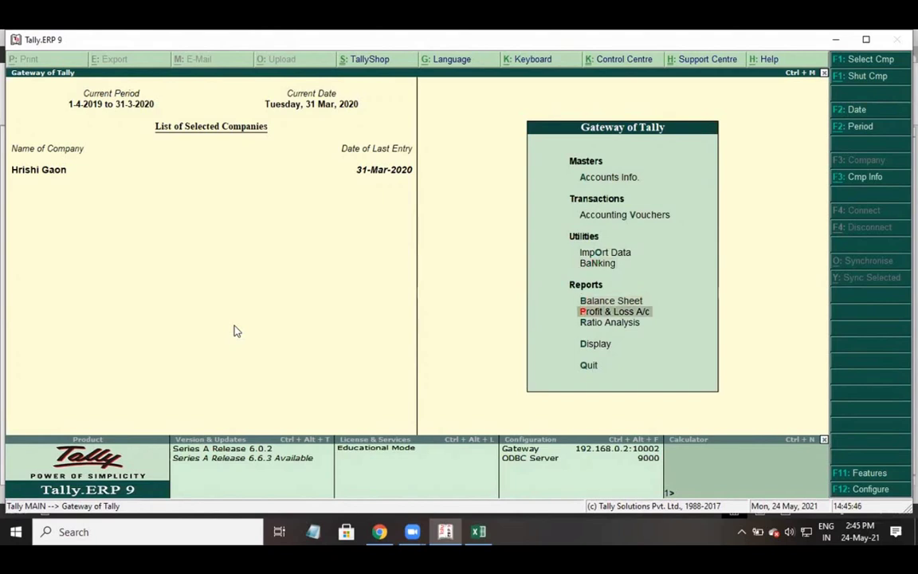
{"action": "key", "text": "Return"}
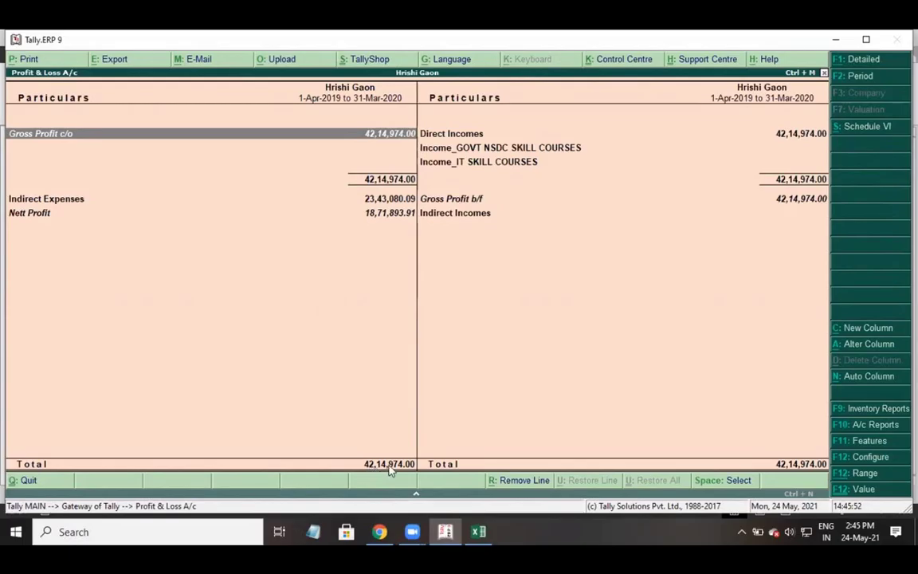
{"action": "key", "text": "alt+Tab"}
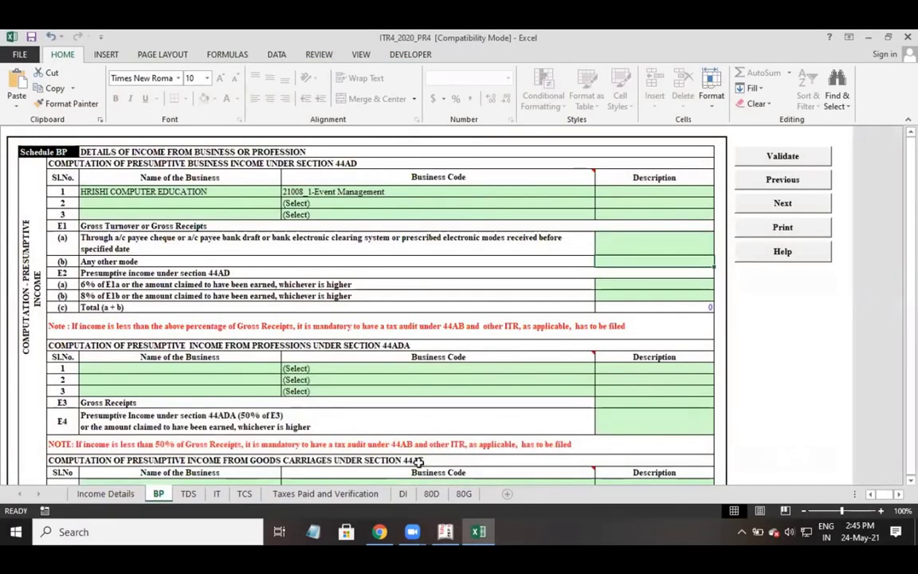
Enter 4214974 as other-mode gross receipts in E1(b).
{"action": "type", "text": "42"}
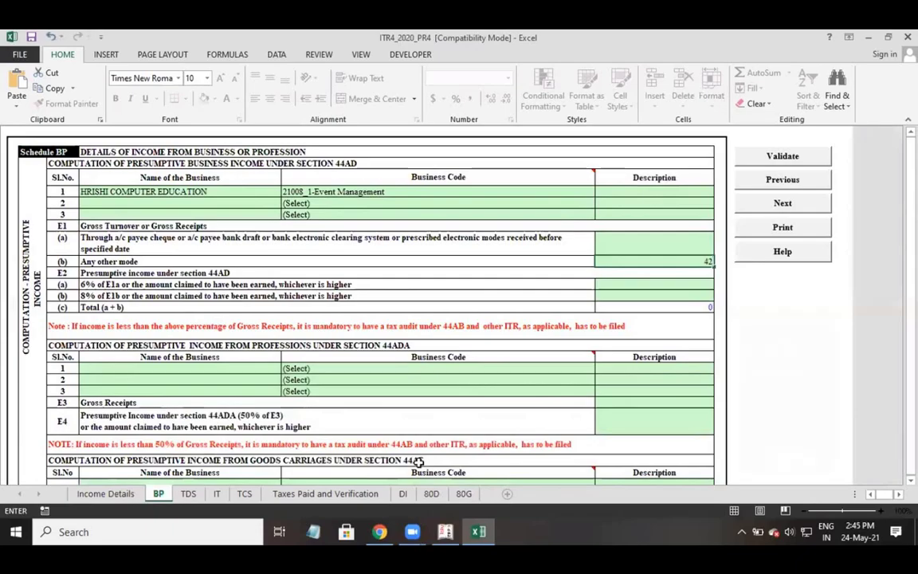
{"action": "type", "text": "14974"}
{"action": "key", "text": "Return"}
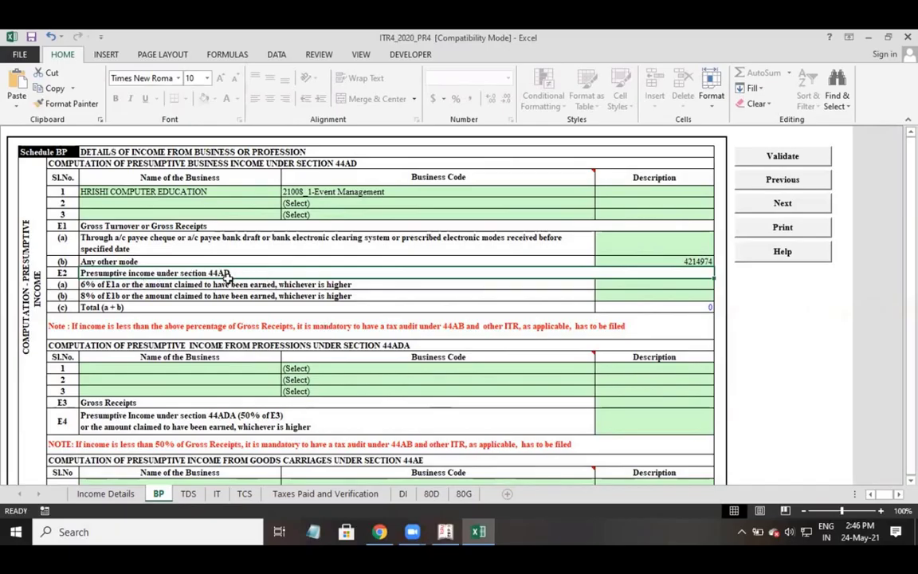
{"action": "left_click", "coordinate": [644, 243]}
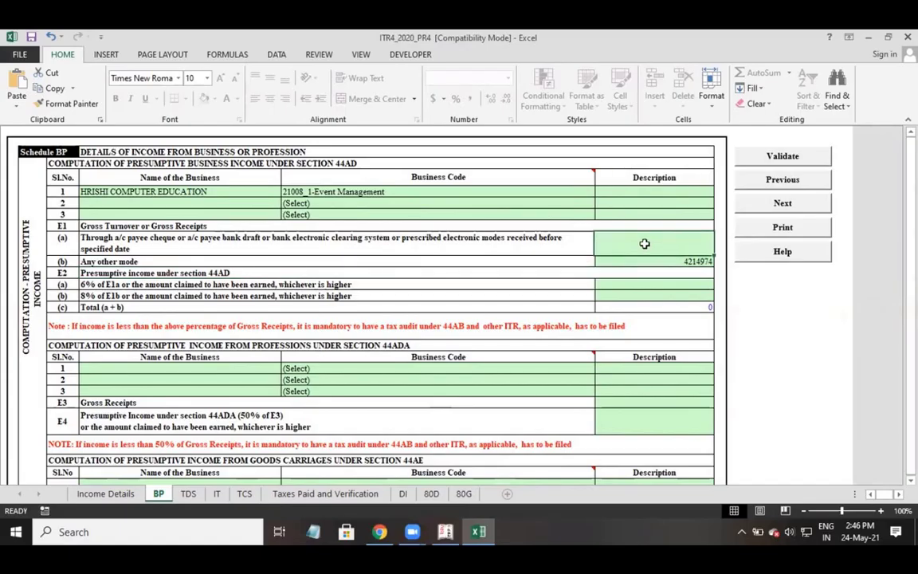
After checking Tally's net profit, enter 1871894 as 8% presumptive income in E2(b).
{"action": "left_click", "coordinate": [129, 285]}
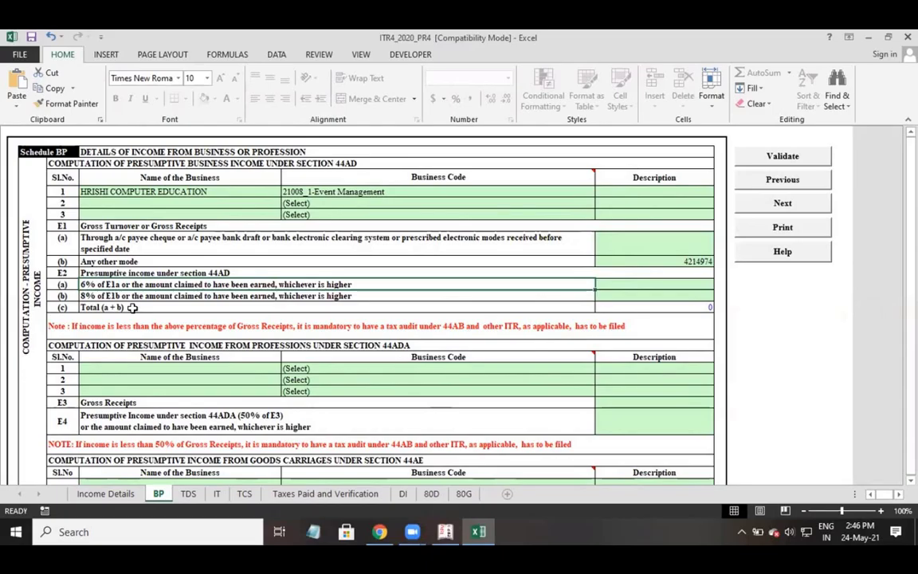
{"action": "key", "text": "Right"}
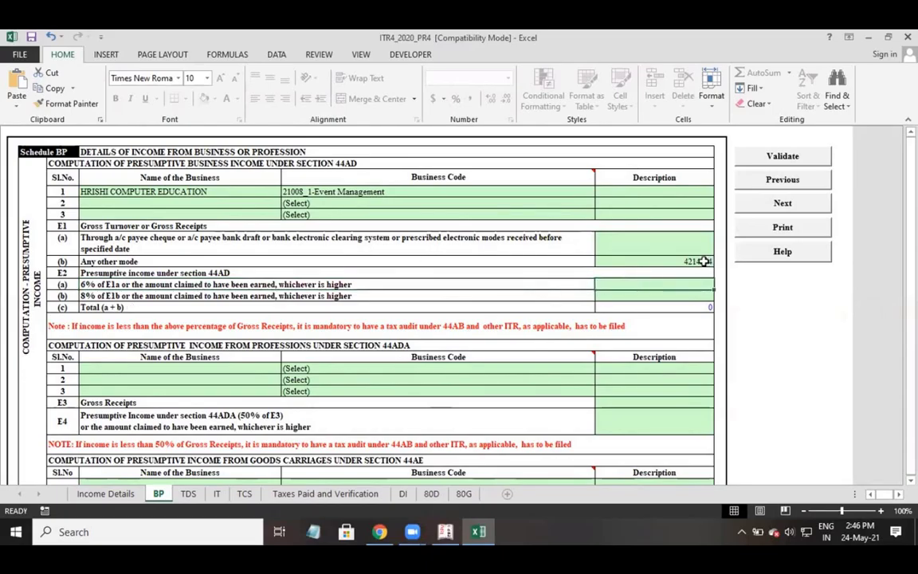
{"action": "left_click", "coordinate": [652, 300]}
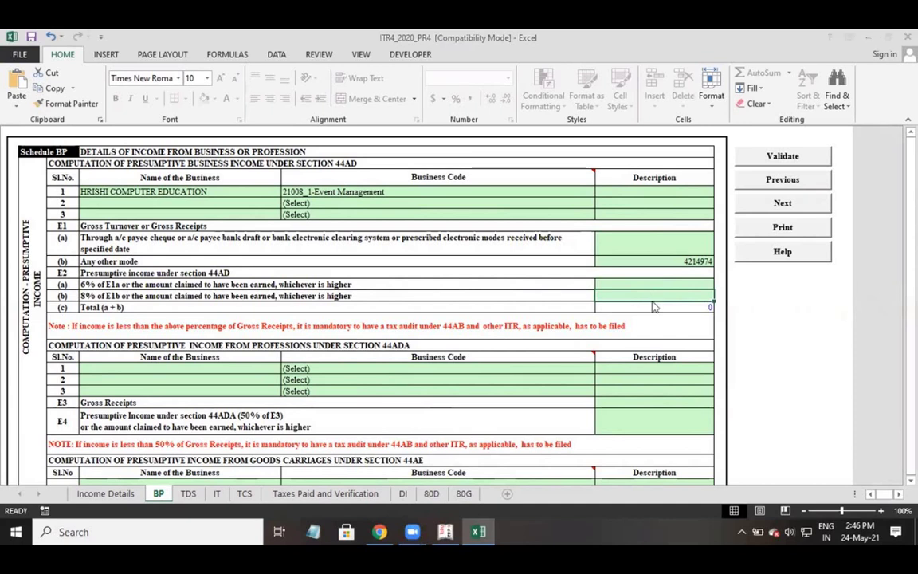
{"action": "key", "text": "alt+Tab"}
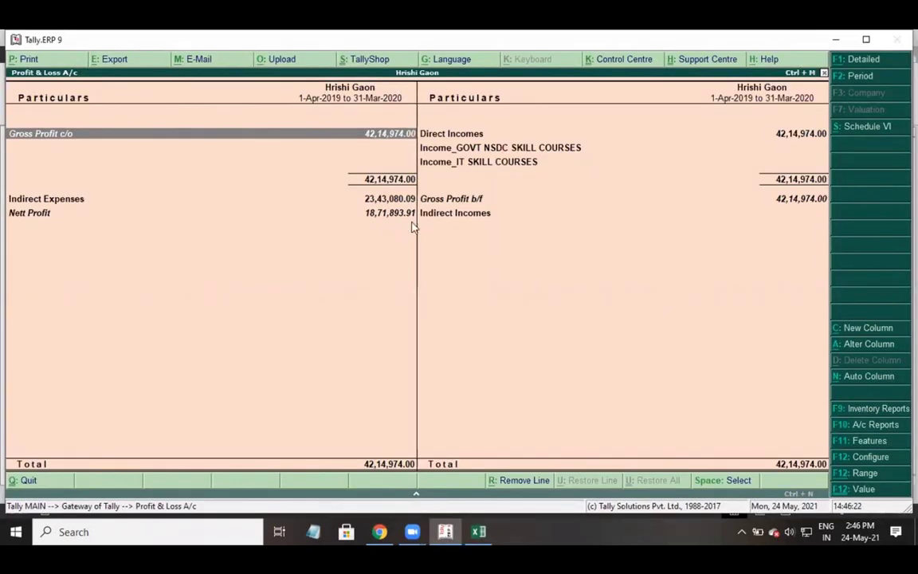
{"action": "key", "text": "alt+Tab"}
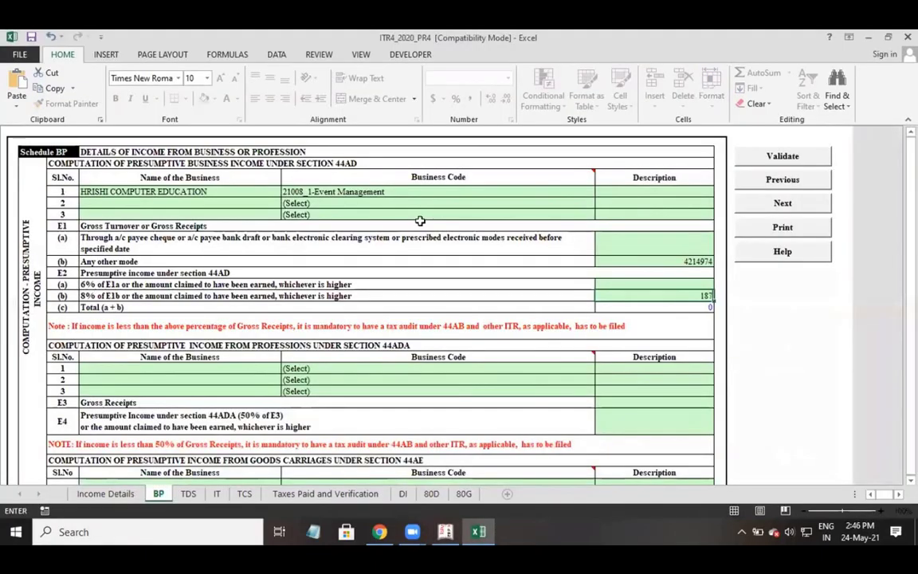
{"action": "type", "text": "189"}
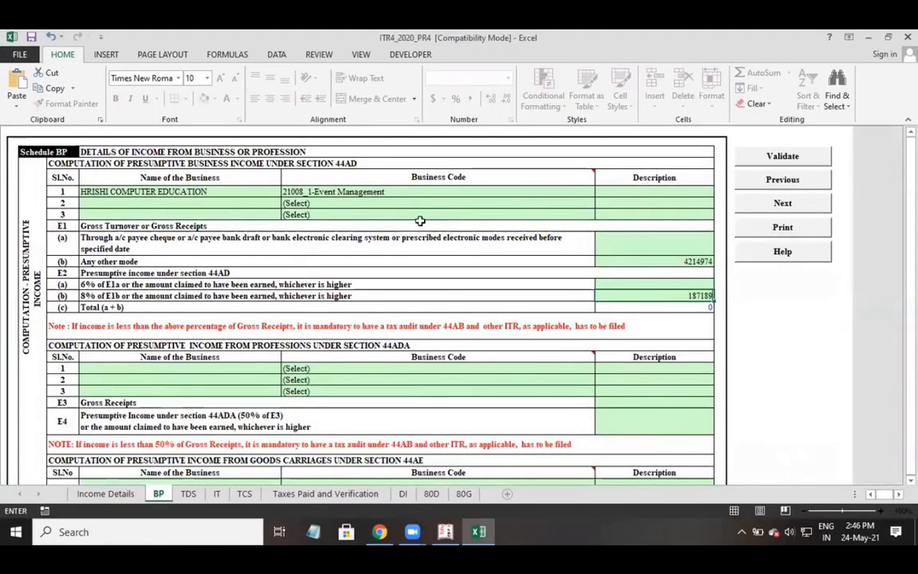
{"action": "type", "text": "4"}
{"action": "key", "text": "Return"}
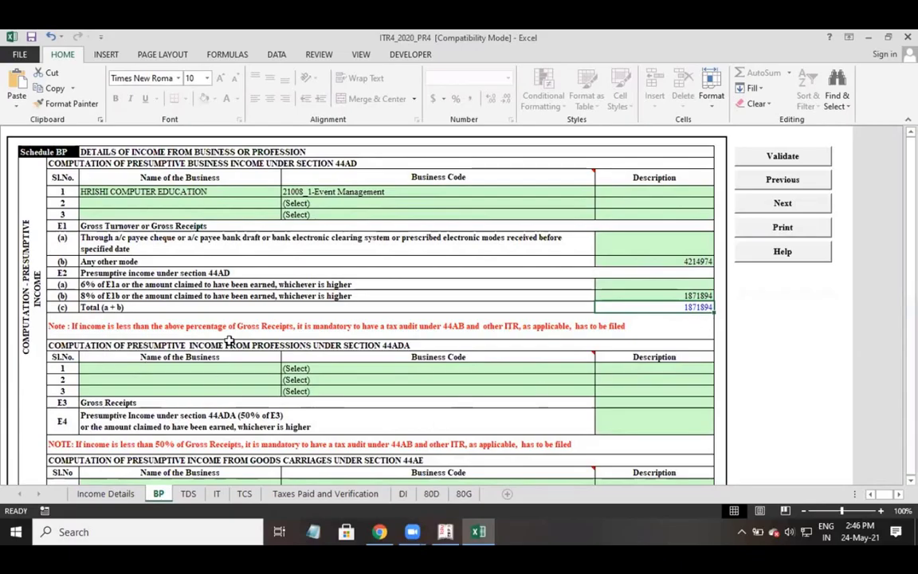
Scroll down to the blank Financial Particulars rows E11–E25 and select the E15 Sundry creditors cell.
{"action": "left_click", "coordinate": [395, 348]}
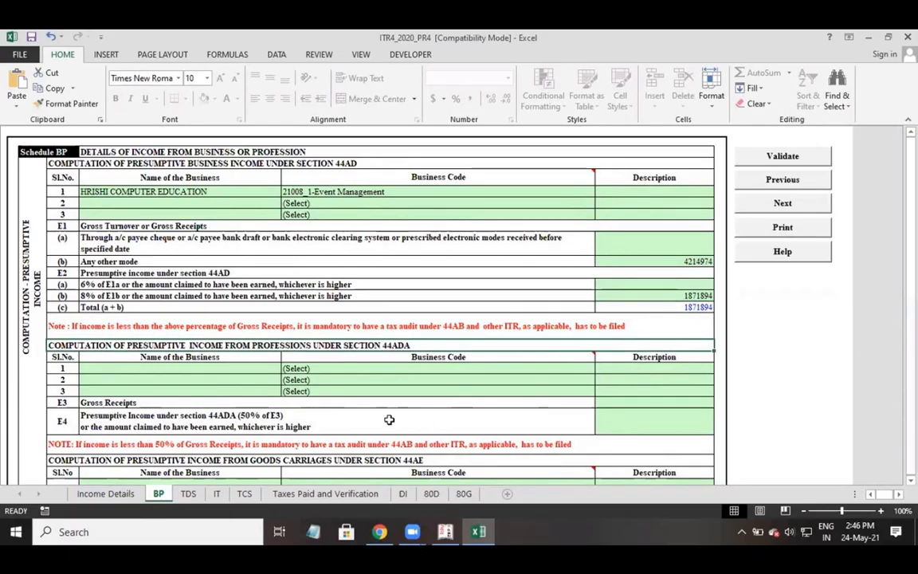
{"action": "scroll", "coordinate": [466, 424], "scroll_direction": "down", "scroll_amount": 1}
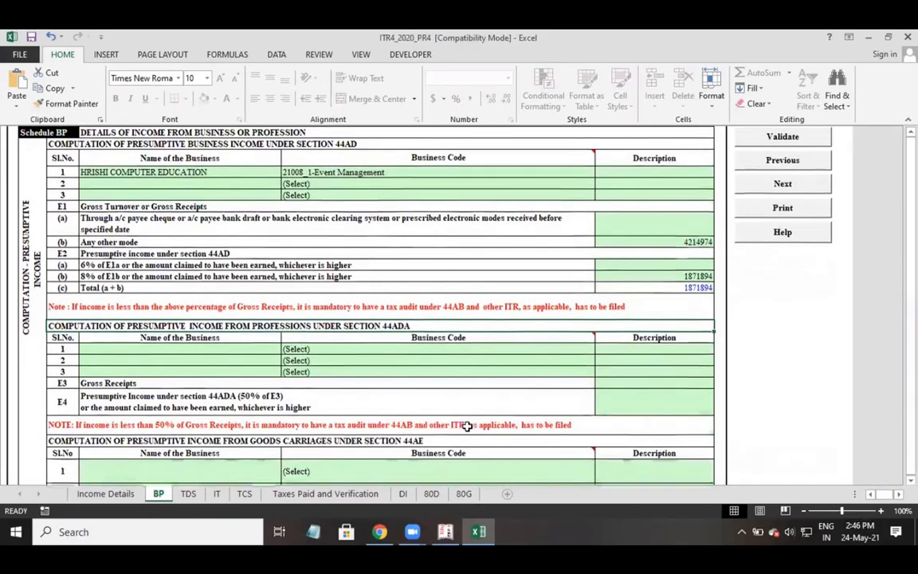
{"action": "scroll", "coordinate": [568, 299], "scroll_direction": "down", "scroll_amount": 2}
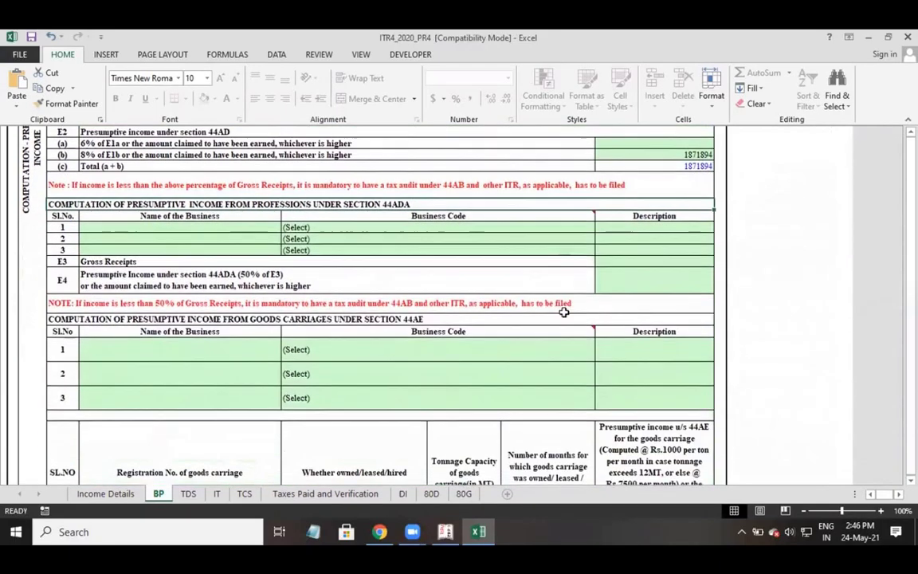
{"action": "scroll", "coordinate": [543, 340], "scroll_direction": "down", "scroll_amount": 1}
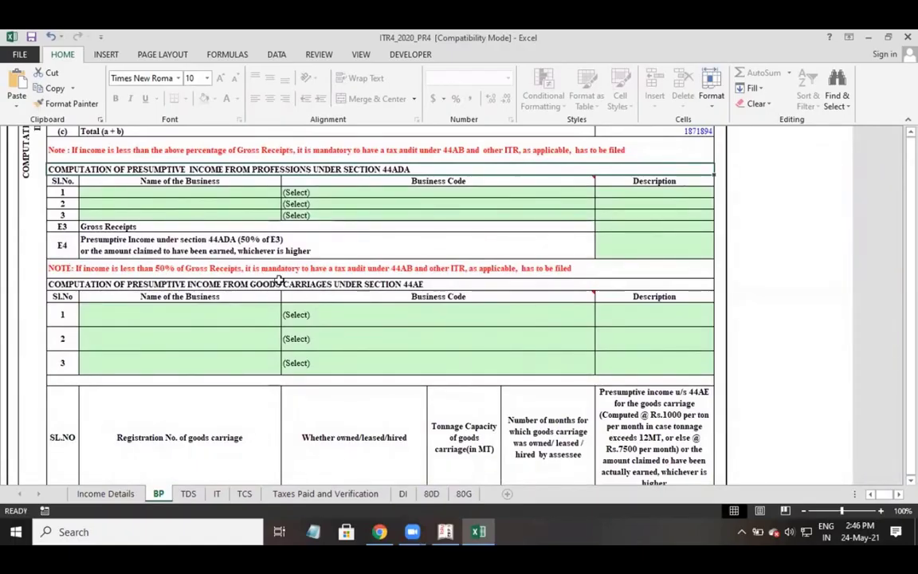
{"action": "mouse_move", "coordinate": [451, 293]}
{"action": "scroll", "coordinate": [626, 307], "scroll_direction": "down", "scroll_amount": 5}
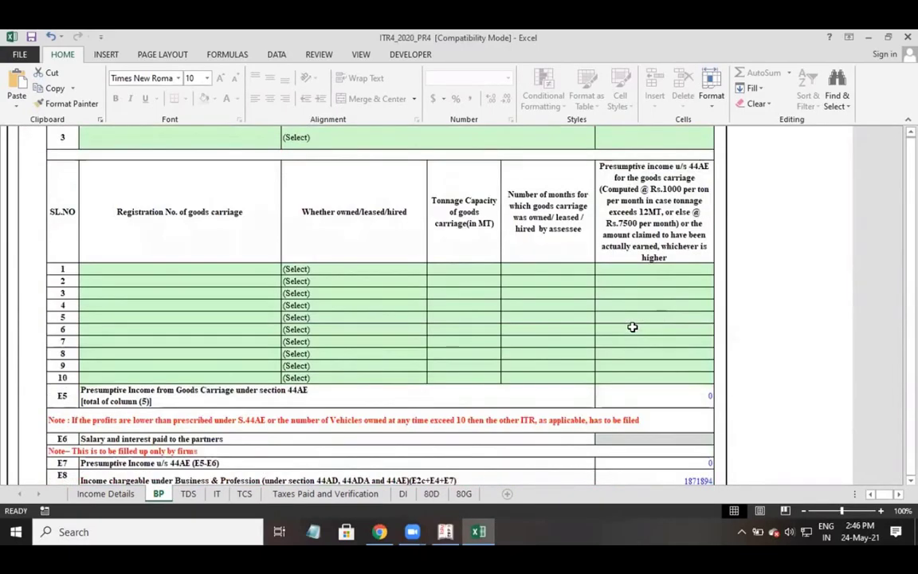
{"action": "scroll", "coordinate": [631, 326], "scroll_direction": "down", "scroll_amount": 2}
{"action": "scroll", "coordinate": [629, 327], "scroll_direction": "down", "scroll_amount": 3}
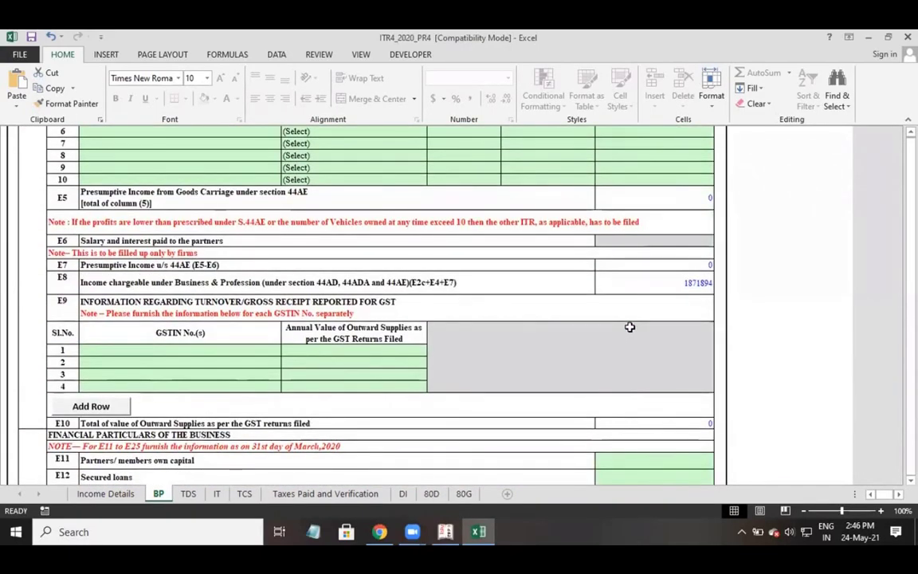
{"action": "scroll", "coordinate": [629, 326], "scroll_direction": "down", "scroll_amount": 2}
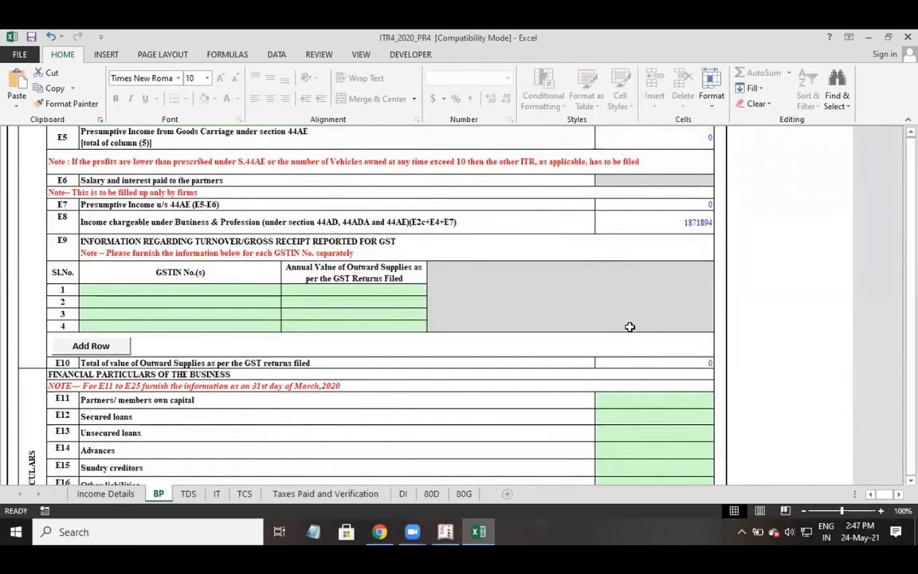
{"action": "scroll", "coordinate": [629, 326], "scroll_direction": "down", "scroll_amount": 3}
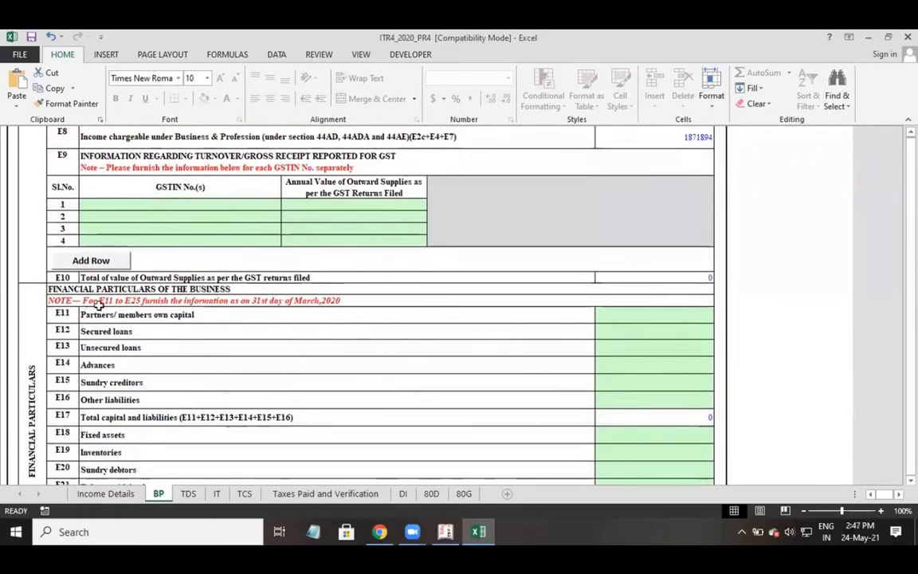
{"action": "scroll", "coordinate": [207, 323], "scroll_direction": "down", "scroll_amount": 5}
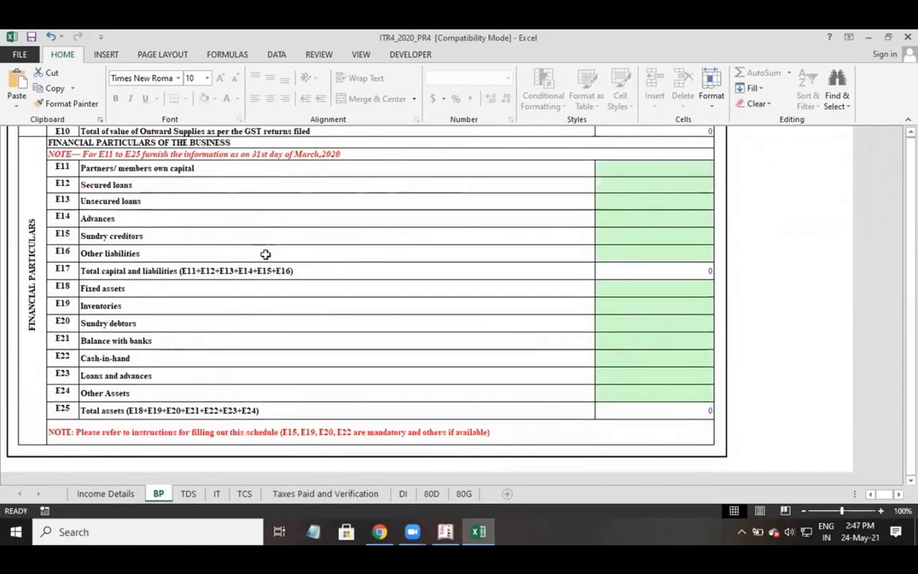
{"action": "left_click_drag", "start_coordinate": [160, 167], "coordinate": [142, 406]}
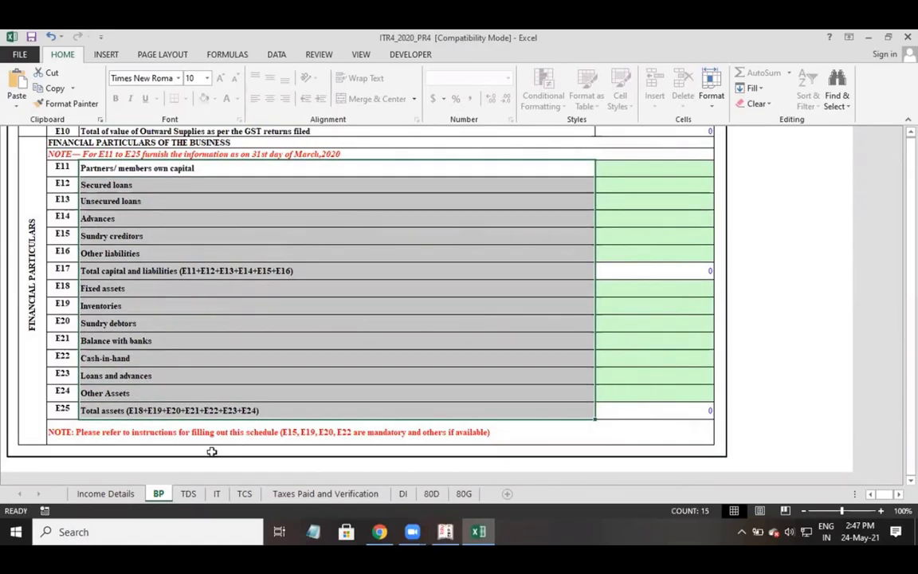
{"action": "left_click", "coordinate": [74, 442]}
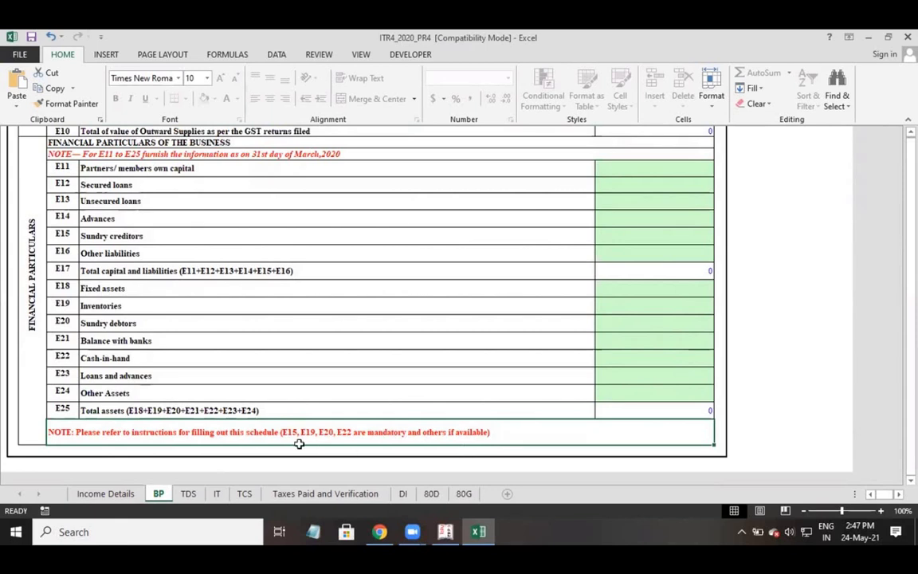
{"action": "left_click", "coordinate": [633, 237]}
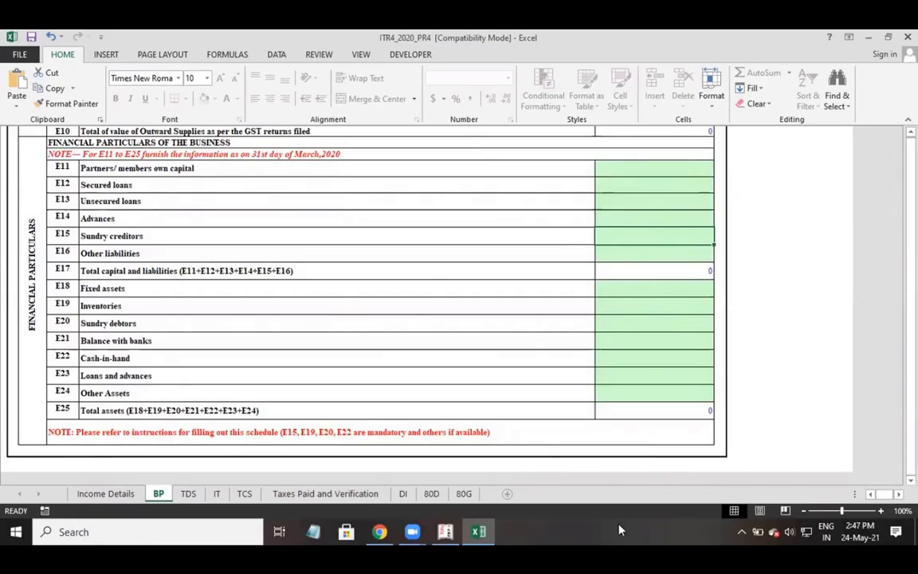
In Tally, find the Bills Payable total of 5,12,668.00 under Display > Statements of Accounts > Outstandings.
{"action": "key", "text": "alt+Tab"}
{"action": "key", "text": "Escape"}
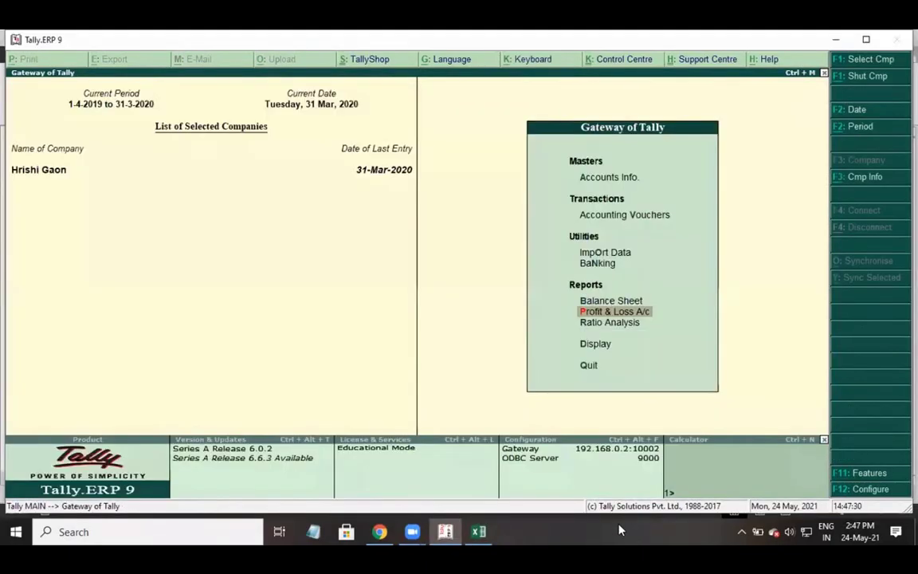
{"action": "key", "text": "d"}
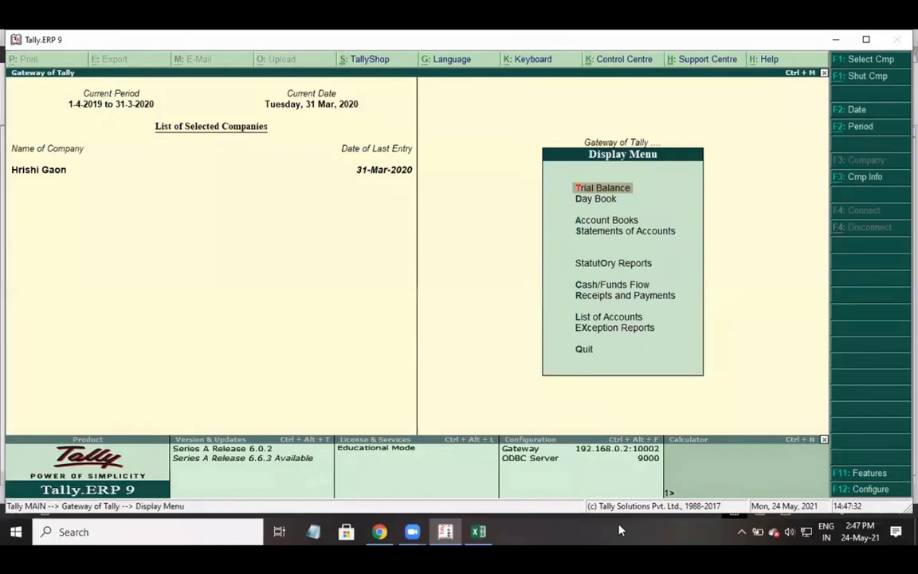
{"action": "key", "text": "s"}
{"action": "key", "text": "o"}
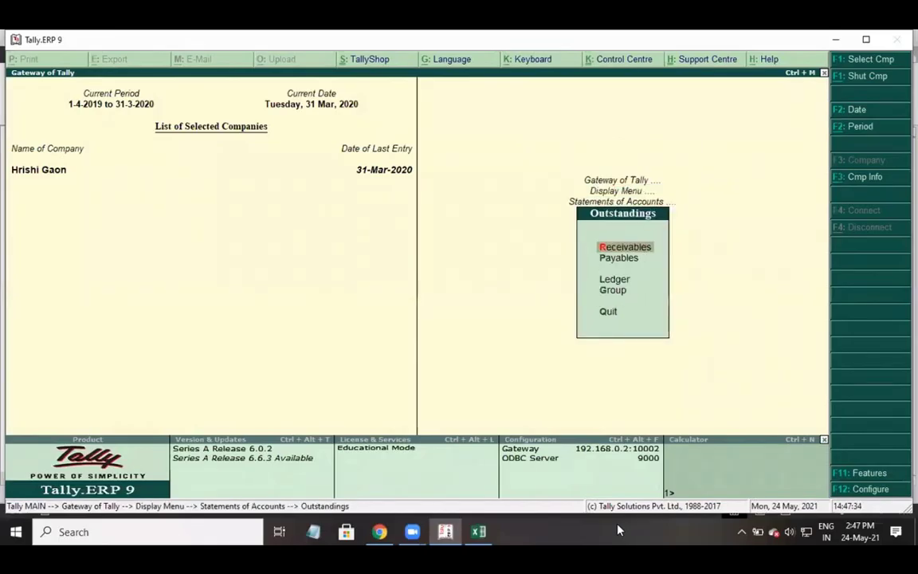
{"action": "key", "text": "r"}
{"action": "key", "text": "Return"}
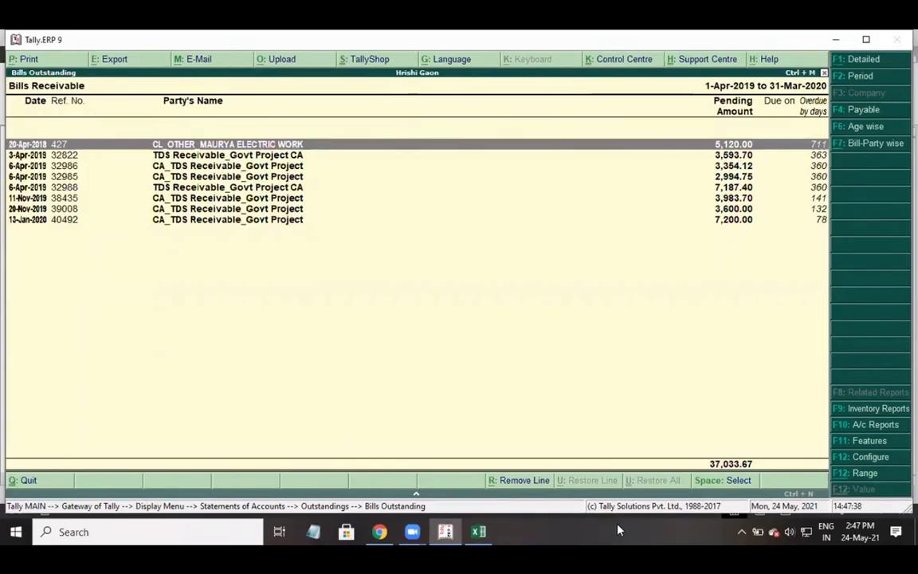
{"action": "key", "text": "Escape"}
{"action": "key", "text": "r"}
{"action": "key", "text": "Escape"}
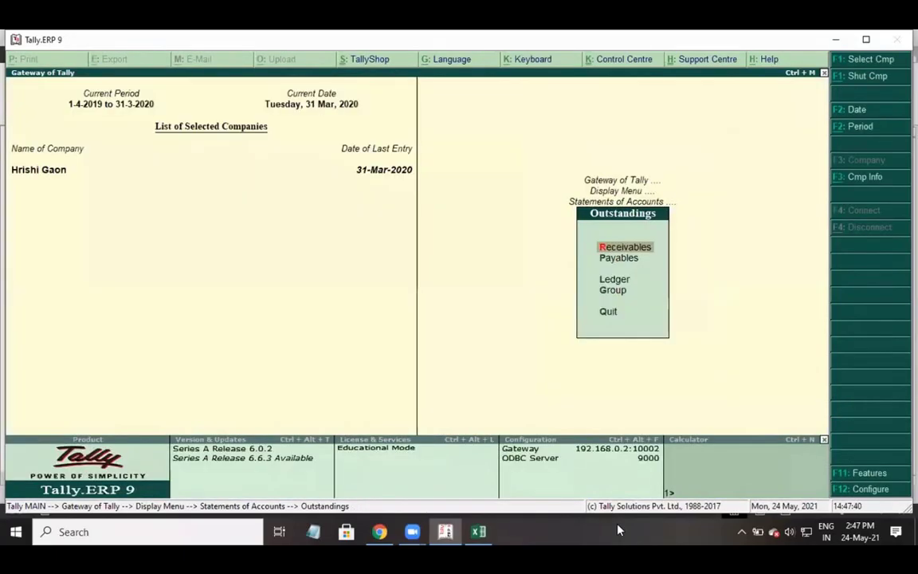
{"action": "key", "text": "Down"}
{"action": "key", "text": "Return"}
{"action": "key", "text": "Return"}
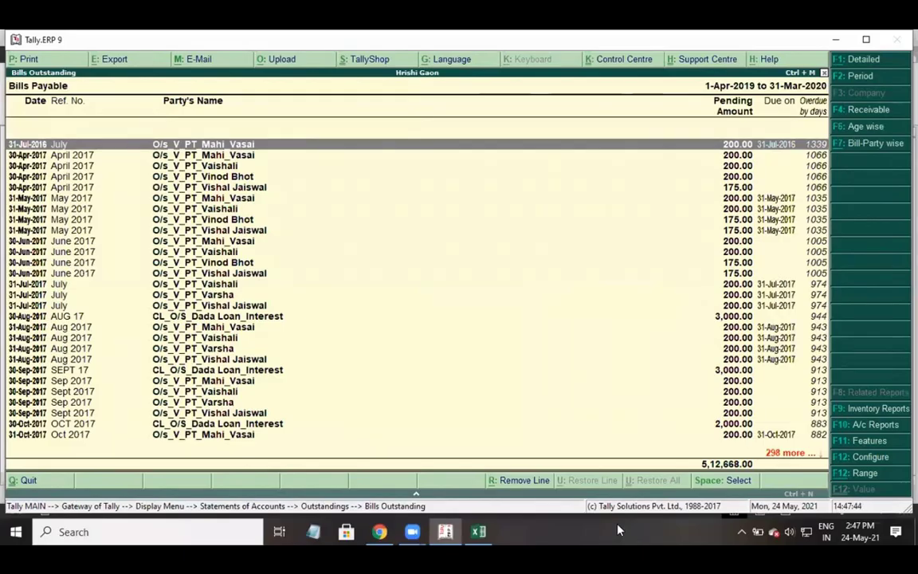
Back in Excel, enter 512668 as Sundry creditors in E15.
{"action": "key", "text": "alt+Tab"}
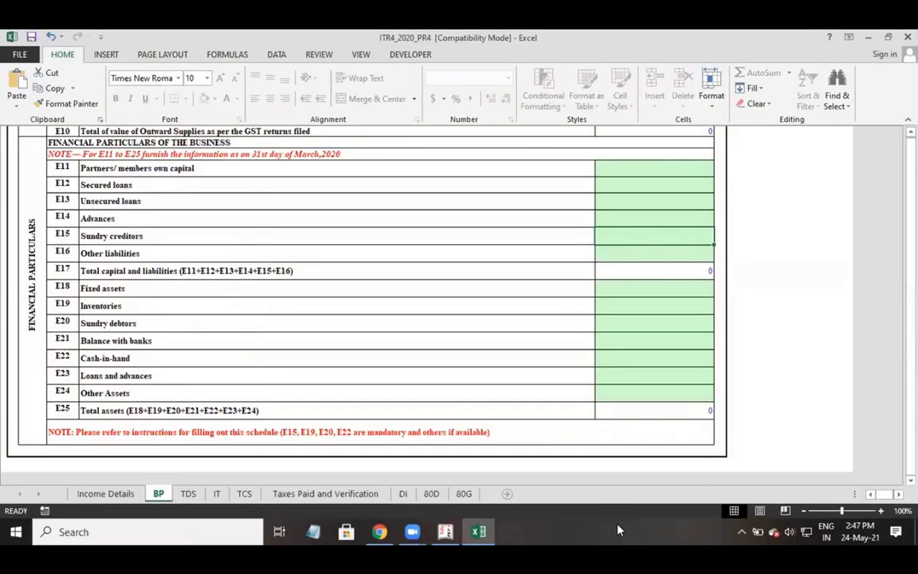
{"action": "type", "text": "512668"}
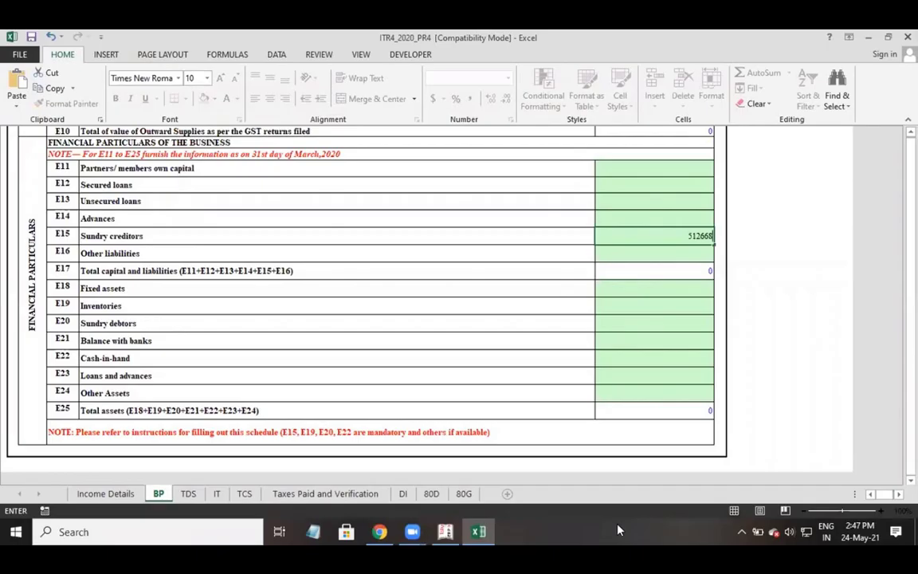
{"action": "key", "text": "Return"}
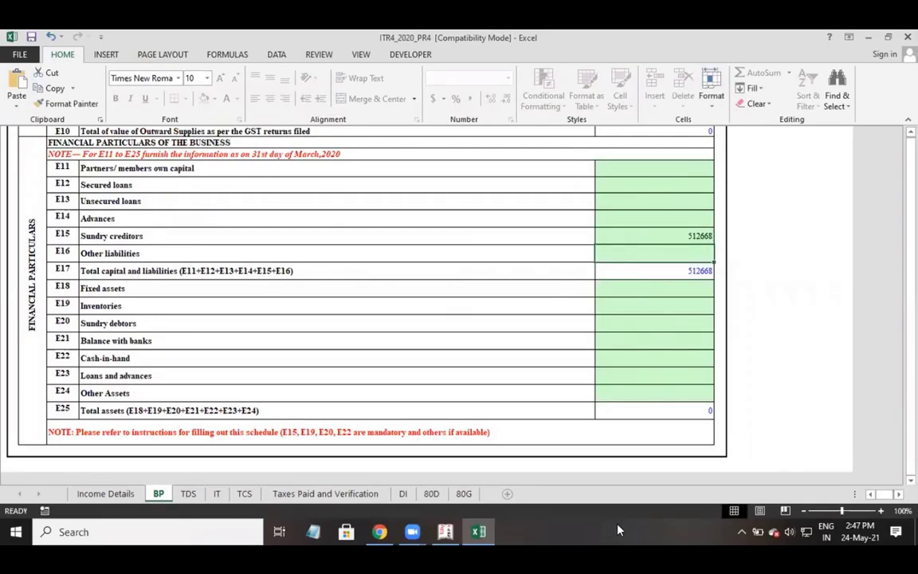
{"action": "key", "text": "Down"}
{"action": "key", "text": "Down"}
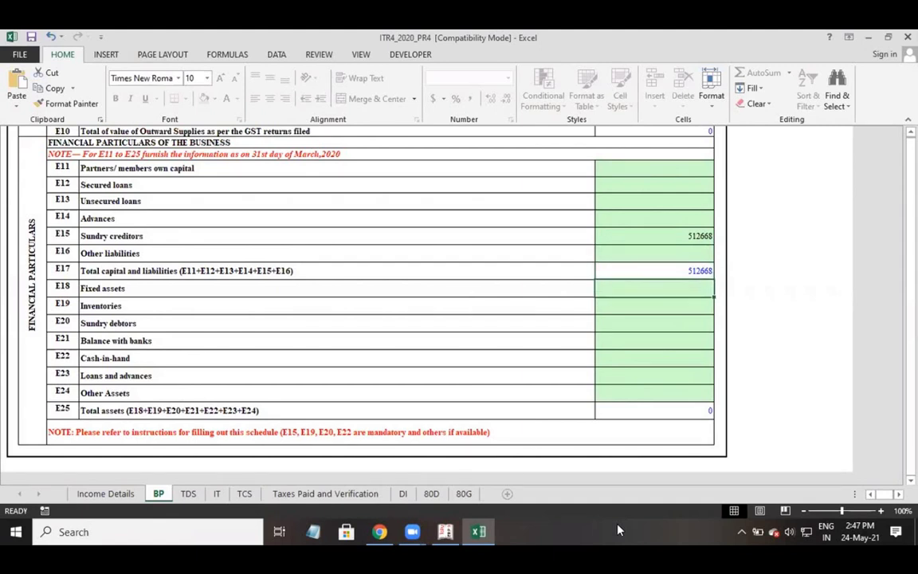
With E20 selected, check Tally's group-wise outstandings for Sundry Debtors, which turn out empty.
{"action": "key", "text": "Down"}
{"action": "key", "text": "Down"}
{"action": "key", "text": "alt+Tab"}
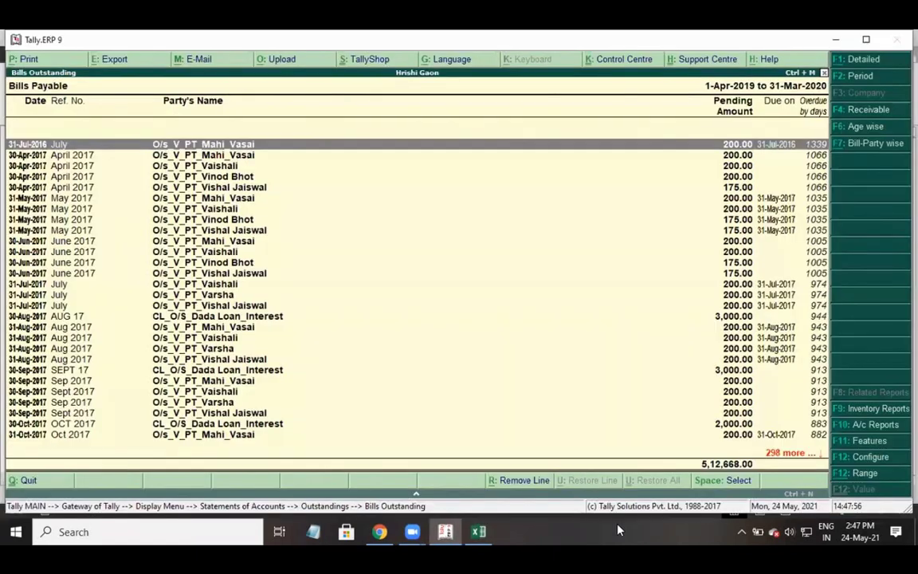
{"action": "key", "text": "Escape"}
{"action": "key", "text": "Escape"}
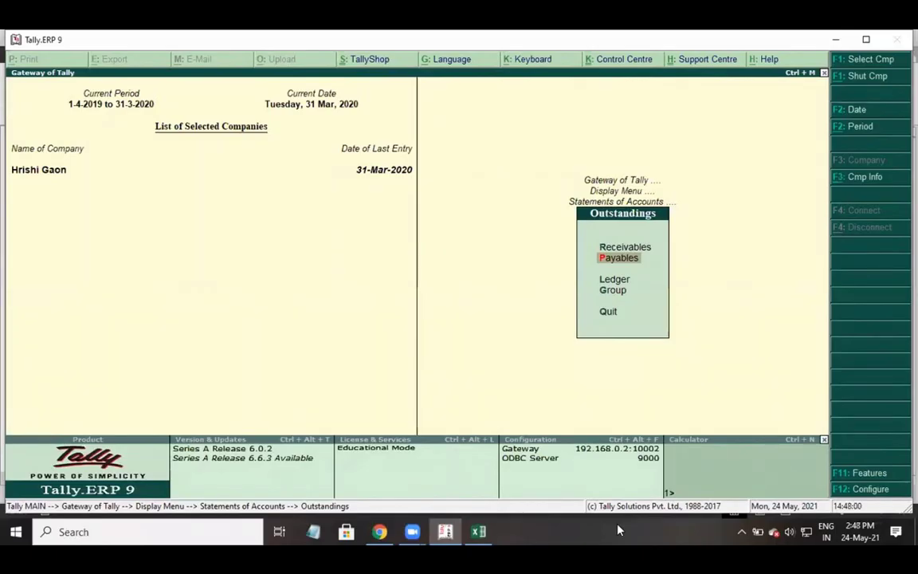
{"action": "key", "text": "Down"}
{"action": "key", "text": "Down"}
{"action": "key", "text": "Return"}
{"action": "type", "text": "S"}
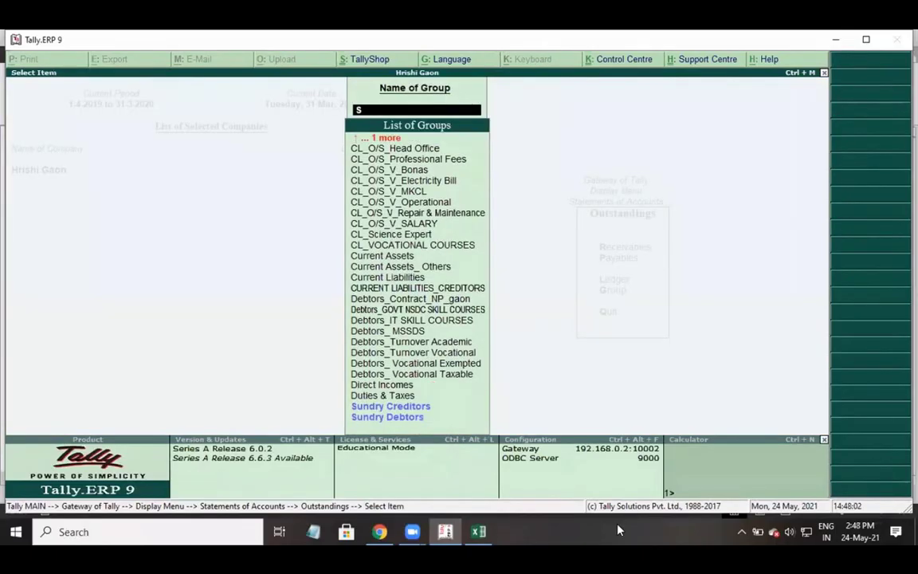
{"action": "key", "text": "Down"}
{"action": "key", "text": "Down"}
{"action": "key", "text": "Return"}
{"action": "key", "text": "Escape"}
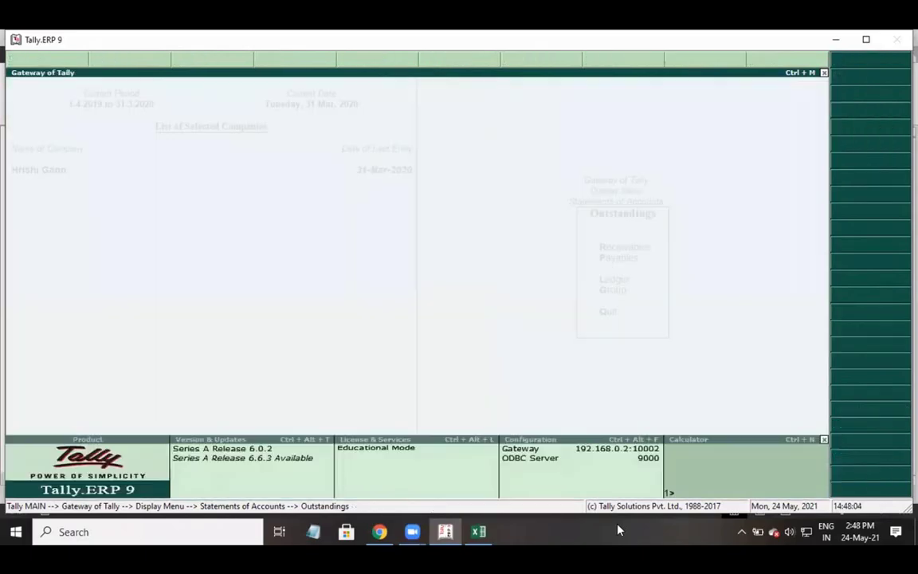
{"action": "key", "text": "Escape"}
{"action": "key", "text": "Escape"}
Open Tally's Bills Receivable showing a 37,033.67 total and return to Excel.
{"action": "key", "text": "Up"}
{"action": "key", "text": "Up"}
{"action": "key", "text": "Up"}
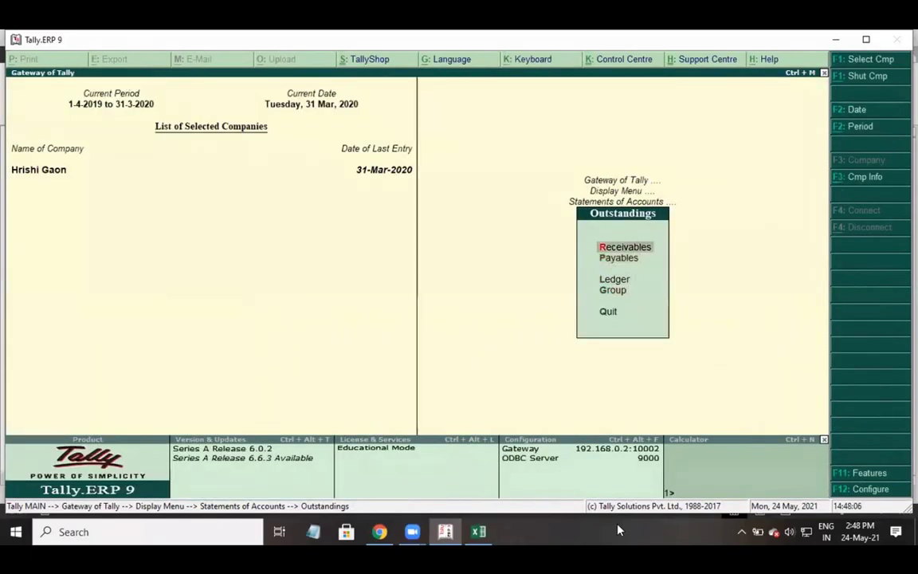
{"action": "key", "text": "Return"}
{"action": "key", "text": "Return"}
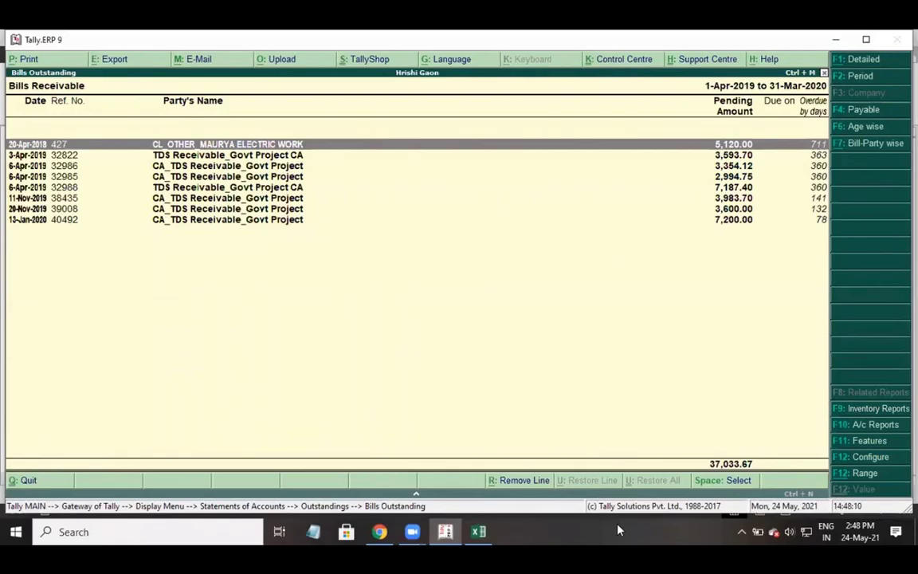
{"action": "key", "text": "alt+Tab"}
Enter 37034 as Sundry debtors in E20.
{"action": "type", "text": "37034"}
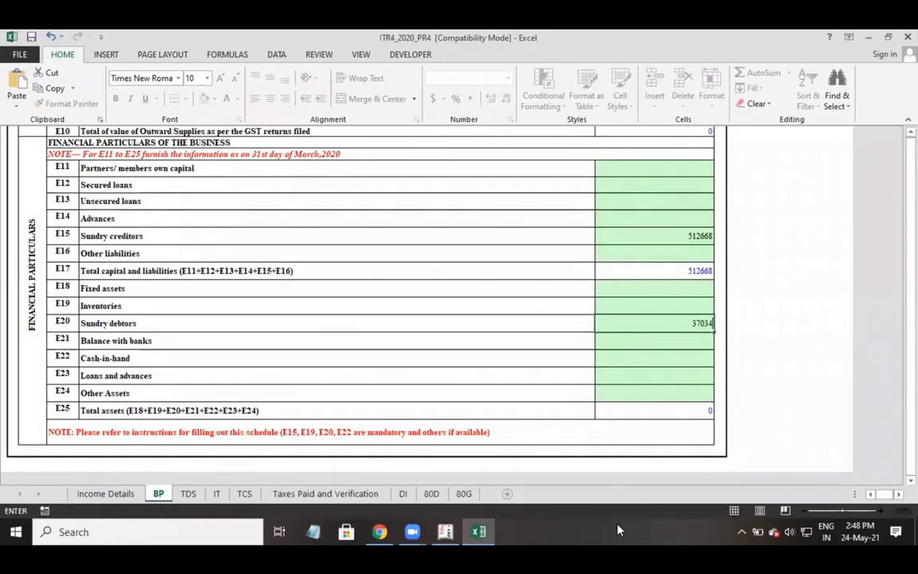
{"action": "key", "text": "Return"}
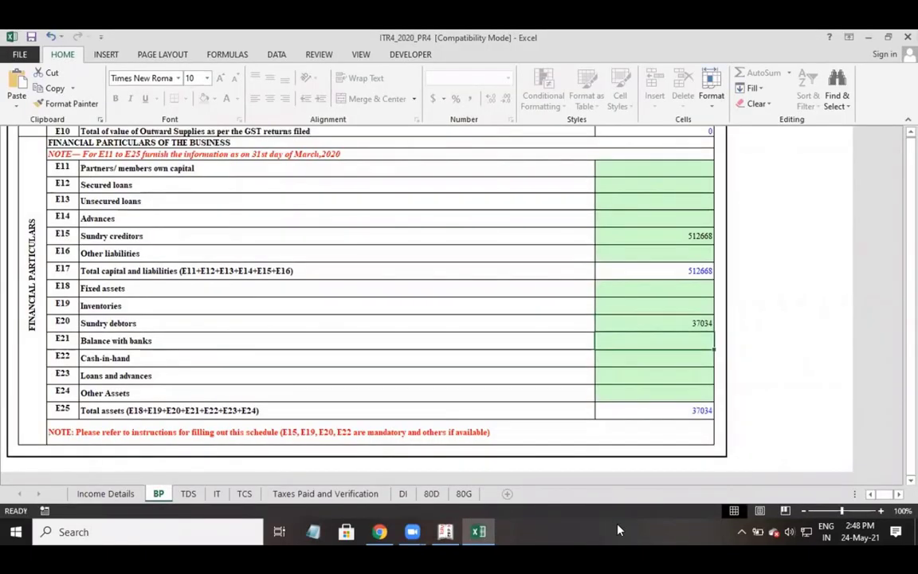
{"action": "key", "text": "alt"}
{"action": "key", "text": "alt"}
Enter 0 for Inventories in E19, recheck Tally's Bills Receivable, and select Cash-in-hand E22.
{"action": "left_click", "coordinate": [670, 310]}
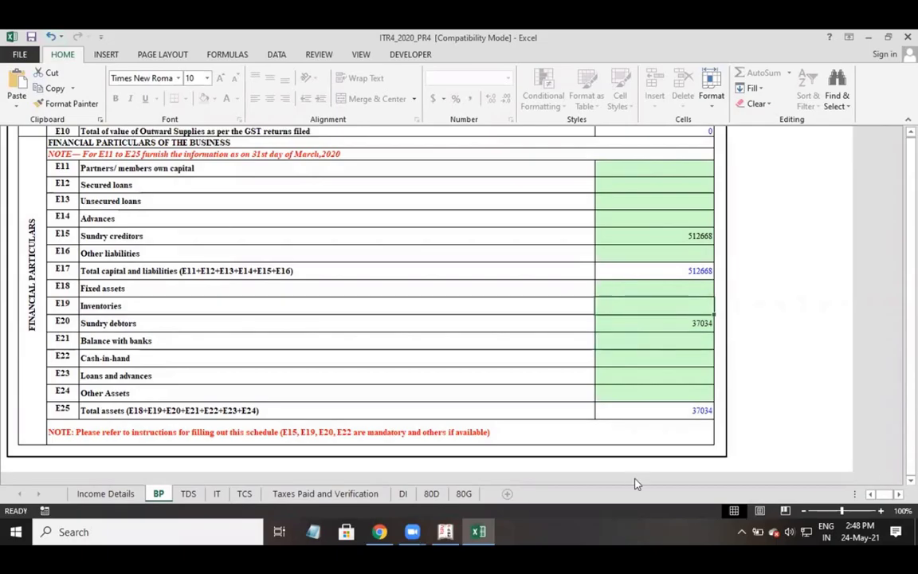
{"action": "type", "text": "0"}
{"action": "key", "text": "Return"}
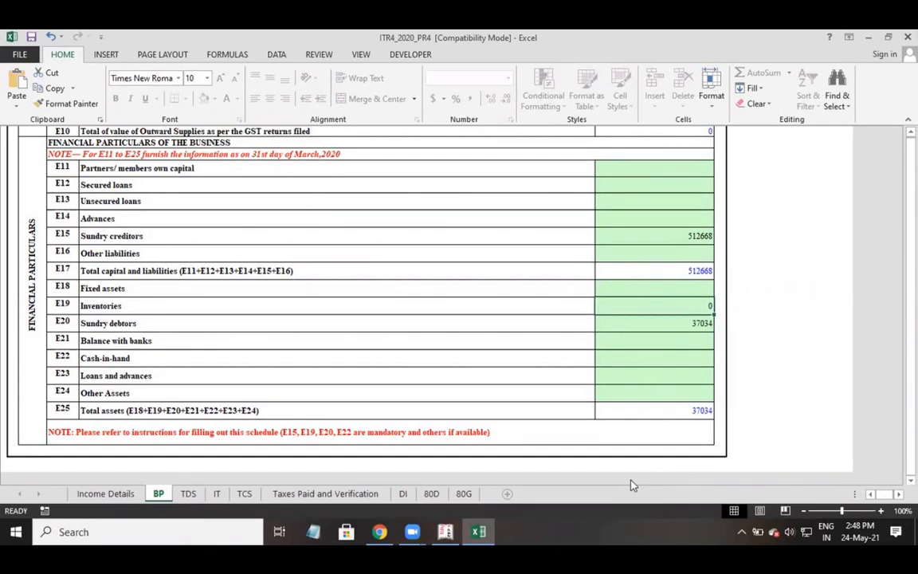
{"action": "key", "text": "alt+Tab"}
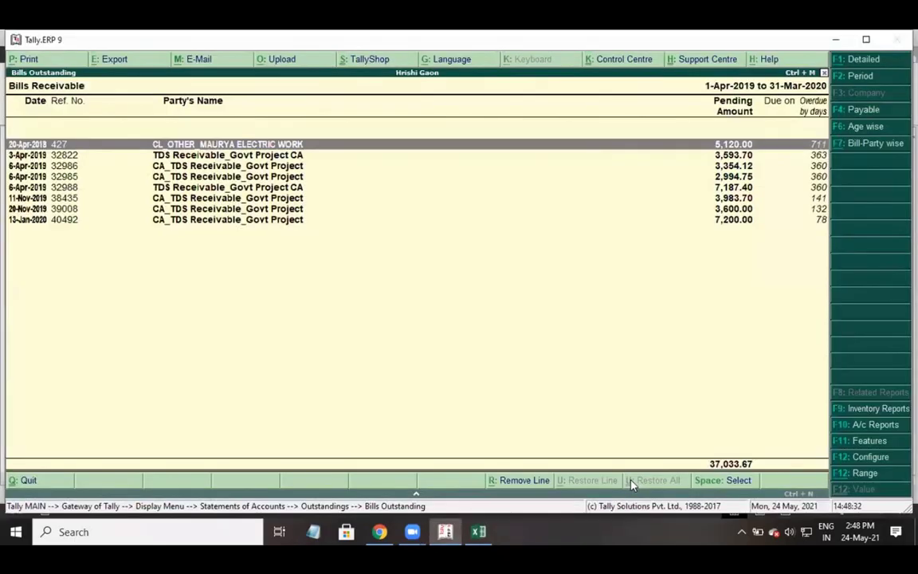
{"action": "key", "text": "alt+Tab"}
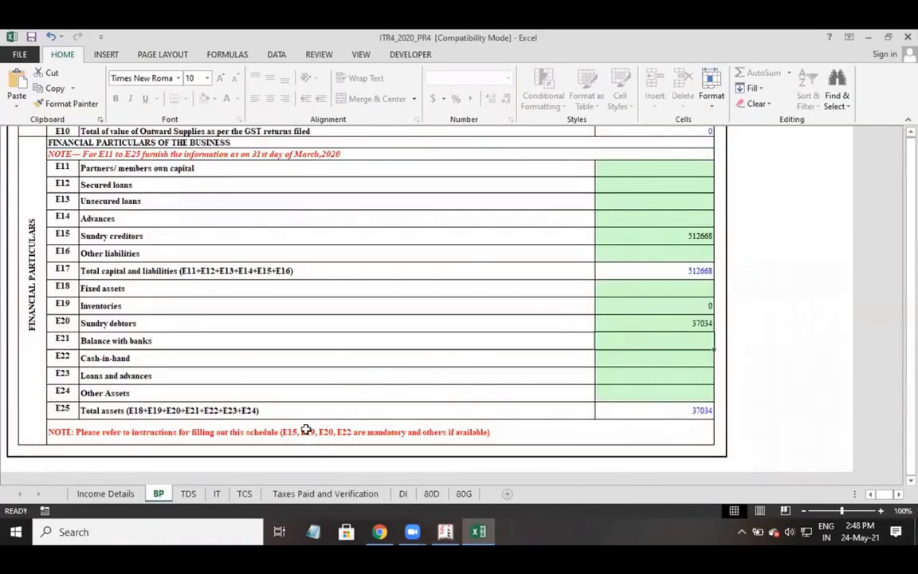
{"action": "left_click", "coordinate": [637, 356]}
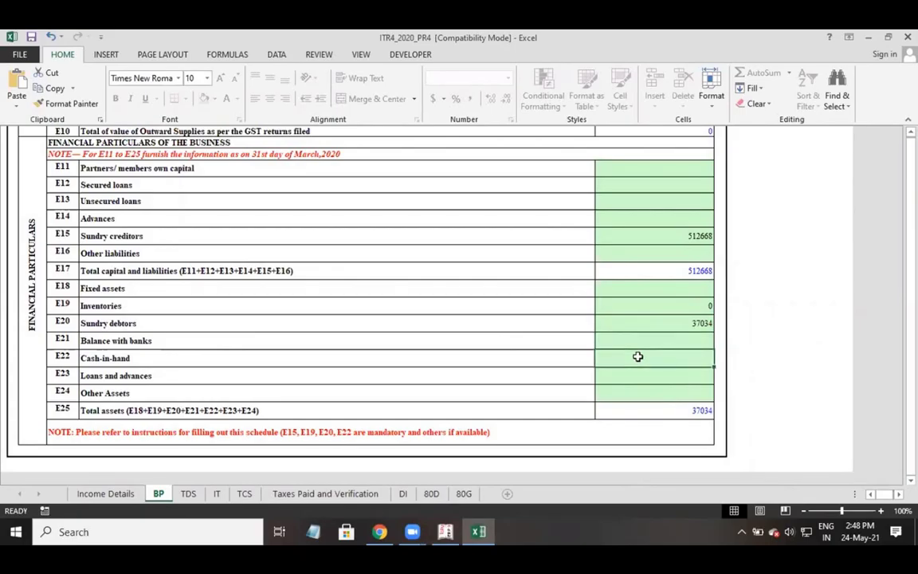
Read cash-in-hand of 2,031 from Tally's Cash/Bank Summary and enter 2031 in E22.
{"action": "key", "text": "alt+Tab"}
{"action": "key", "text": "Escape"}
{"action": "key", "text": "Escape"}
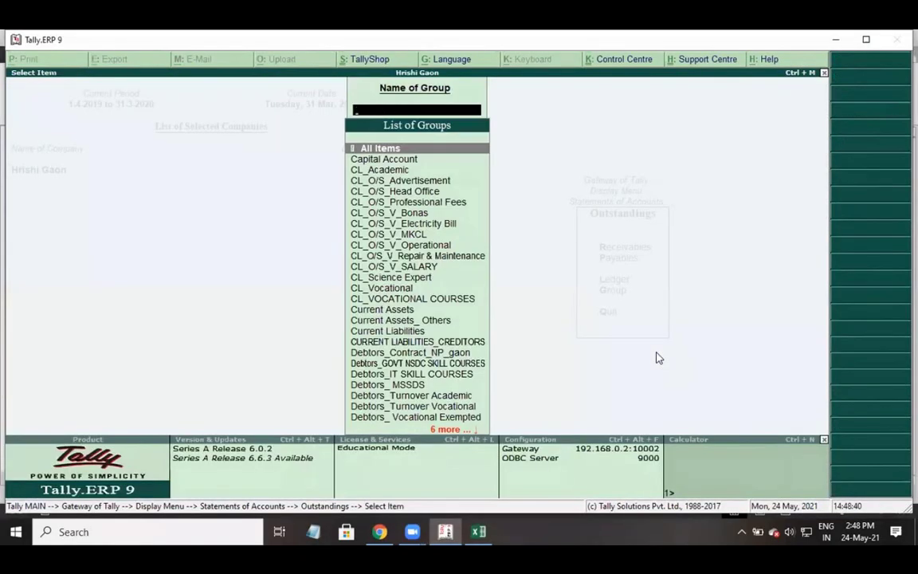
{"action": "key", "text": "Escape"}
{"action": "key", "text": "Escape"}
{"action": "key", "text": "a"}
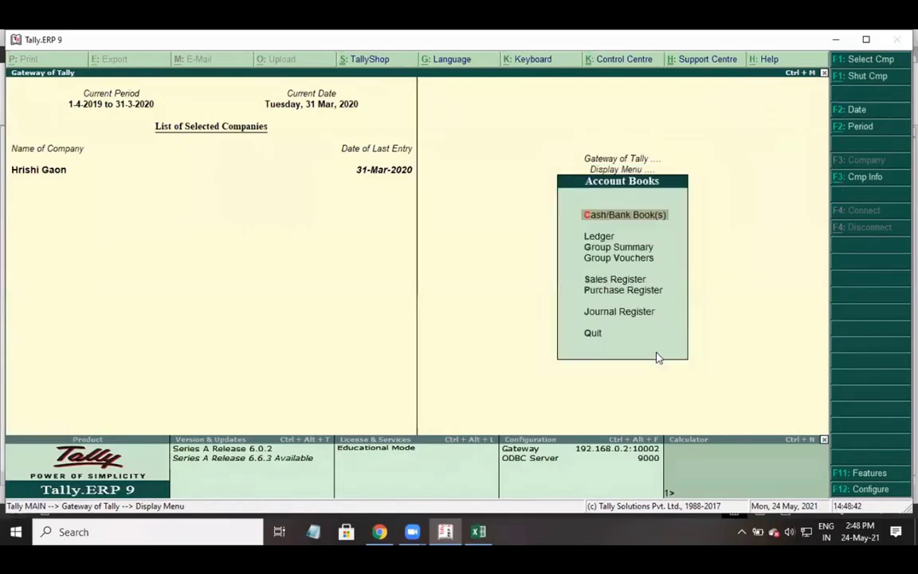
{"action": "key", "text": "Return"}
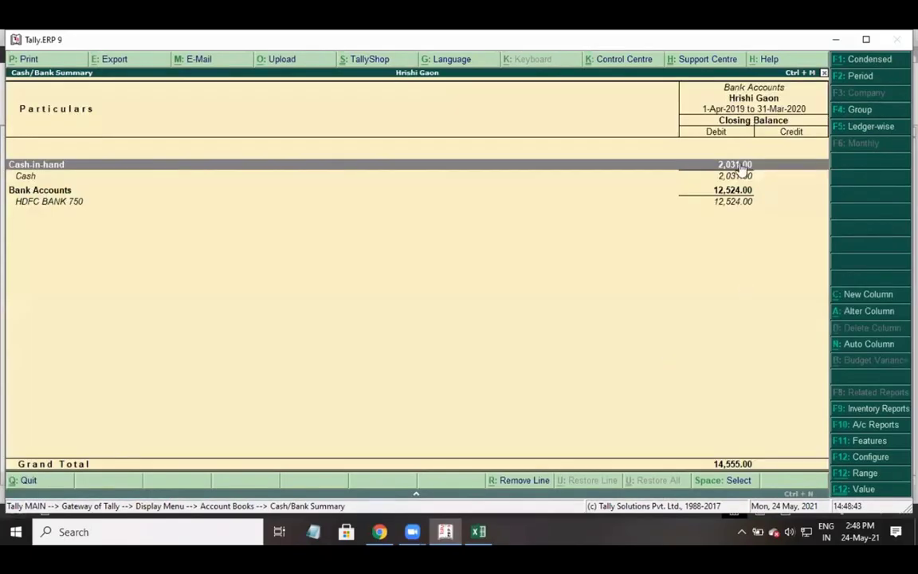
{"action": "key", "text": "alt+Tab"}
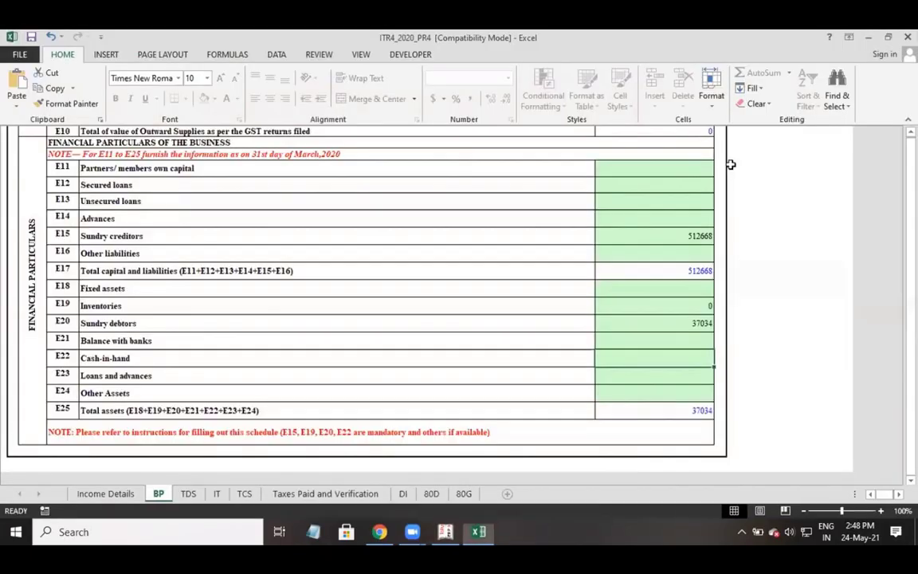
{"action": "type", "text": "2031"}
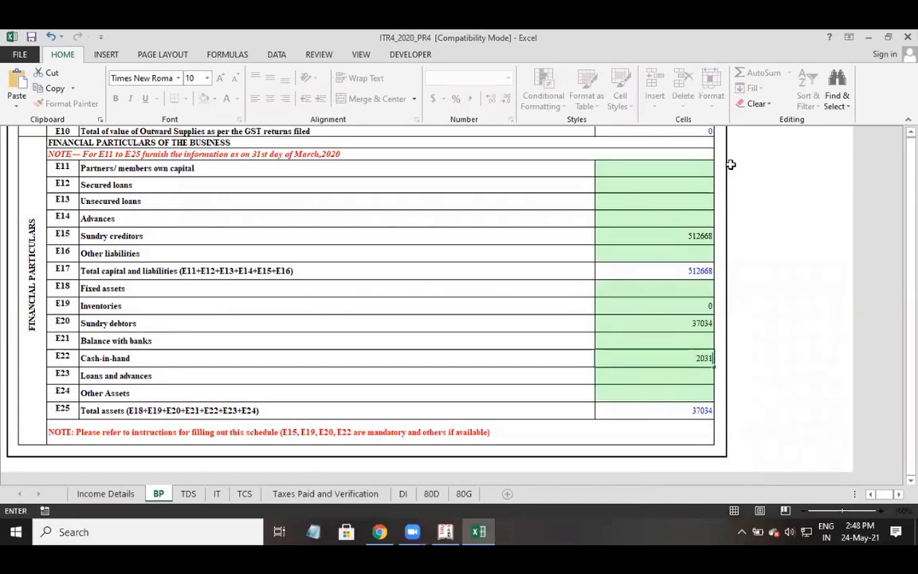
{"action": "key", "text": "Return"}
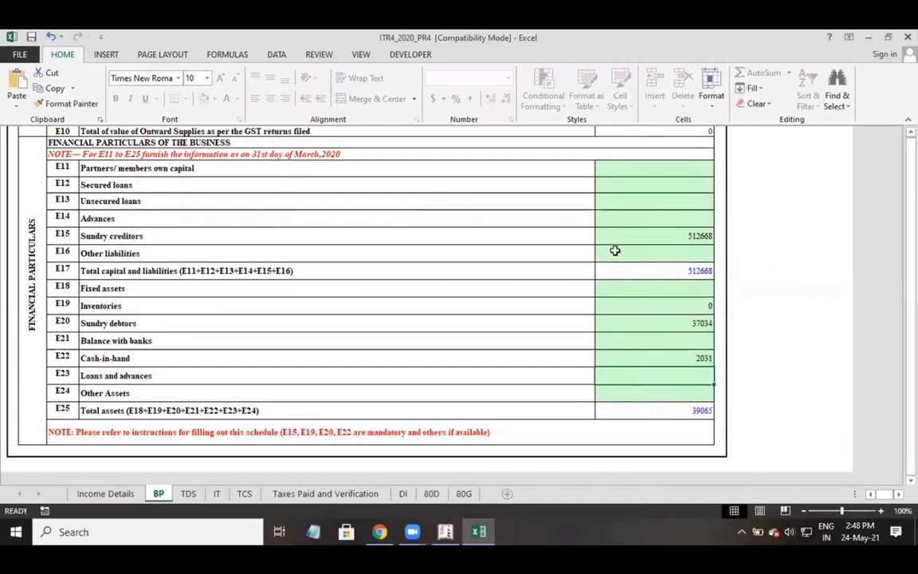
{"action": "scroll", "coordinate": [573, 377], "scroll_direction": "up", "scroll_amount": 10}
Run Validate at the top of the BP sheet and dismiss the 'Sheet BP is Ok' alert.
{"action": "scroll", "coordinate": [573, 380], "scroll_direction": "up", "scroll_amount": 8}
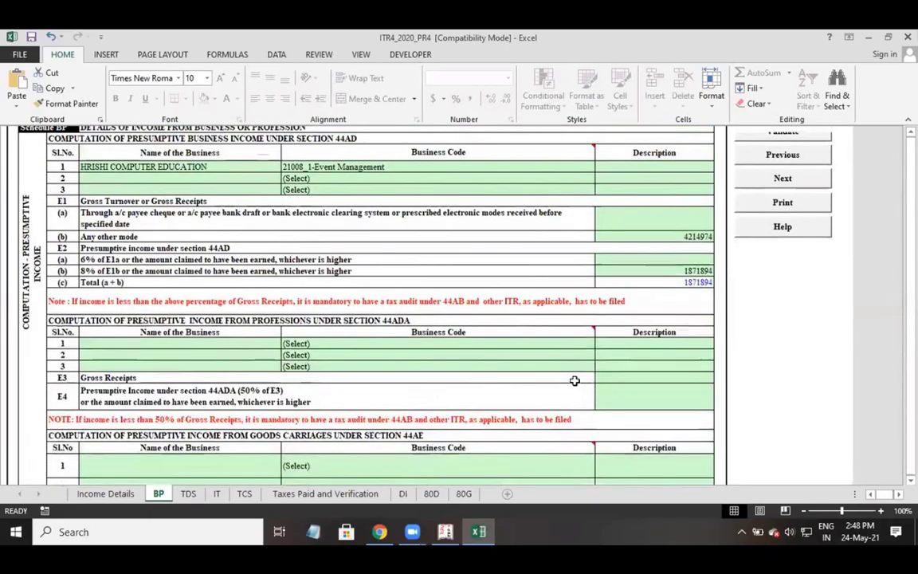
{"action": "left_click", "coordinate": [785, 157]}
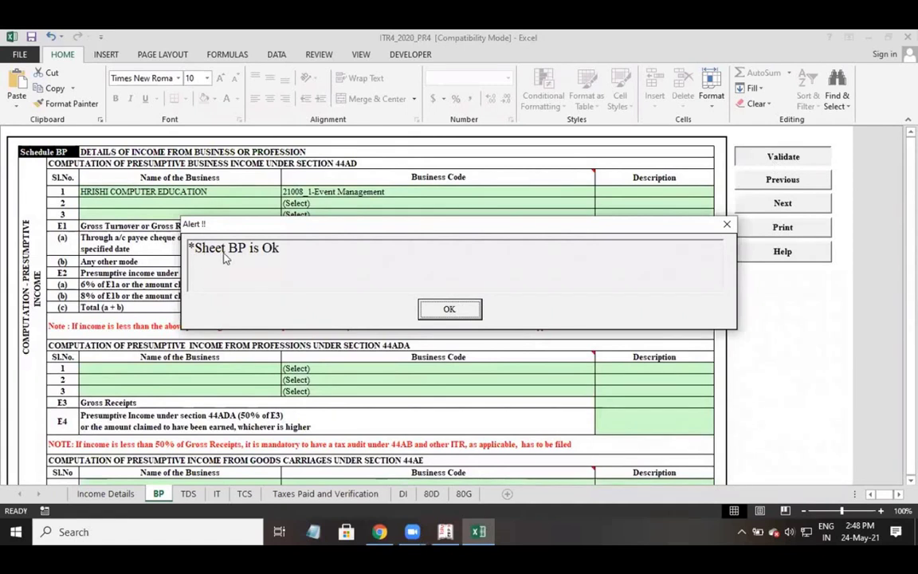
{"action": "left_click", "coordinate": [443, 309]}
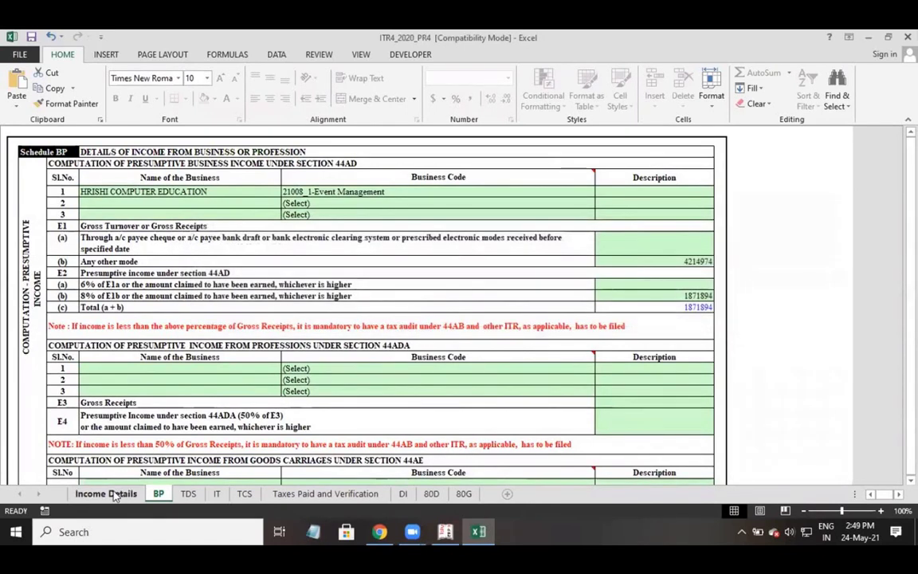
On Income Details, set Type of House Property to Self Occupied, greying out the rent and local-tax rows.
{"action": "left_click", "coordinate": [115, 494]}
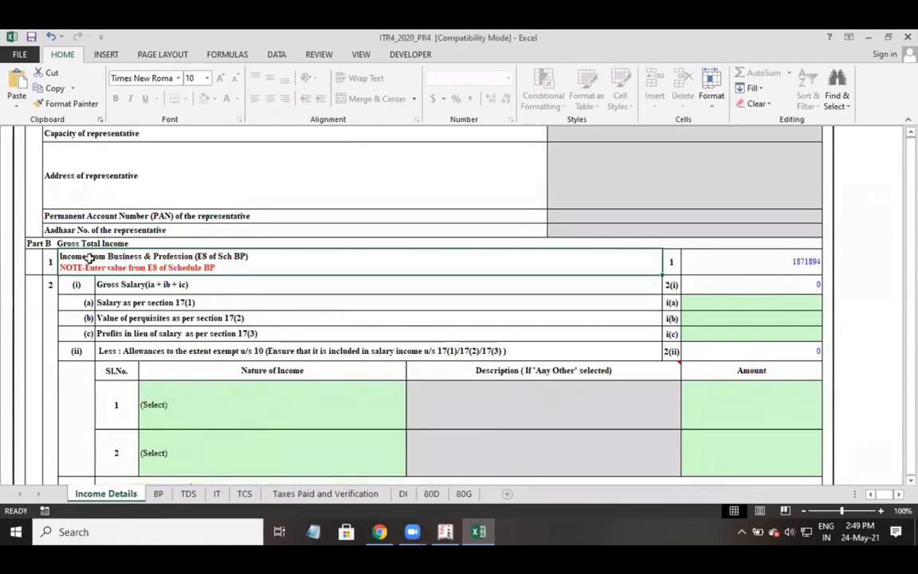
{"action": "left_click", "coordinate": [762, 261]}
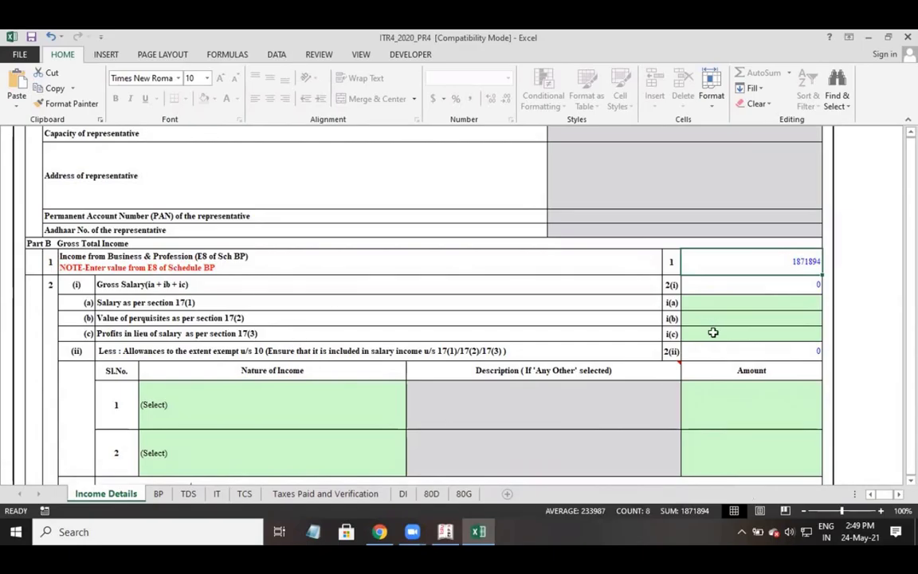
{"action": "scroll", "coordinate": [713, 333], "scroll_direction": "down", "scroll_amount": 3}
{"action": "scroll", "coordinate": [713, 333], "scroll_direction": "down", "scroll_amount": 3}
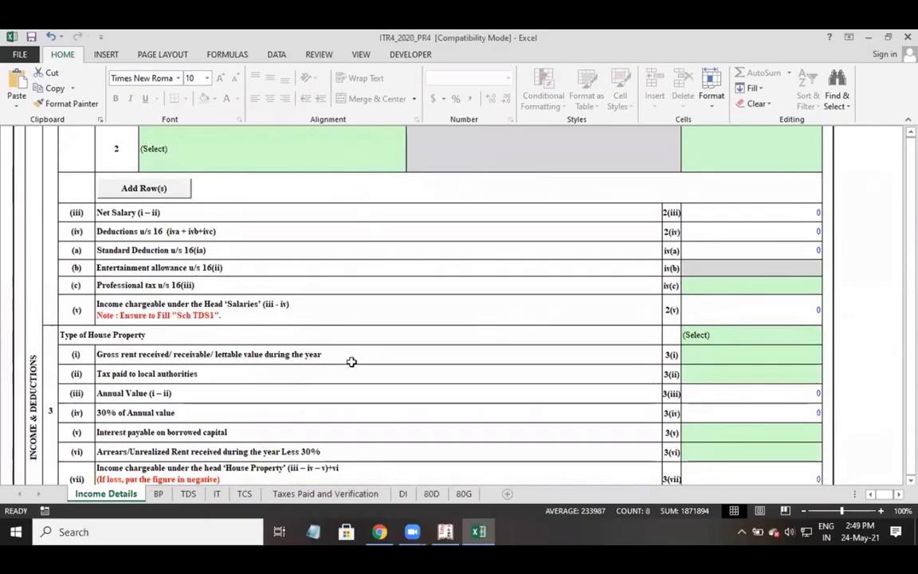
{"action": "scroll", "coordinate": [351, 361], "scroll_direction": "down", "scroll_amount": 2}
{"action": "left_click", "coordinate": [735, 242]}
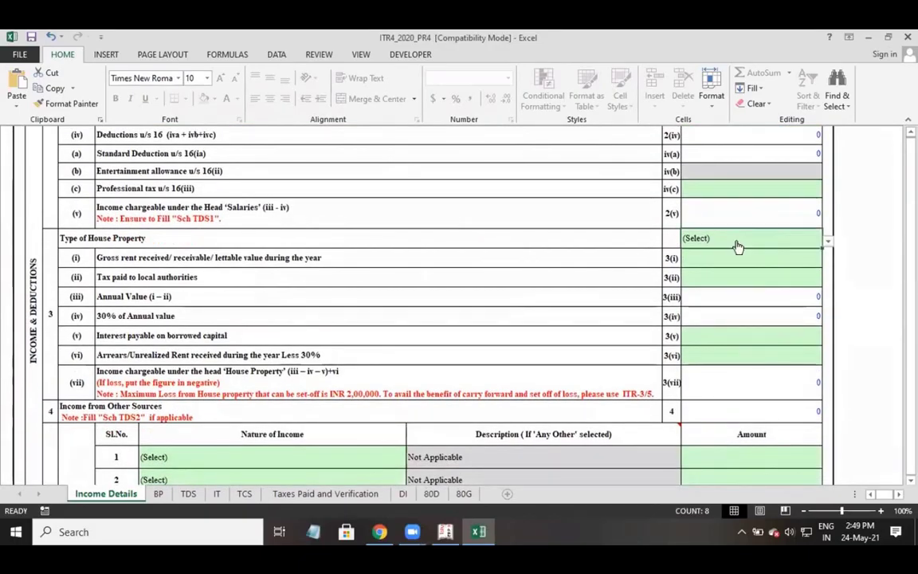
{"action": "left_click", "coordinate": [826, 243]}
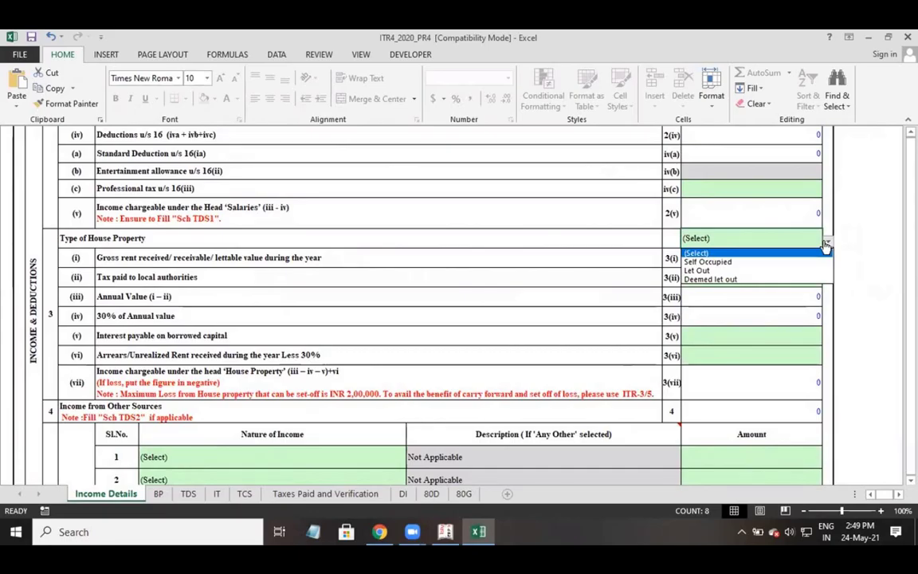
{"action": "left_click", "coordinate": [738, 262]}
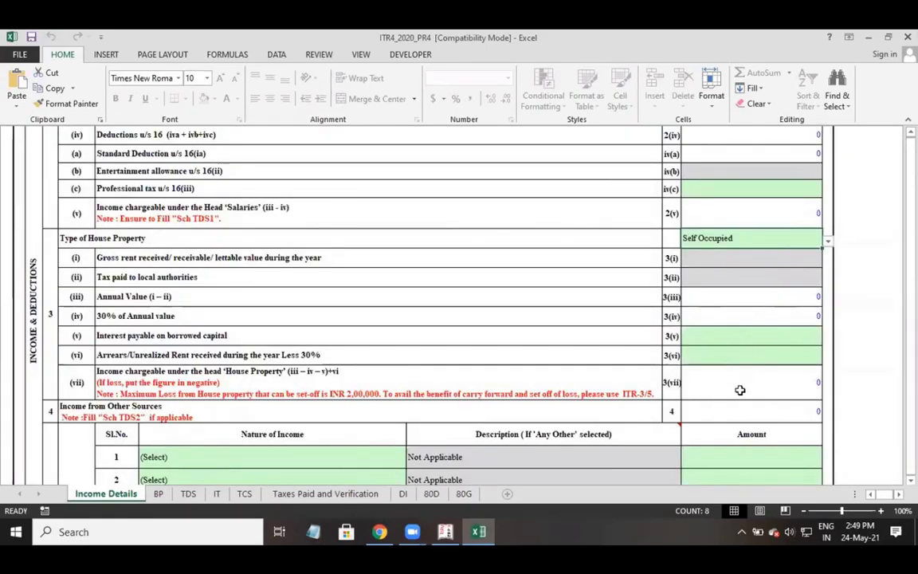
{"action": "scroll", "coordinate": [739, 390], "scroll_direction": "down", "scroll_amount": 1}
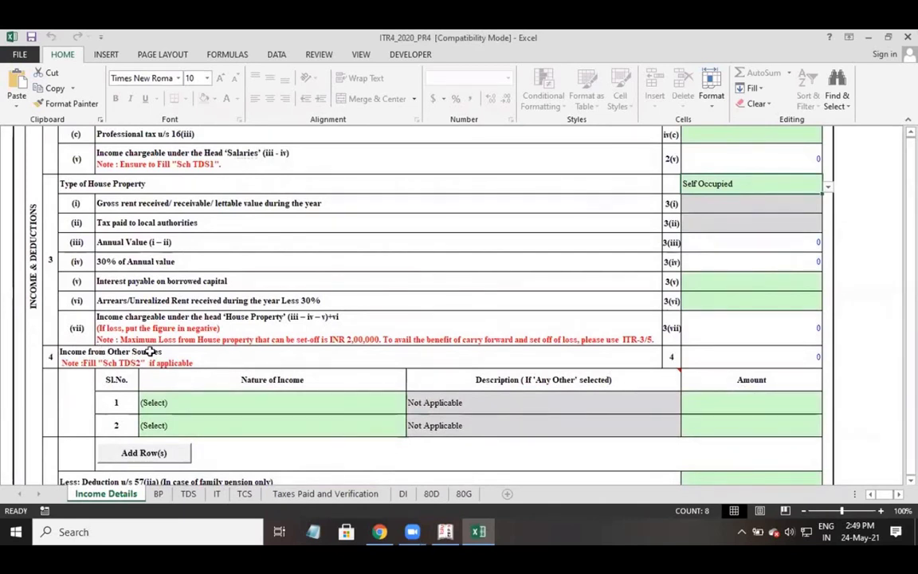
Set row 1's Nature of Income to Interest from Savings Account.
{"action": "left_click", "coordinate": [347, 411]}
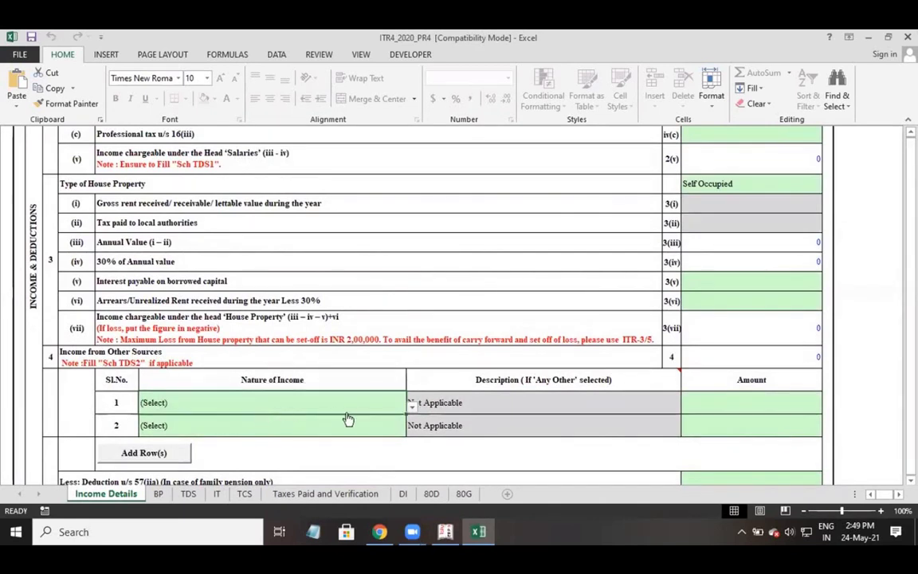
{"action": "left_click", "coordinate": [412, 407]}
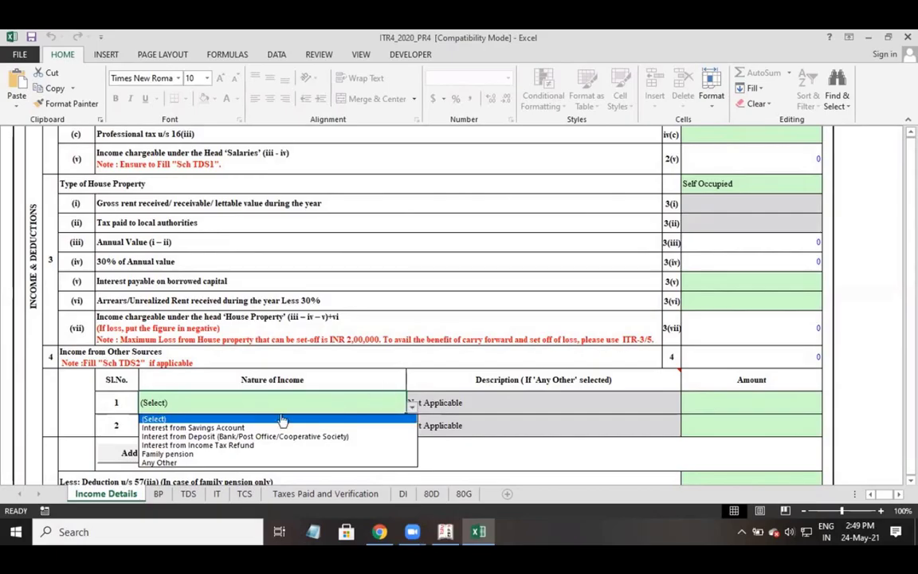
{"action": "left_click", "coordinate": [231, 427]}
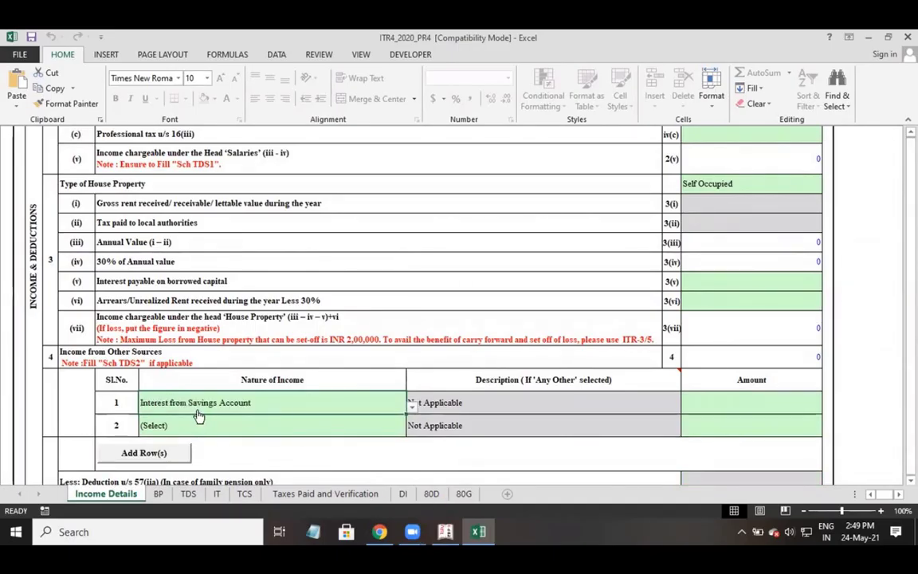
Check the HDFC BANK 750 ledger's monthly summary in Tally.
{"action": "key", "text": "alt+Tab"}
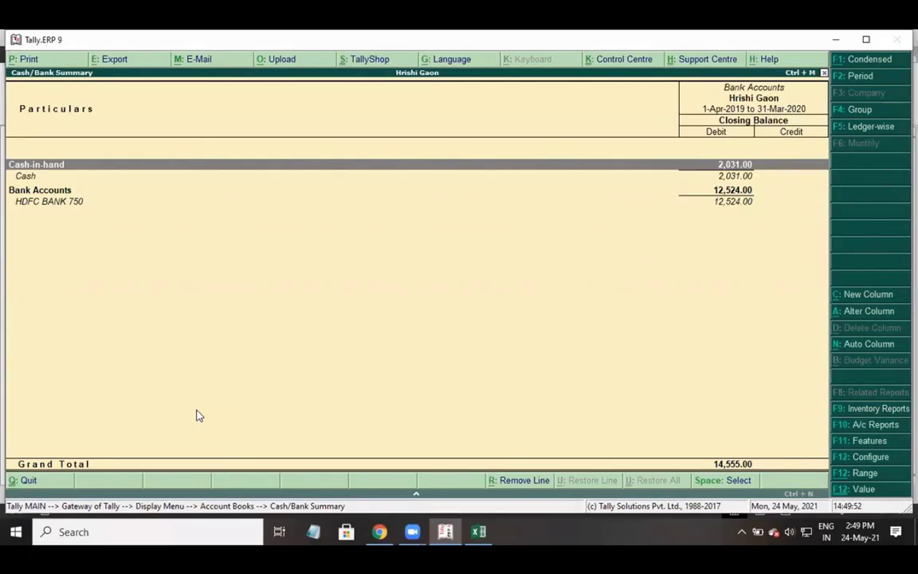
{"action": "key", "text": "Down"}
{"action": "key", "text": "Down"}
{"action": "key", "text": "Down"}
{"action": "key", "text": "Up"}
{"action": "key", "text": "Up"}
{"action": "key", "text": "Up"}
{"action": "key", "text": "Down"}
{"action": "key", "text": "Down"}
{"action": "key", "text": "Down"}
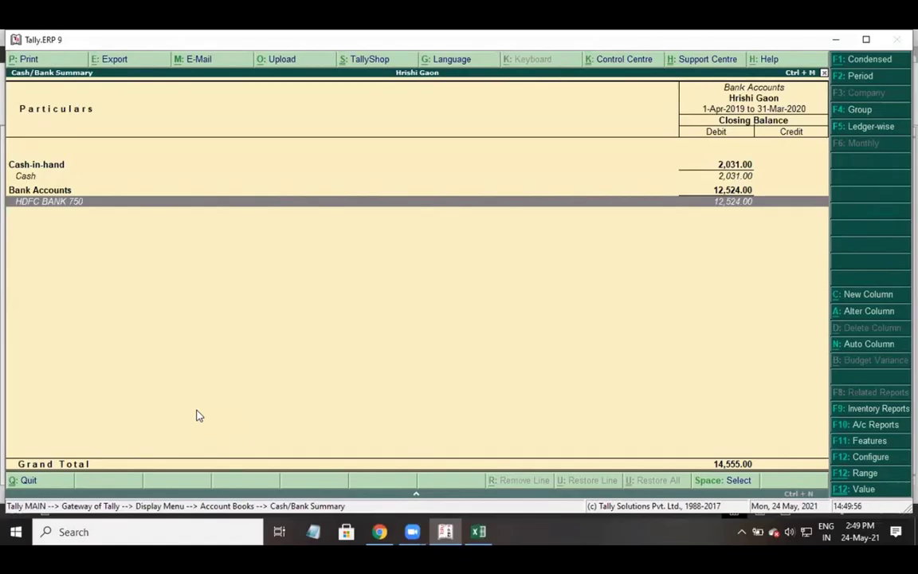
{"action": "key", "text": "Return"}
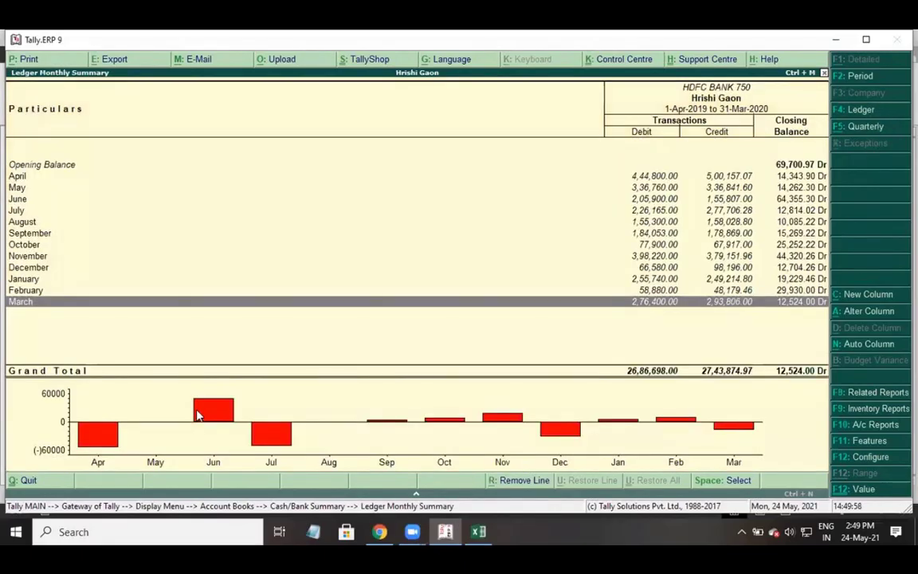
{"action": "key", "text": "Escape"}
{"action": "key", "text": "alt+Tab"}
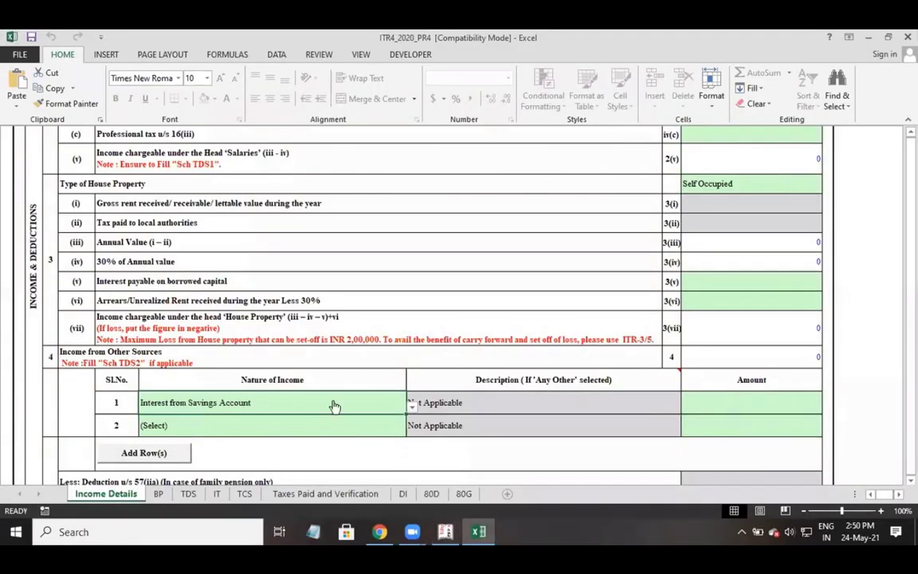
Enter 5000 as row 1's savings interest amount.
{"action": "left_click", "coordinate": [687, 404]}
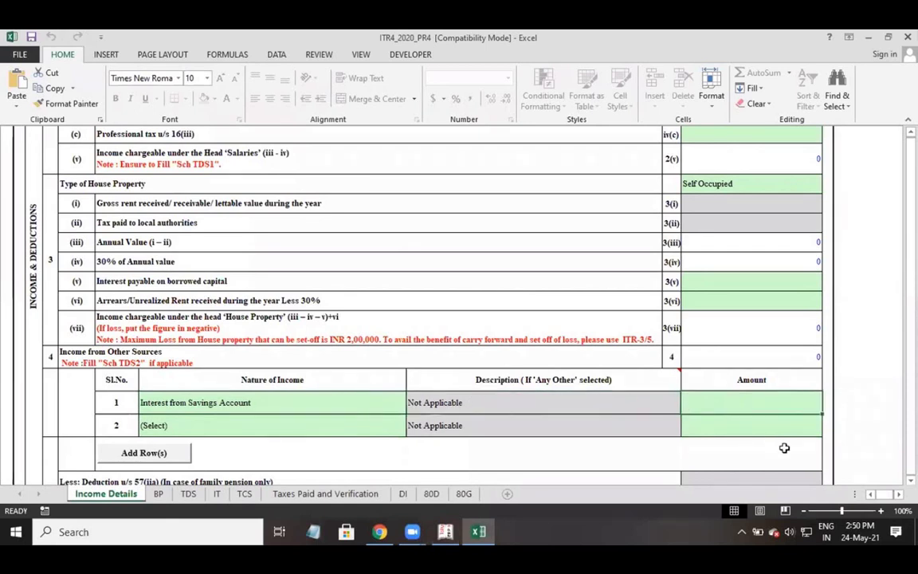
{"action": "type", "text": "5000"}
{"action": "key", "text": "Return"}
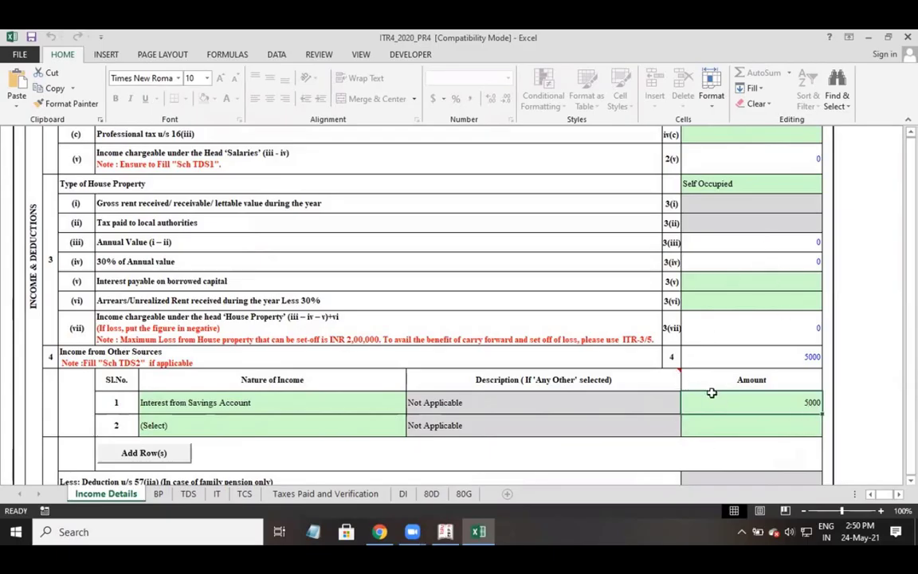
{"action": "scroll", "coordinate": [675, 404], "scroll_direction": "down", "scroll_amount": 1}
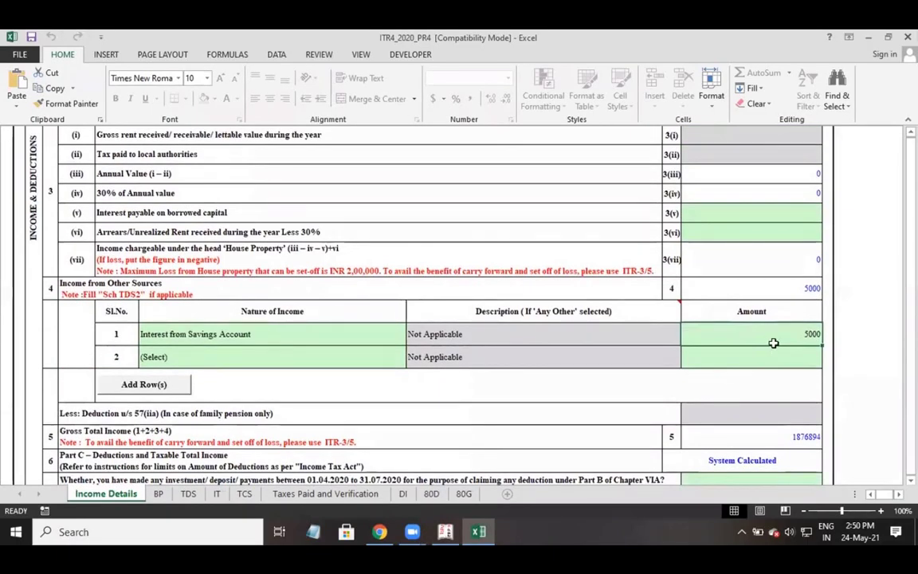
Review Gross Total Income 1876894 and Taxable Total Income 1876890.
{"action": "scroll", "coordinate": [729, 319], "scroll_direction": "down", "scroll_amount": 1}
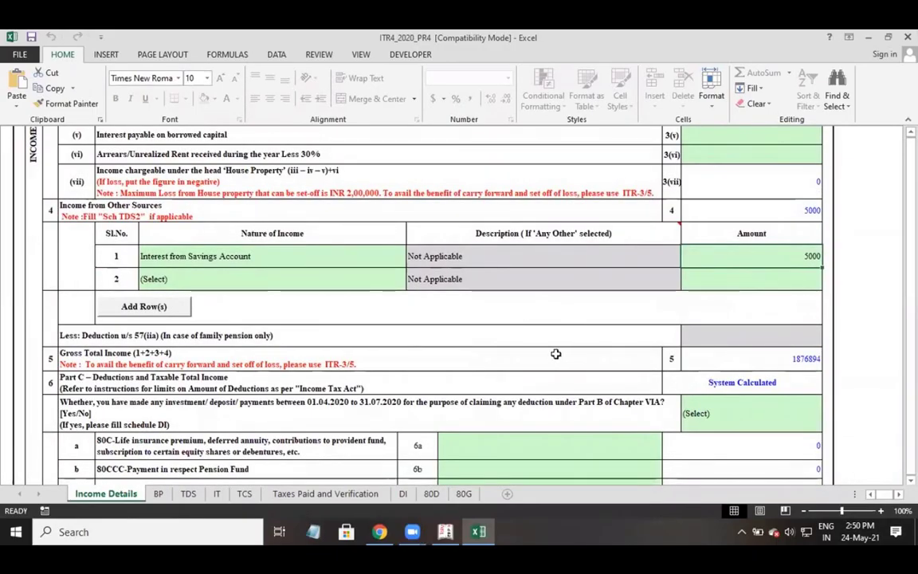
{"action": "left_click", "coordinate": [778, 368]}
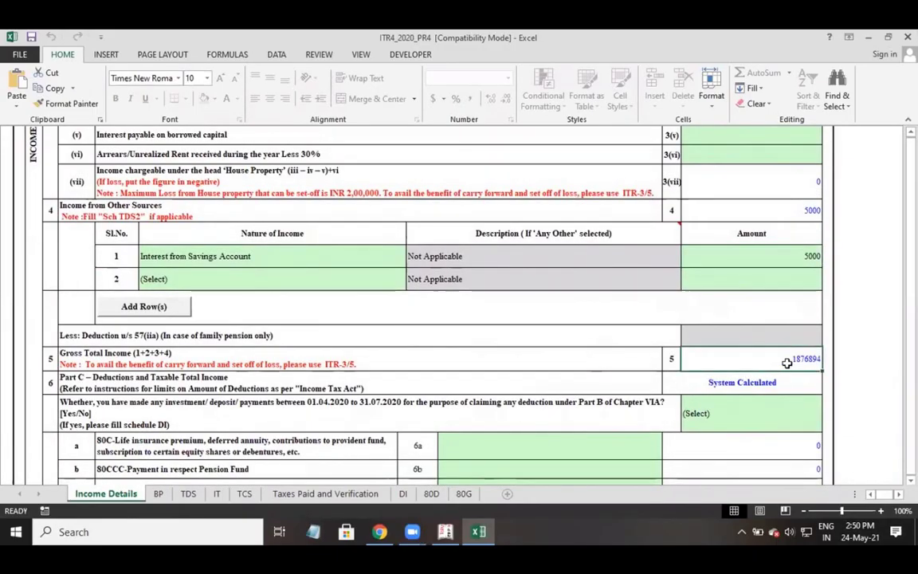
{"action": "scroll", "coordinate": [785, 367], "scroll_direction": "down", "scroll_amount": 2}
{"action": "scroll", "coordinate": [787, 364], "scroll_direction": "down", "scroll_amount": 6}
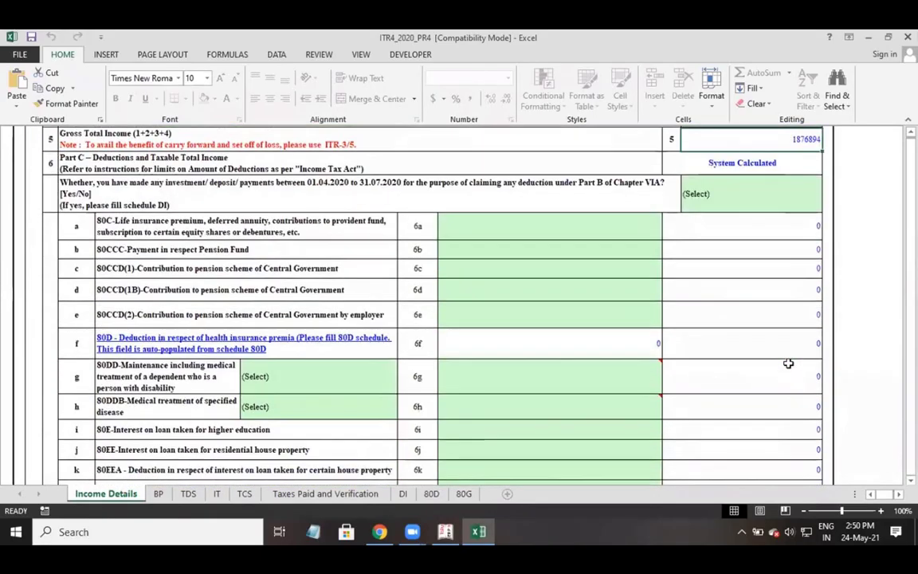
{"action": "scroll", "coordinate": [787, 363], "scroll_direction": "down", "scroll_amount": 3}
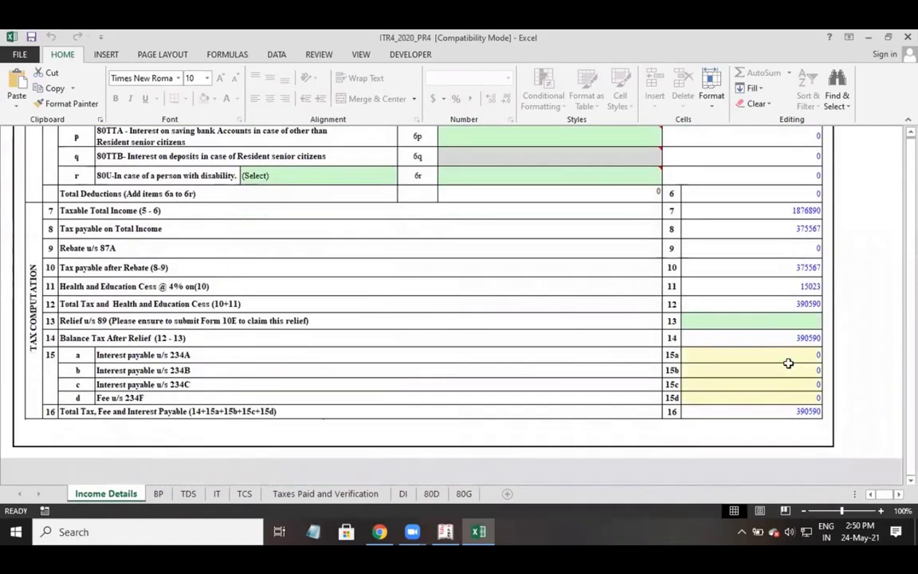
{"action": "left_click", "coordinate": [127, 209]}
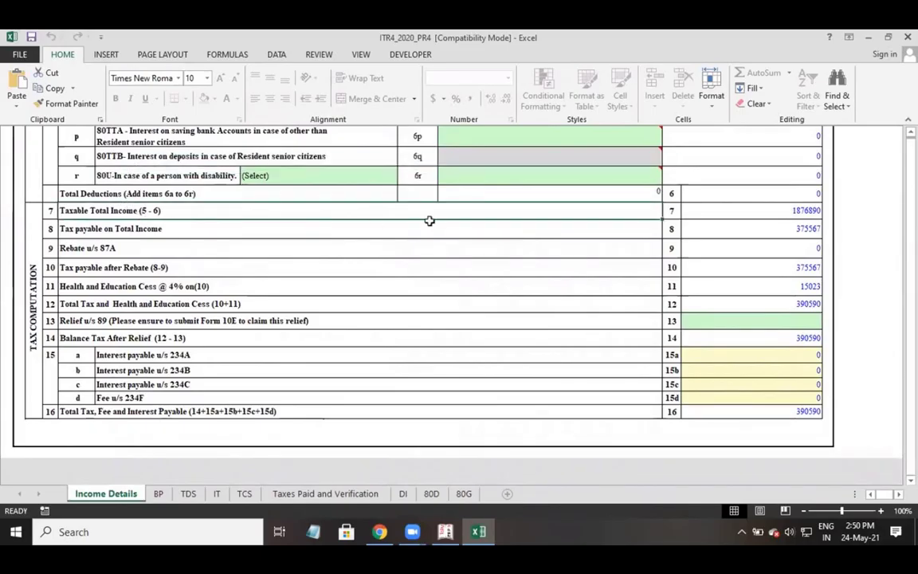
{"action": "left_click", "coordinate": [748, 211]}
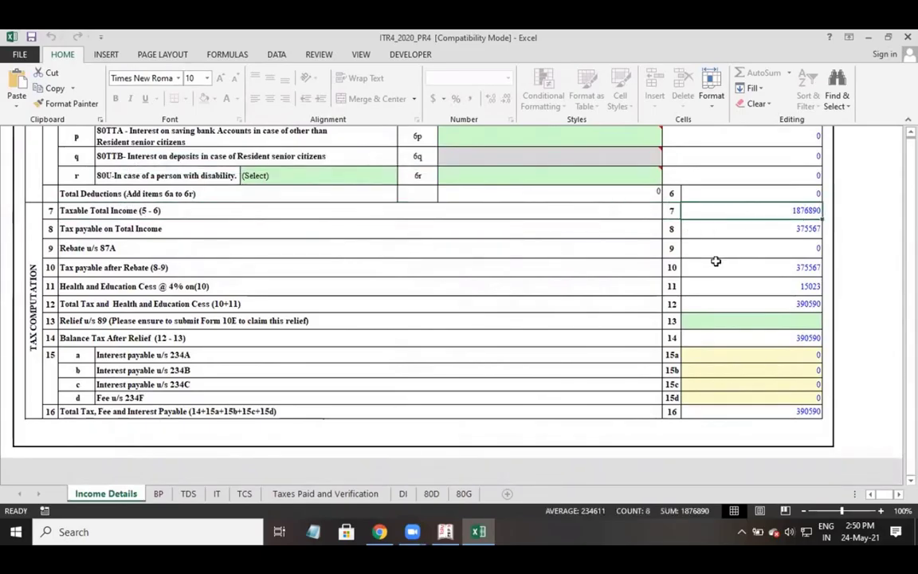
Check tax payable 375567, rebate, cess 15023 and total 390590, then open the TDS sheet.
{"action": "left_click", "coordinate": [219, 226]}
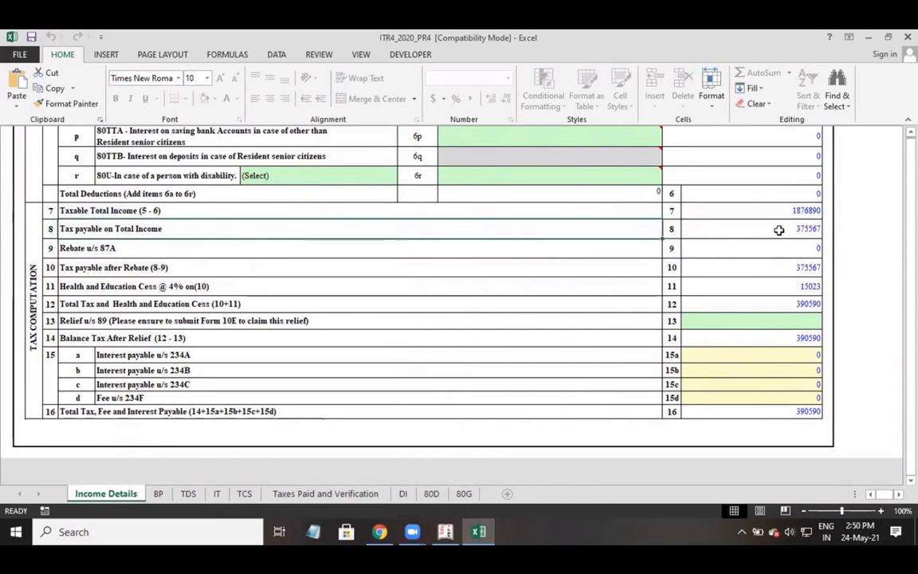
{"action": "left_click", "coordinate": [795, 228]}
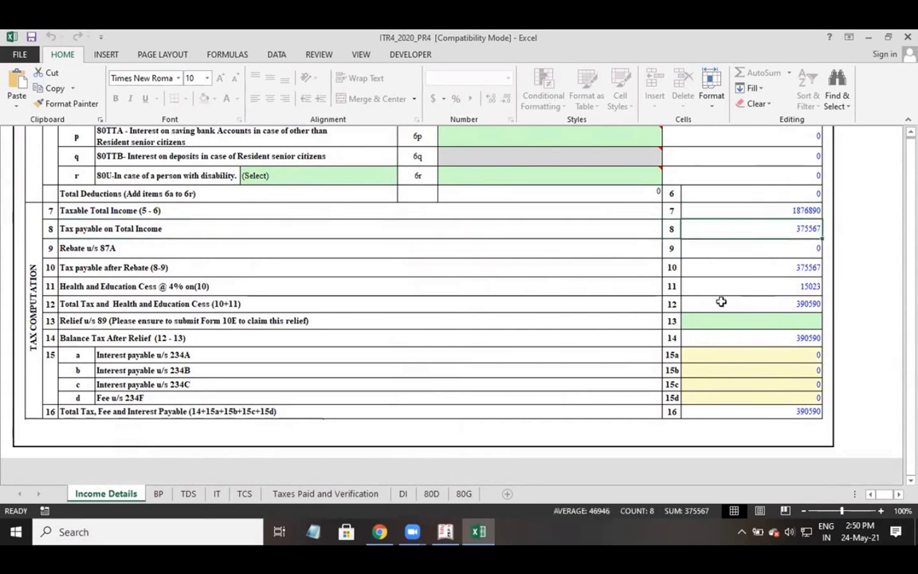
{"action": "left_click", "coordinate": [721, 251]}
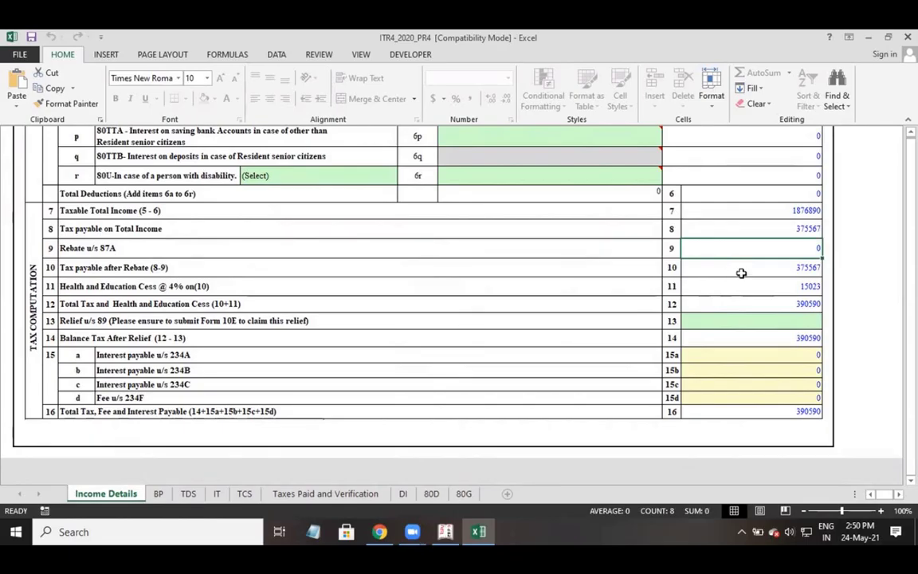
{"action": "left_click", "coordinate": [739, 271]}
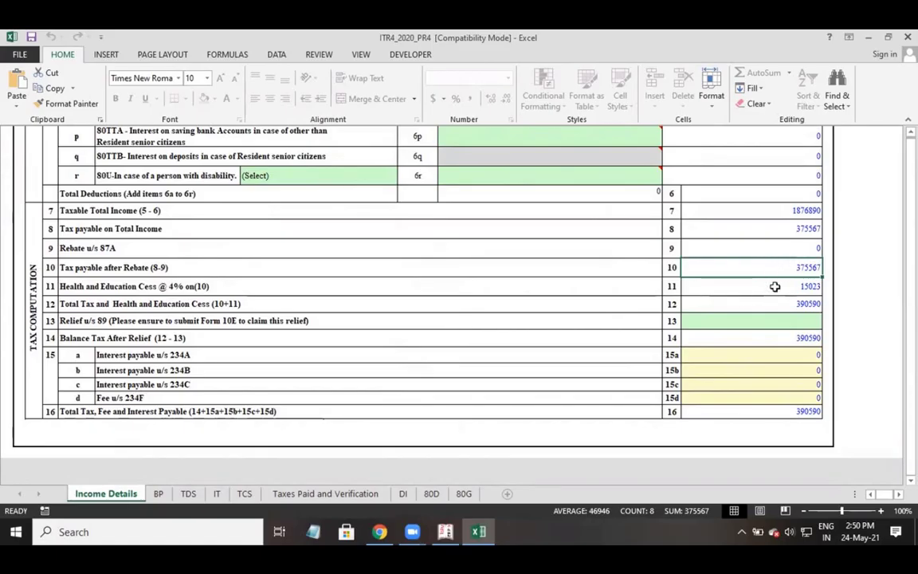
{"action": "left_click", "coordinate": [778, 284]}
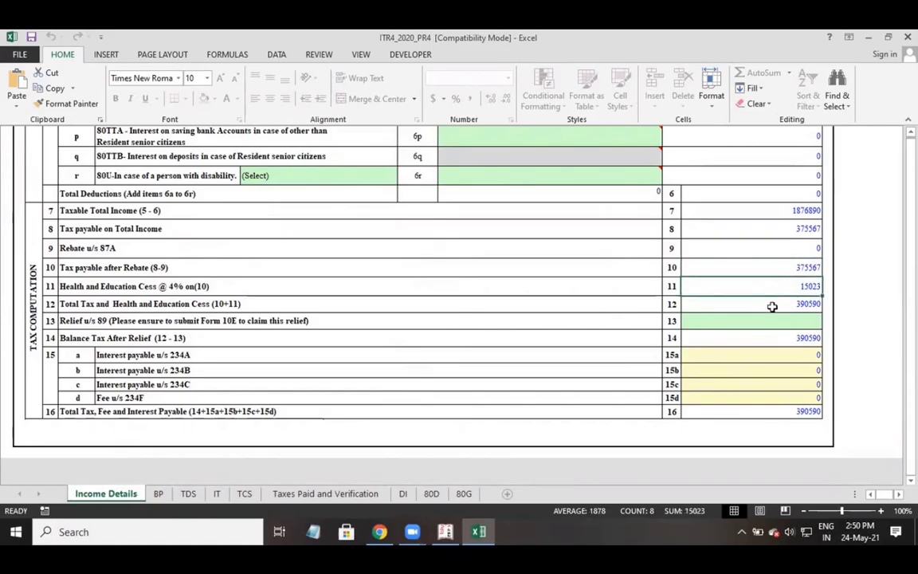
{"action": "left_click", "coordinate": [769, 307]}
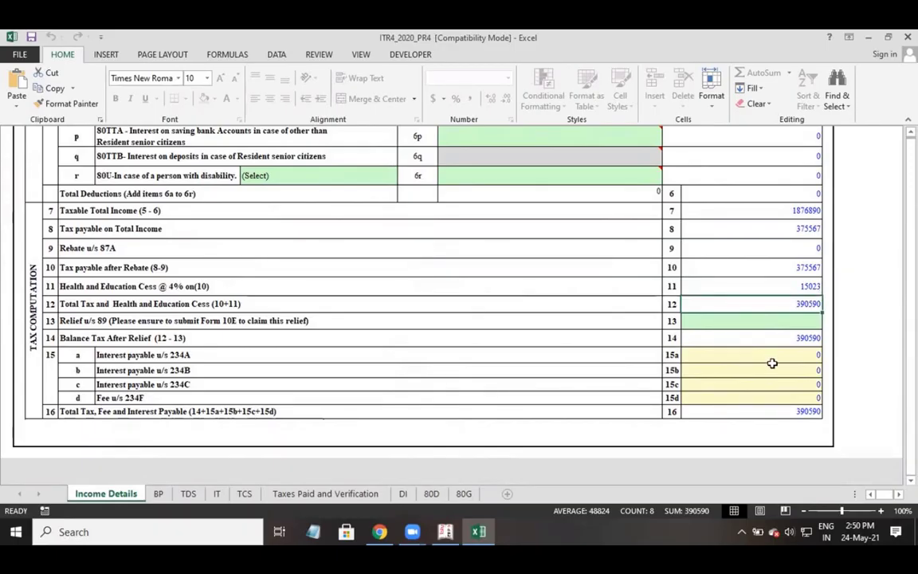
{"action": "left_click", "coordinate": [753, 411]}
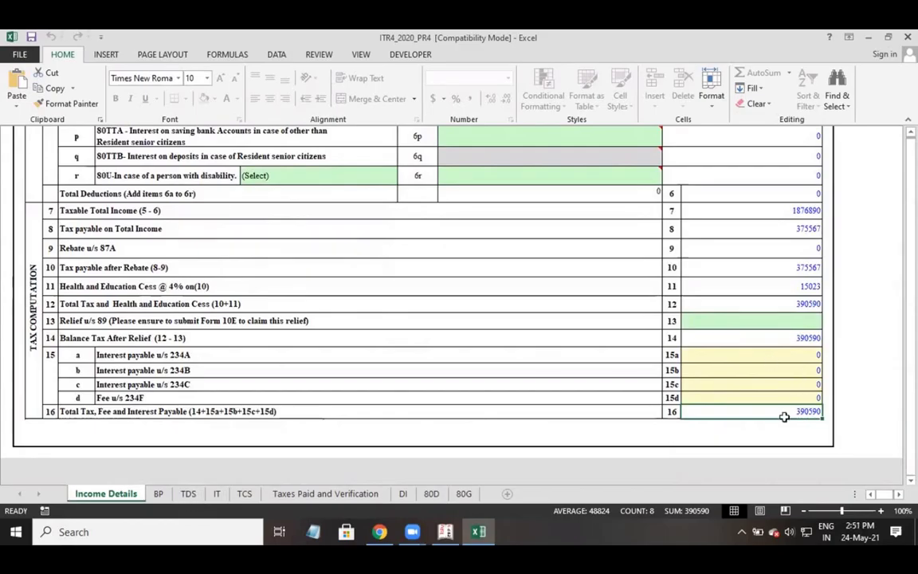
{"action": "left_click", "coordinate": [188, 494]}
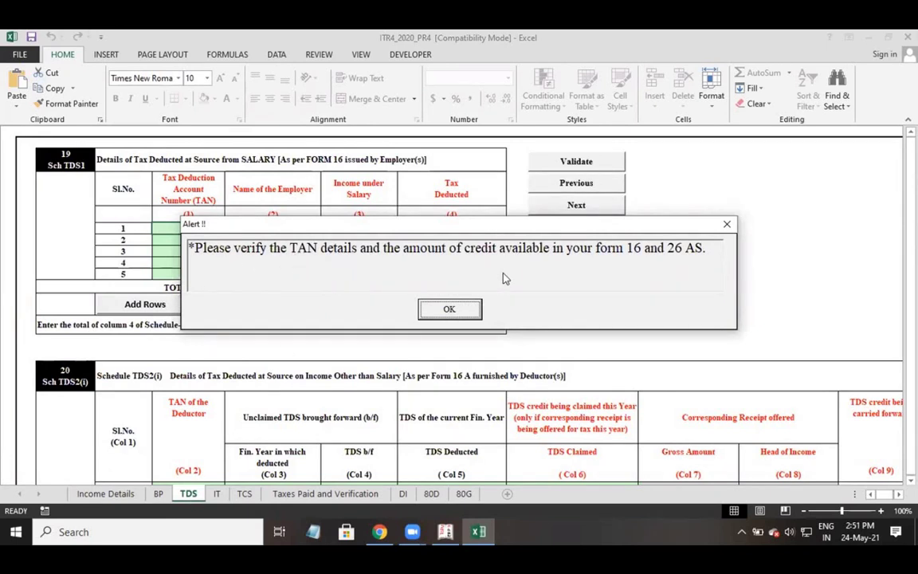
Dismiss the TAN alert, validate the TDS sheet as OK, and move to the IT sheet.
{"action": "left_click", "coordinate": [444, 309]}
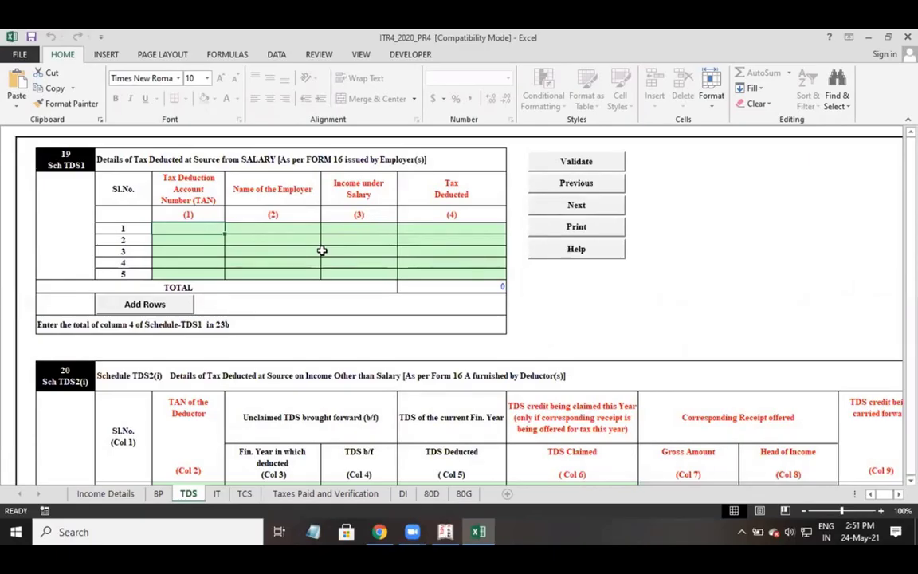
{"action": "scroll", "coordinate": [471, 437], "scroll_direction": "down", "scroll_amount": 6}
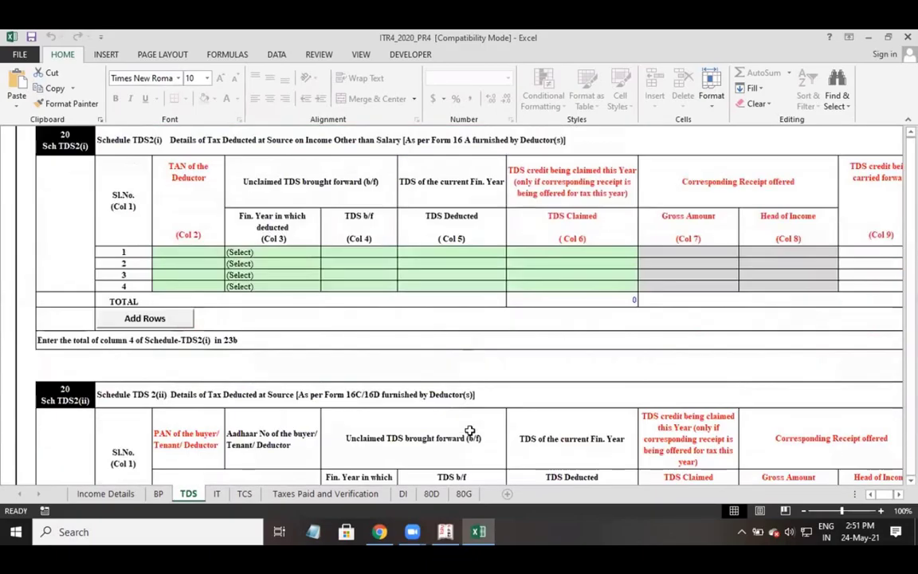
{"action": "scroll", "coordinate": [468, 433], "scroll_direction": "up", "scroll_amount": 5}
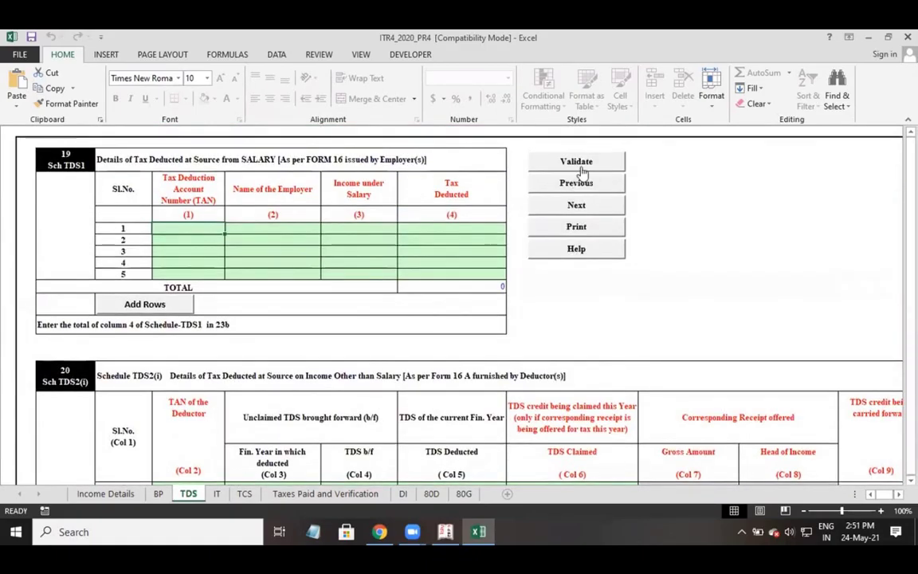
{"action": "left_click", "coordinate": [587, 164]}
{"action": "left_click", "coordinate": [448, 309]}
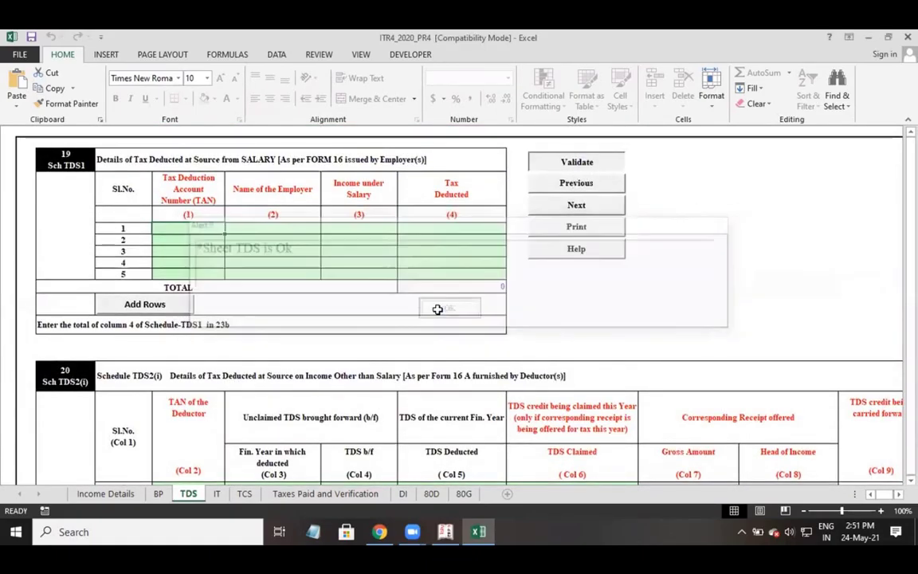
{"action": "left_click", "coordinate": [216, 493]}
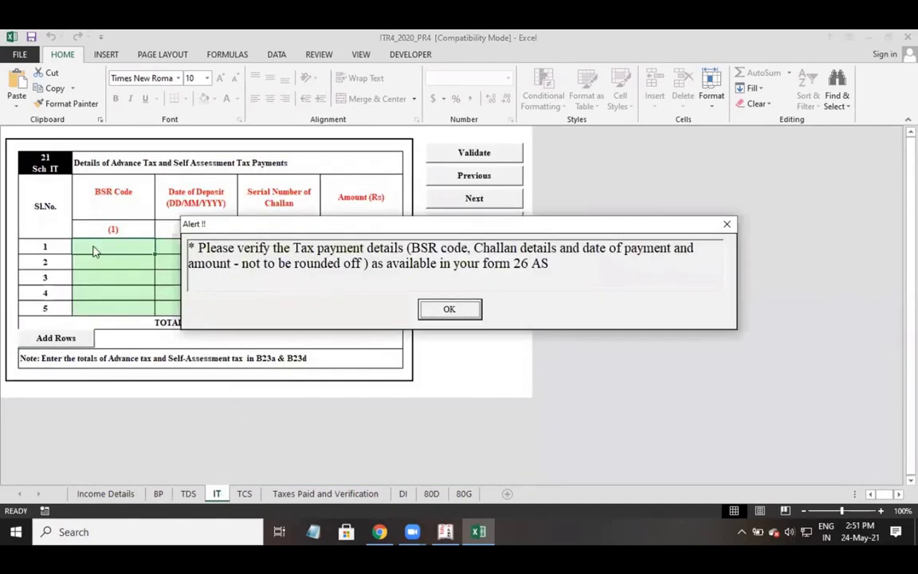
Step through the TCS and Taxes Paid sheets, confirming 390590 payable, then open DI.
{"action": "left_click", "coordinate": [436, 308]}
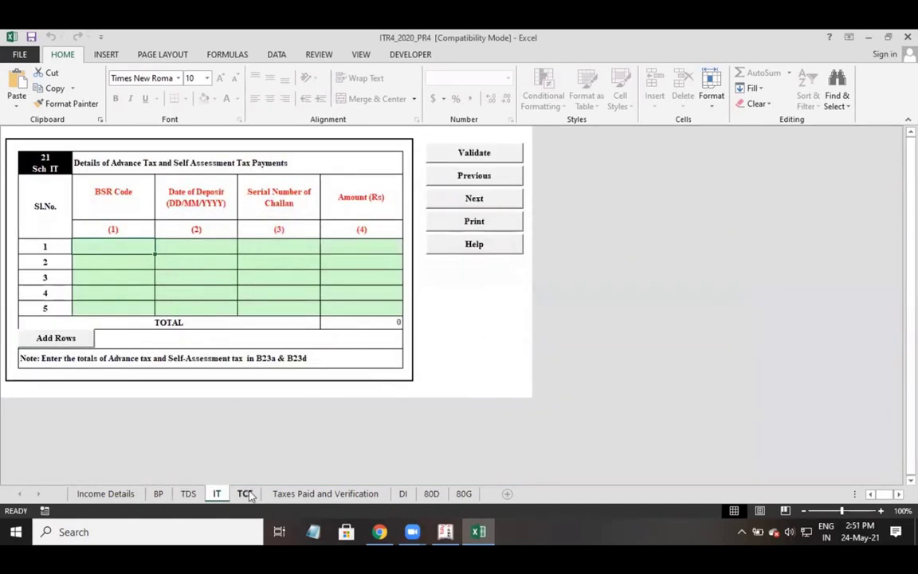
{"action": "left_click", "coordinate": [243, 494]}
{"action": "left_click", "coordinate": [463, 309]}
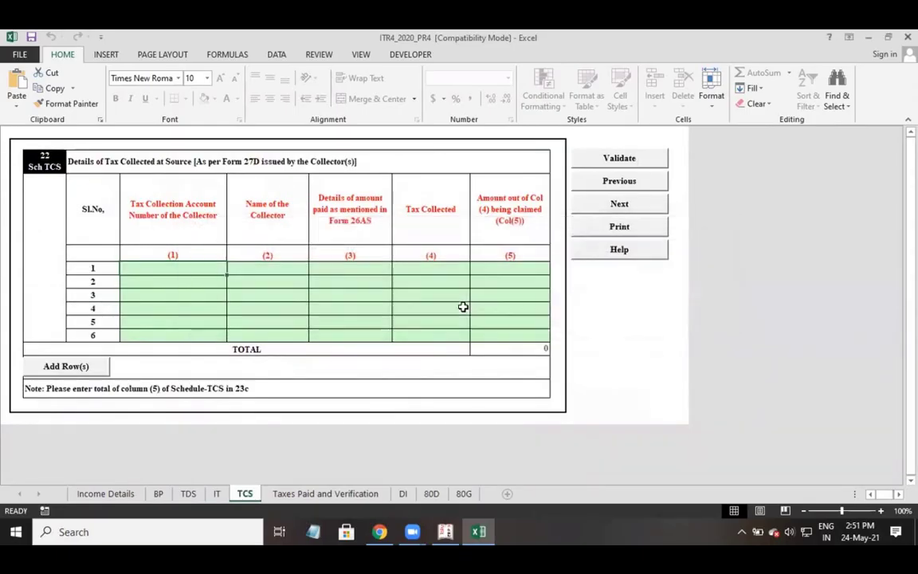
{"action": "left_click", "coordinate": [303, 496]}
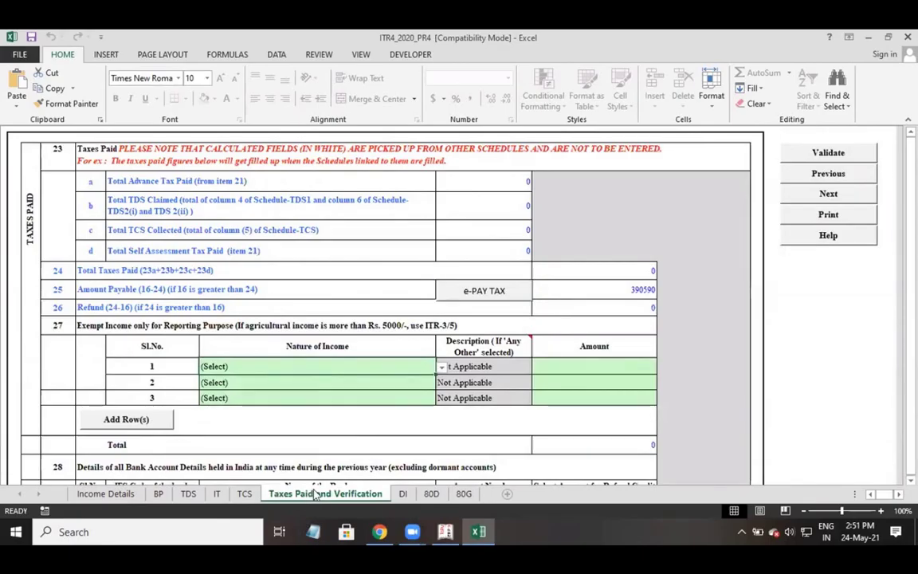
{"action": "left_click", "coordinate": [616, 290]}
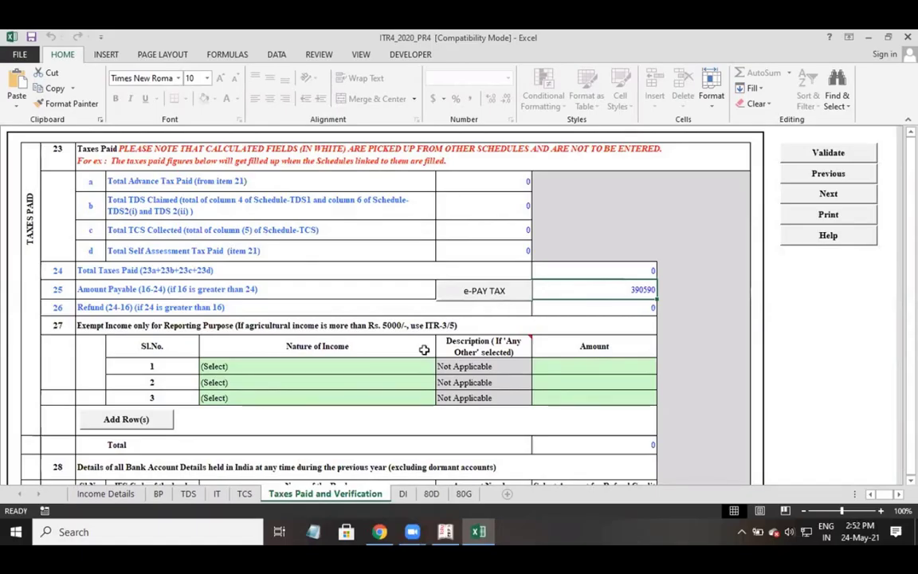
{"action": "left_click", "coordinate": [403, 494]}
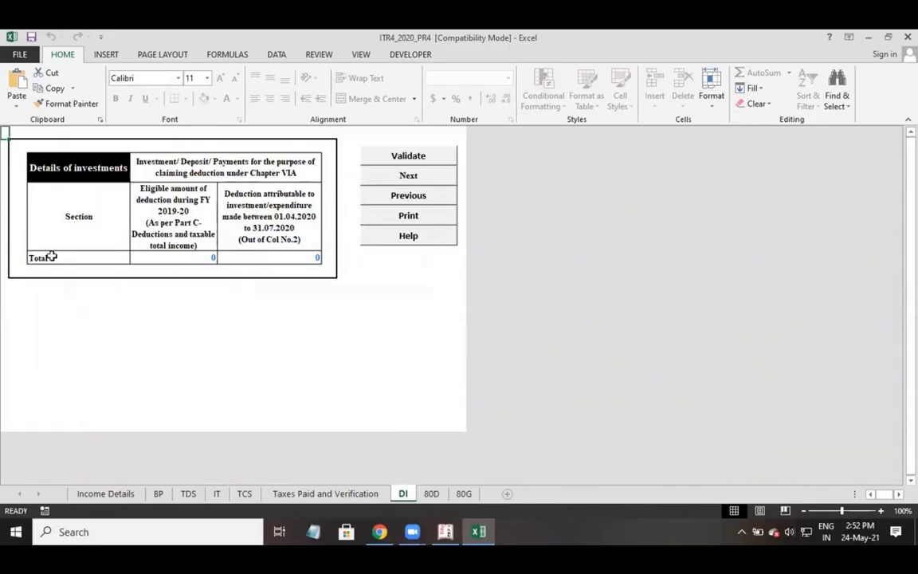
Answer No to both 80D senior-citizen questions, view 80G, then return to Taxes Paid and Verification.
{"action": "left_click", "coordinate": [431, 494]}
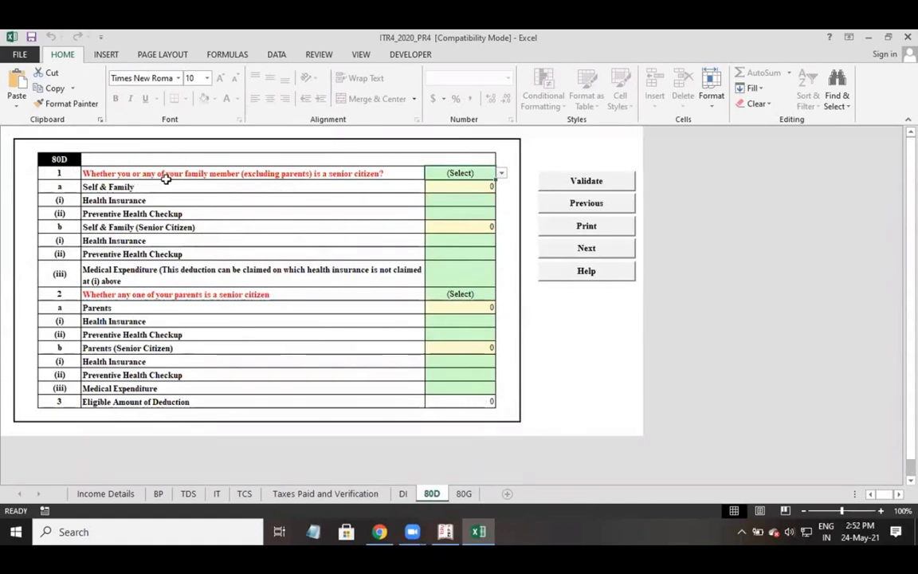
{"action": "left_click", "coordinate": [372, 176]}
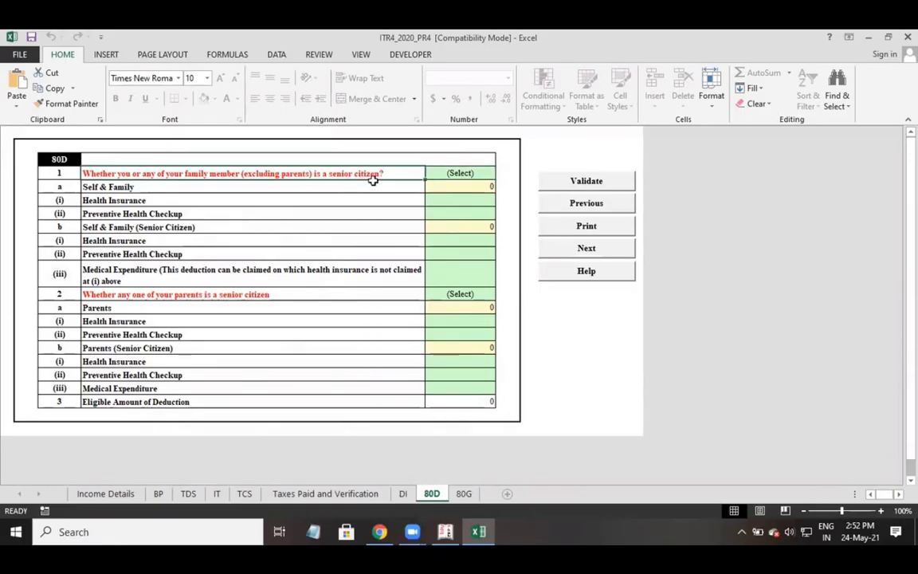
{"action": "left_click", "coordinate": [475, 174]}
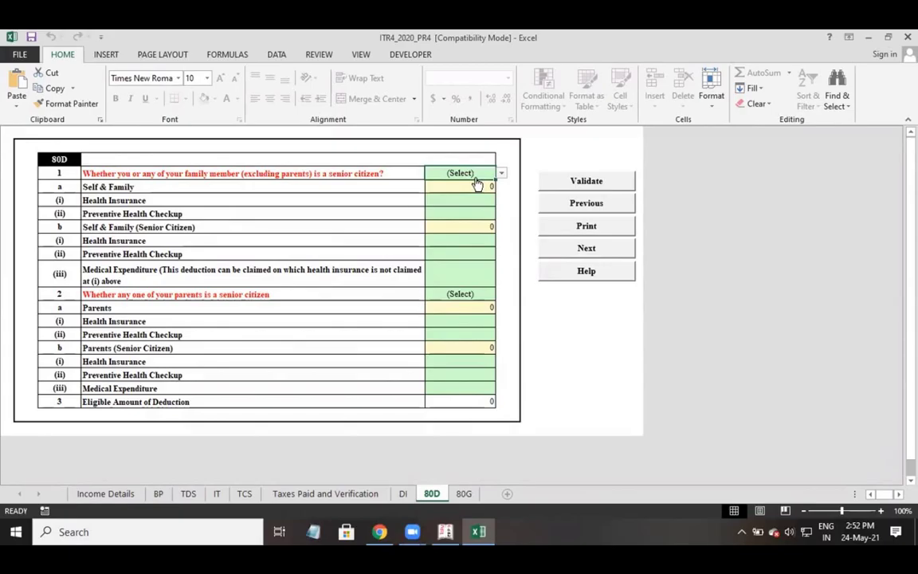
{"action": "left_click", "coordinate": [501, 174]}
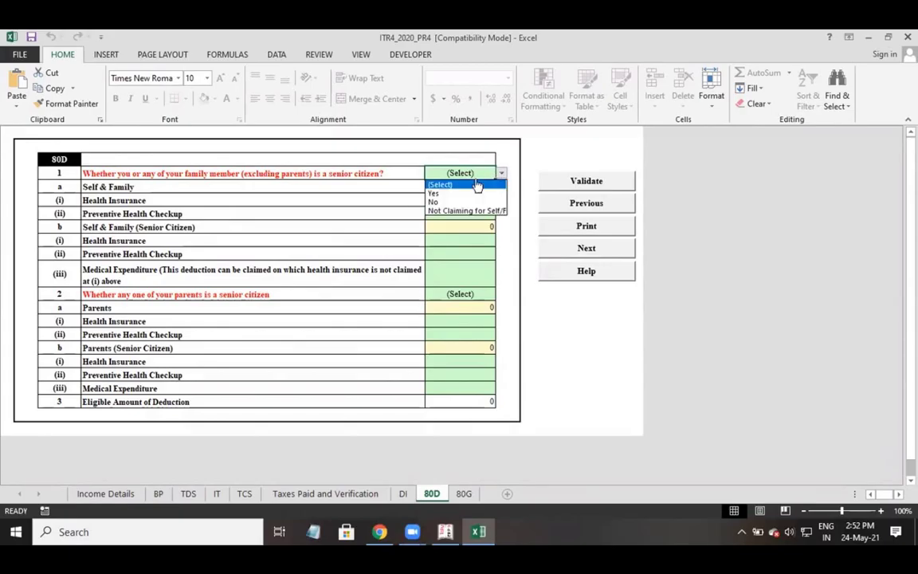
{"action": "left_click", "coordinate": [450, 202]}
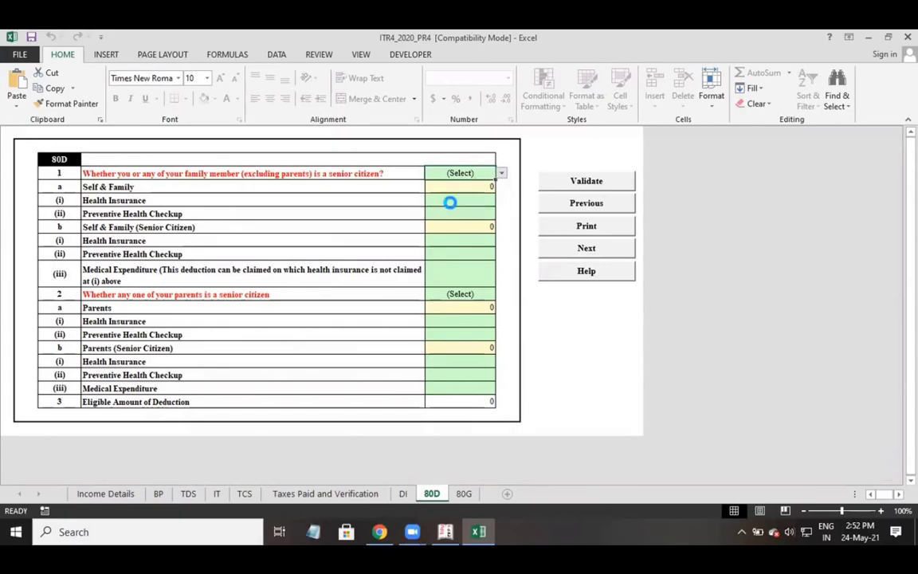
{"action": "left_click", "coordinate": [449, 296]}
{"action": "left_click", "coordinate": [501, 294]}
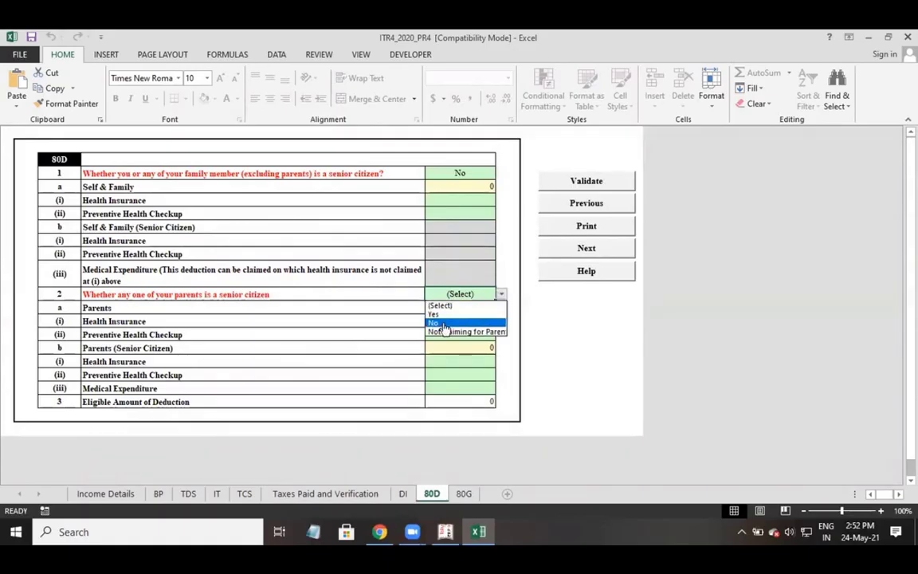
{"action": "left_click", "coordinate": [442, 322]}
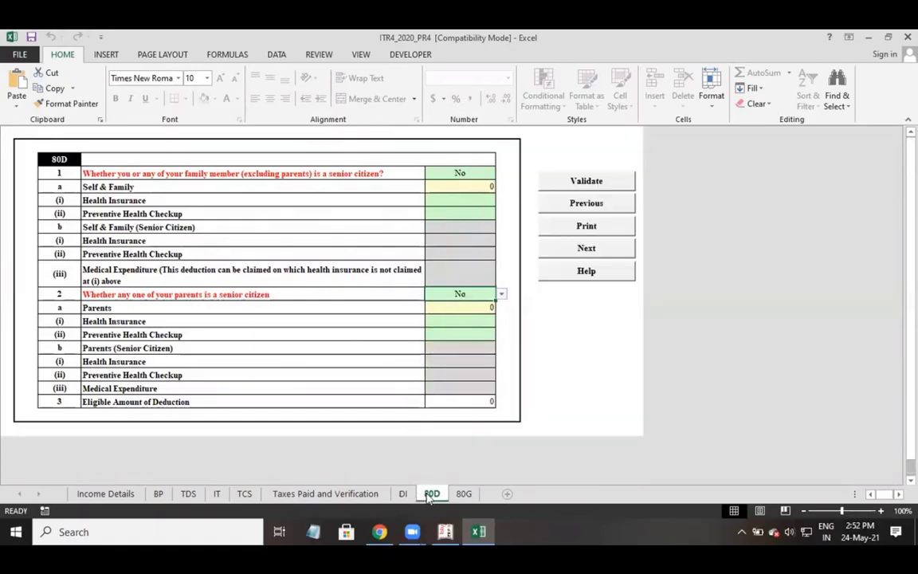
{"action": "left_click", "coordinate": [463, 493]}
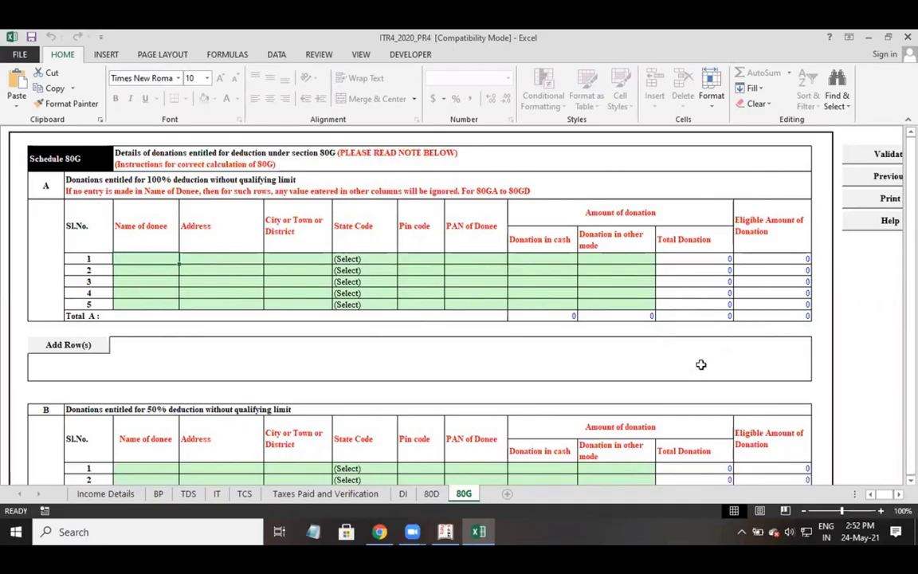
{"action": "left_click", "coordinate": [281, 495]}
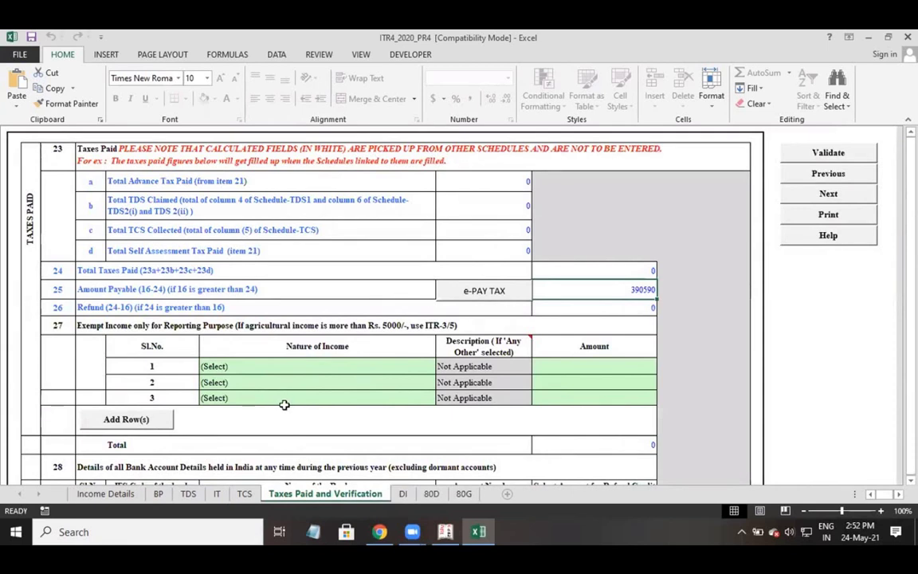
Validate the sheet, acknowledge the missing refund account alert, and bring up item 28's bank table.
{"action": "scroll", "coordinate": [367, 349], "scroll_direction": "down", "scroll_amount": 2}
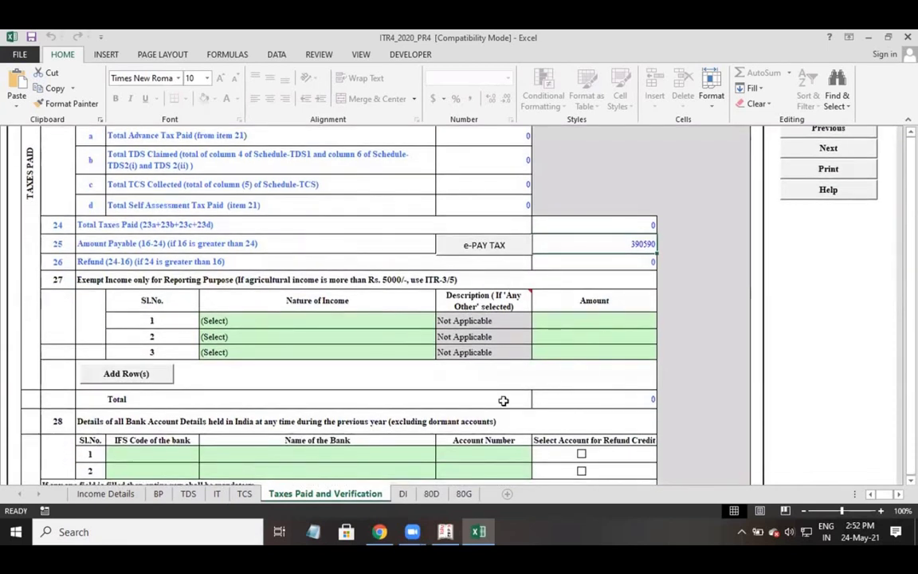
{"action": "left_click", "coordinate": [606, 264]}
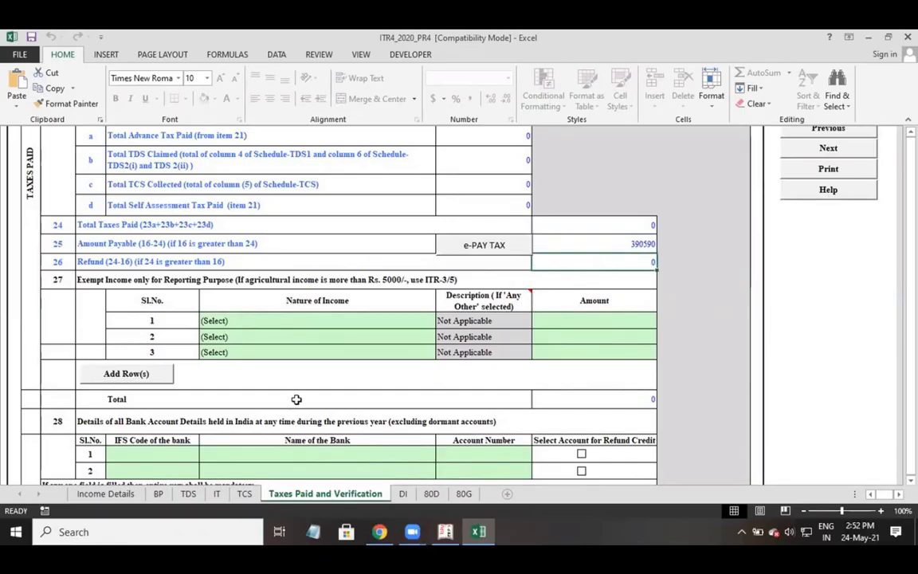
{"action": "scroll", "coordinate": [271, 360], "scroll_direction": "down", "scroll_amount": 3}
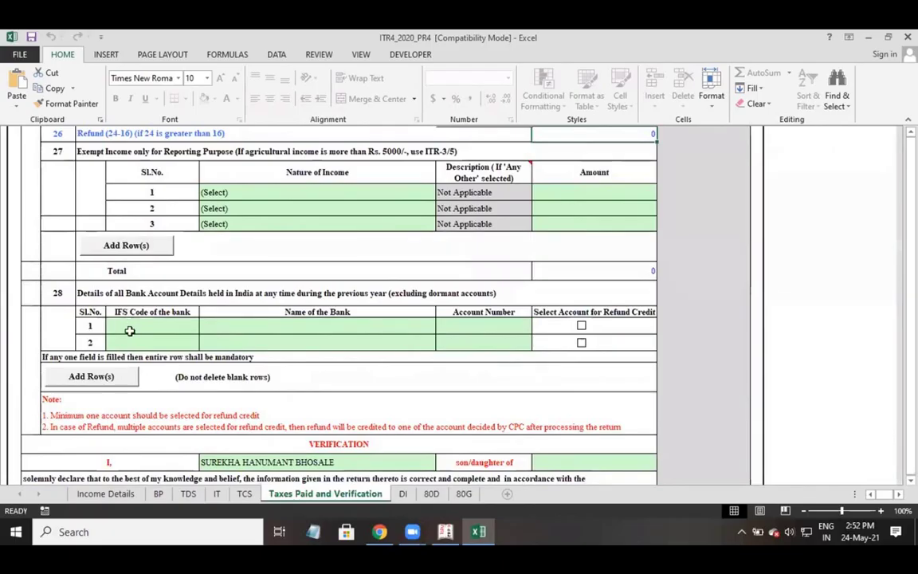
{"action": "left_click", "coordinate": [129, 330]}
{"action": "scroll", "coordinate": [283, 260], "scroll_direction": "up", "scroll_amount": 3}
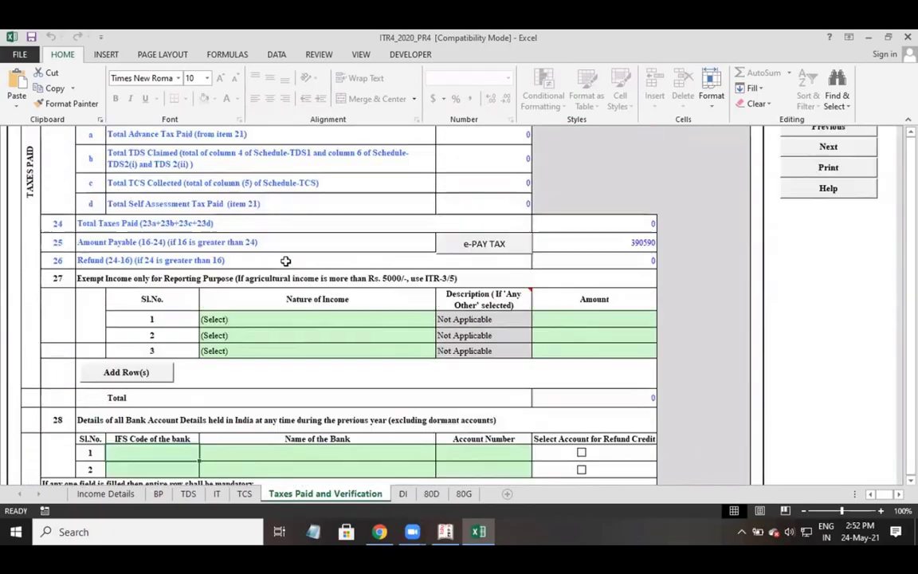
{"action": "scroll", "coordinate": [857, 239], "scroll_direction": "up", "scroll_amount": 1}
{"action": "left_click", "coordinate": [828, 154]}
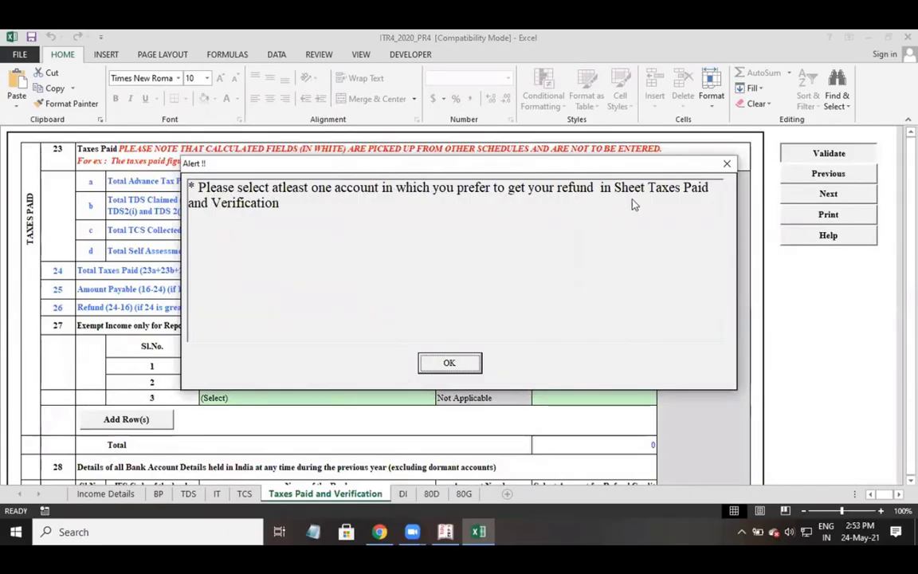
{"action": "left_click", "coordinate": [435, 371]}
{"action": "scroll", "coordinate": [359, 394], "scroll_direction": "down", "scroll_amount": 2}
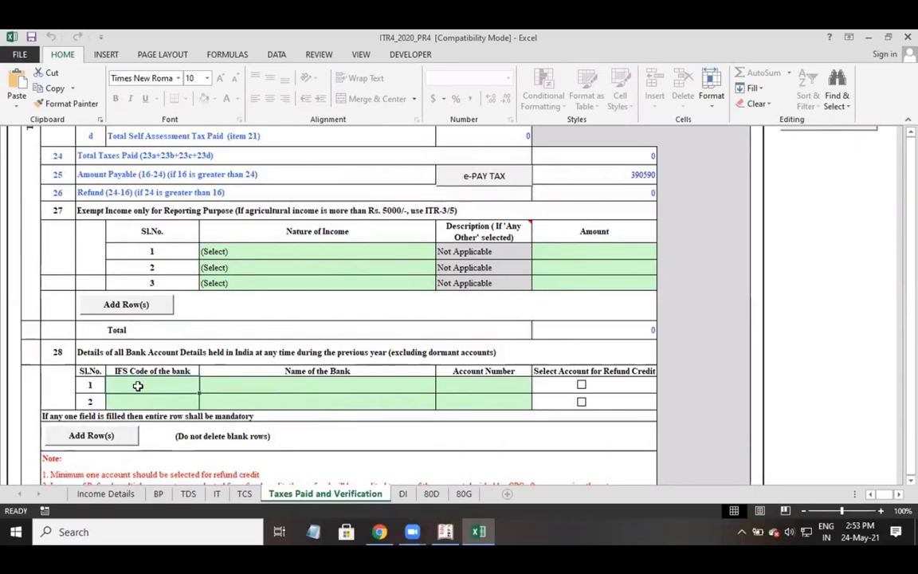
Enter IFS code HDFC0000408 in bank row 1, retrying until it is accepted.
{"action": "type", "text": "HDFC"}
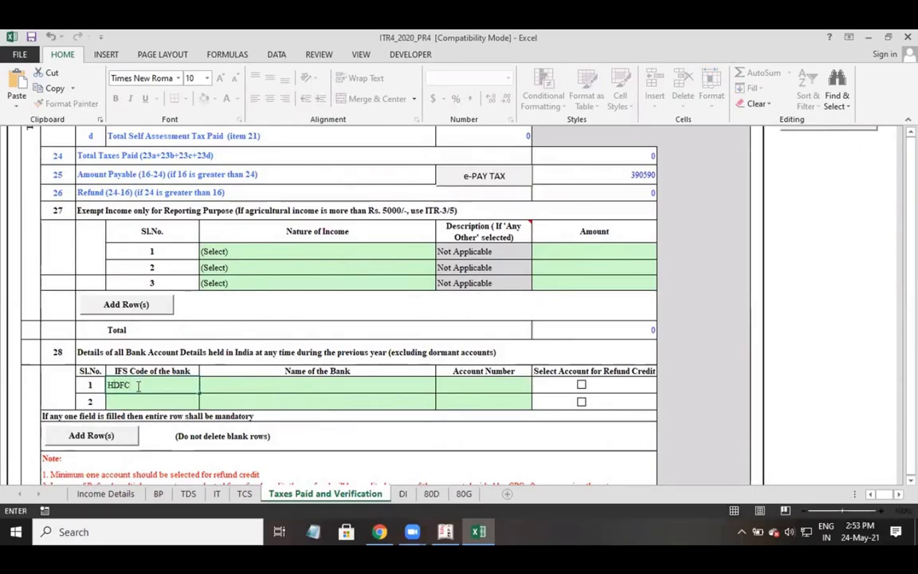
{"action": "type", "text": "000408"}
{"action": "key", "text": "Return"}
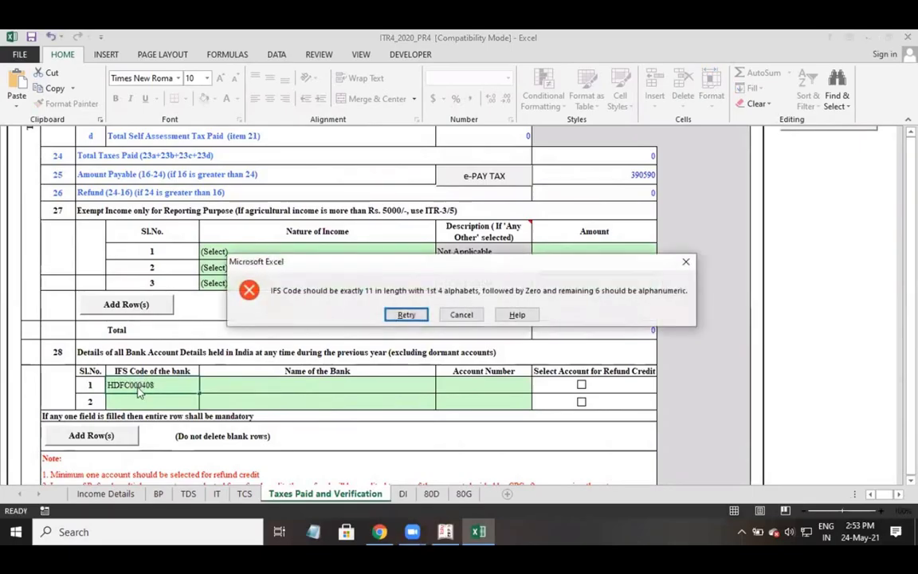
{"action": "left_click", "coordinate": [461, 314]}
{"action": "type", "text": "HDF"}
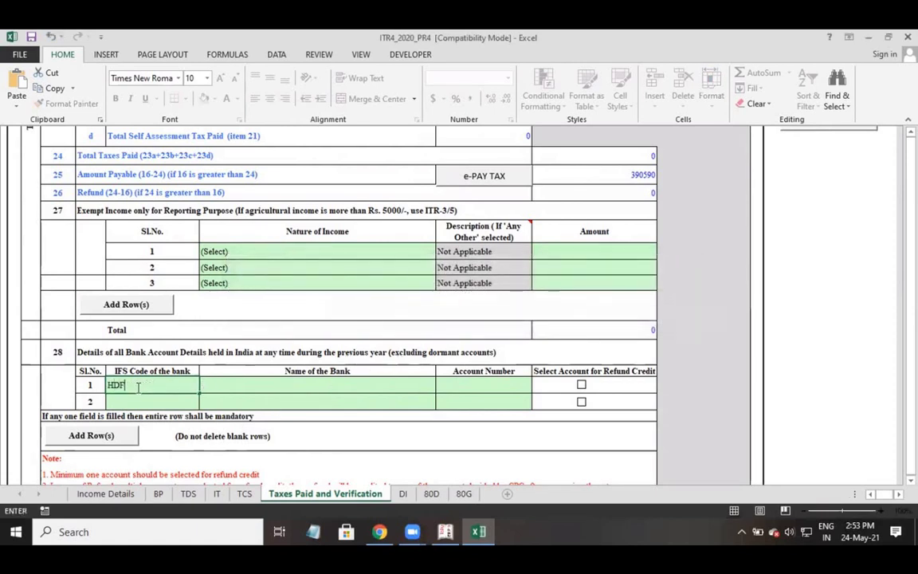
{"action": "type", "text": "C00004098"}
{"action": "key", "text": "Return"}
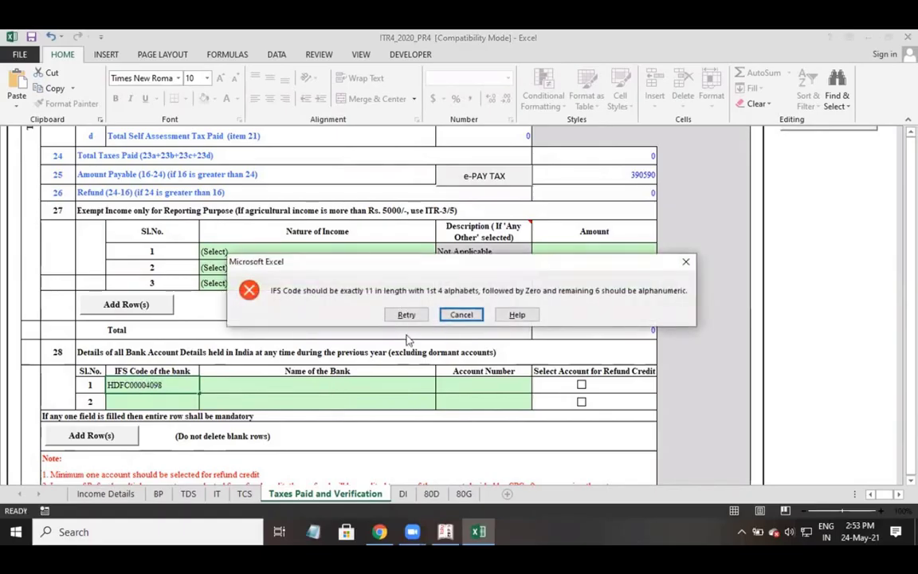
{"action": "left_click", "coordinate": [405, 314]}
{"action": "left_click", "coordinate": [189, 384]}
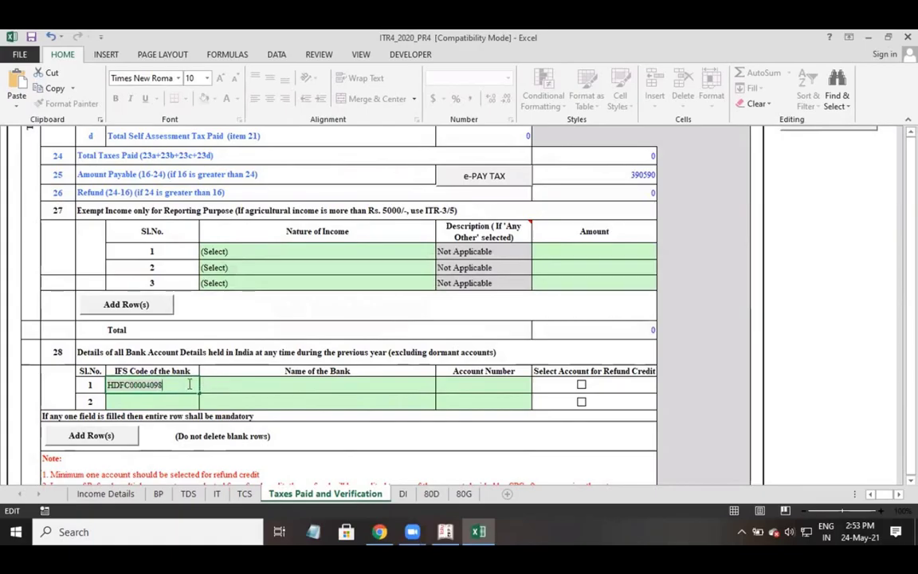
{"action": "key", "text": "Return"}
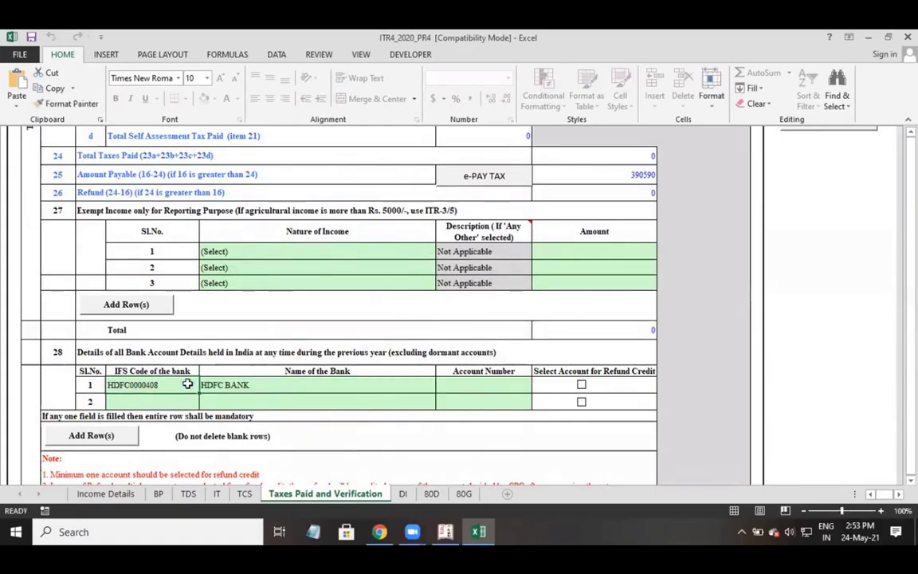
{"action": "left_click", "coordinate": [236, 391]}
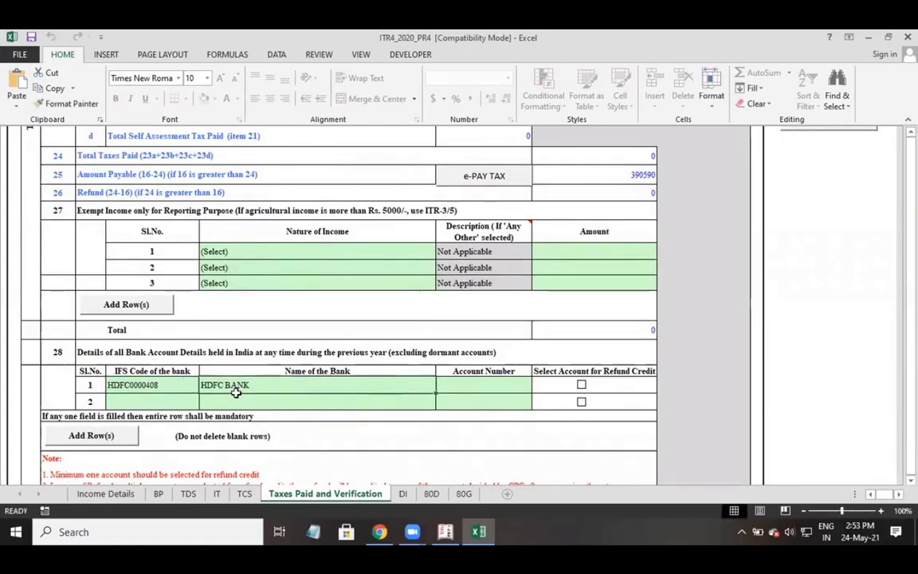
Enter the bank account number in row 1 and tick it for refund credit.
{"action": "left_click", "coordinate": [478, 391]}
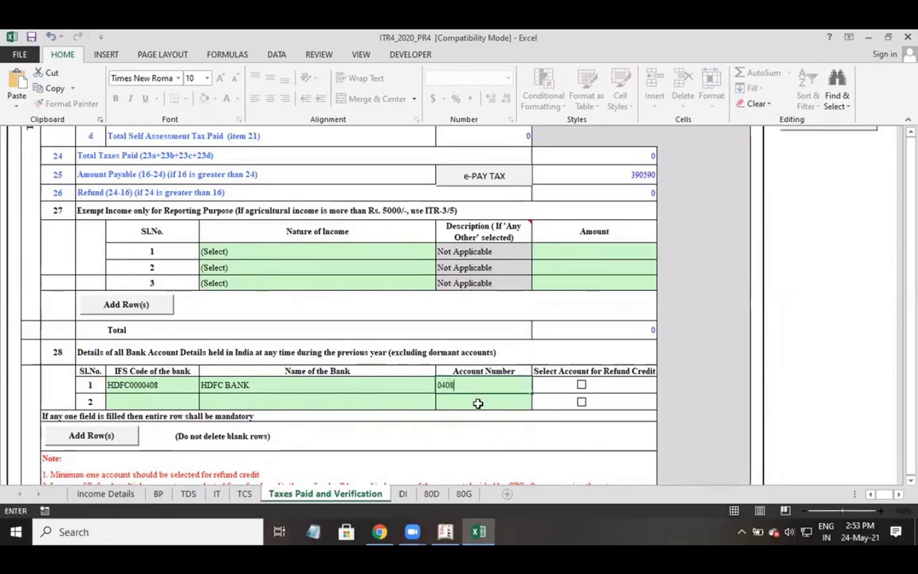
{"action": "left_click", "coordinate": [526, 422]}
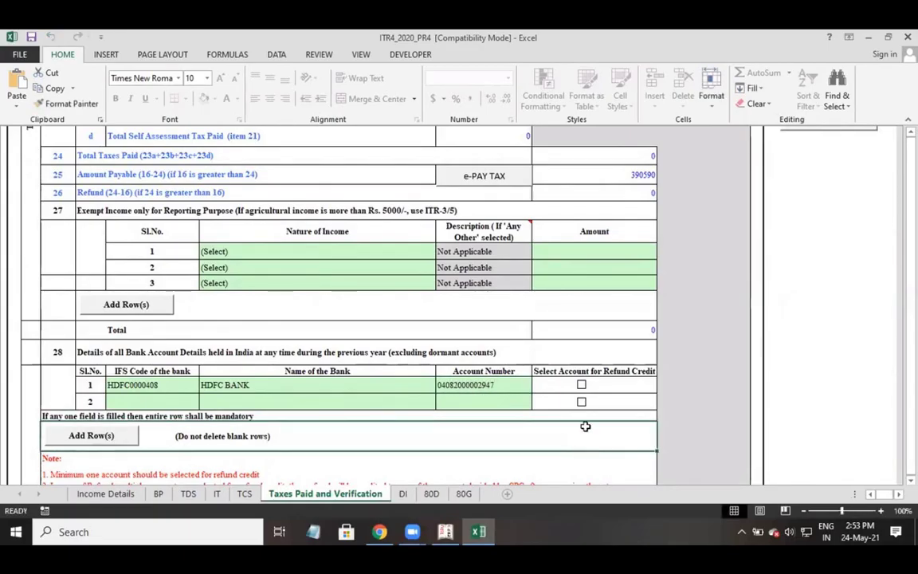
{"action": "left_click", "coordinate": [581, 386]}
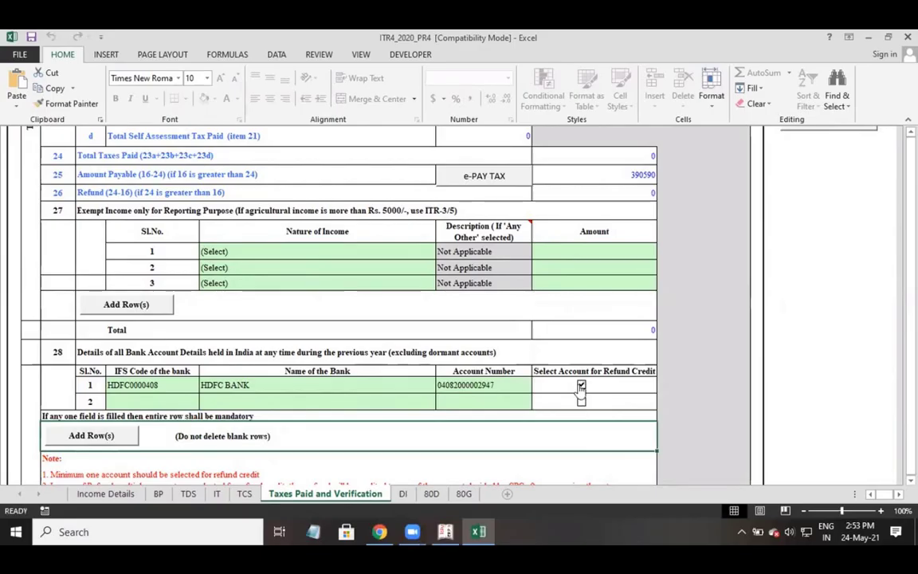
{"action": "scroll", "coordinate": [524, 350], "scroll_direction": "up", "scroll_amount": 2}
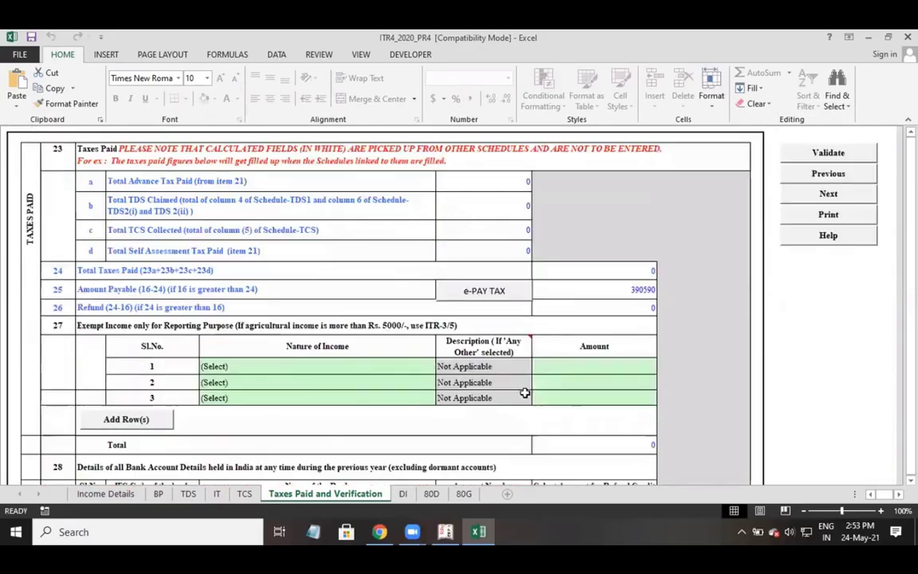
{"action": "left_click", "coordinate": [586, 290]}
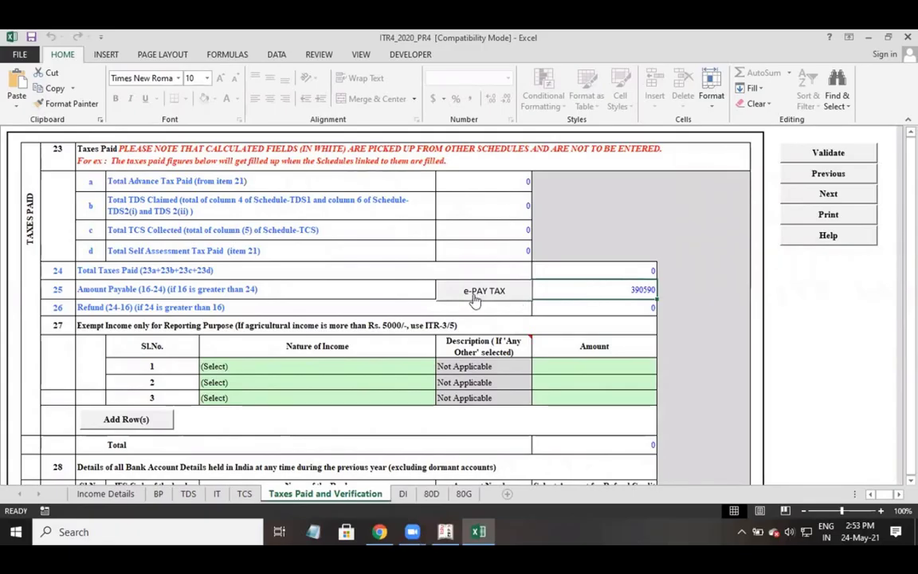
Start e-payment of the 390590 tax due, opening the NSDL e-Payment of Taxes page.
{"action": "left_click", "coordinate": [474, 294]}
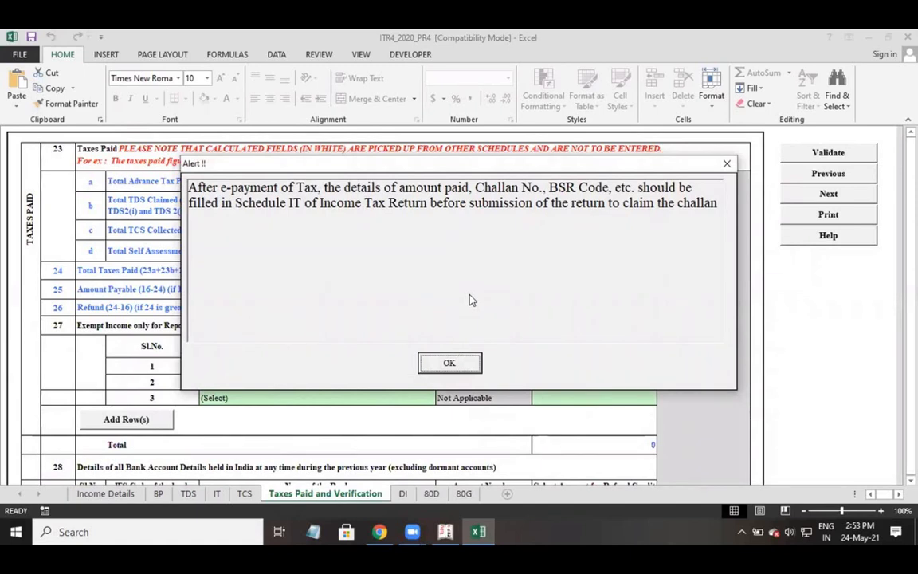
{"action": "left_click", "coordinate": [448, 365]}
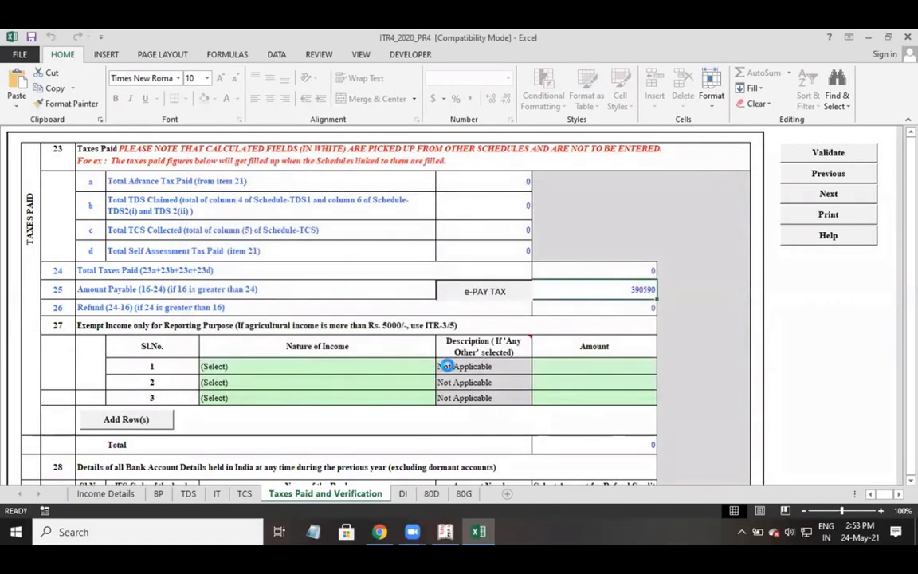
{"action": "left_click", "coordinate": [478, 296]}
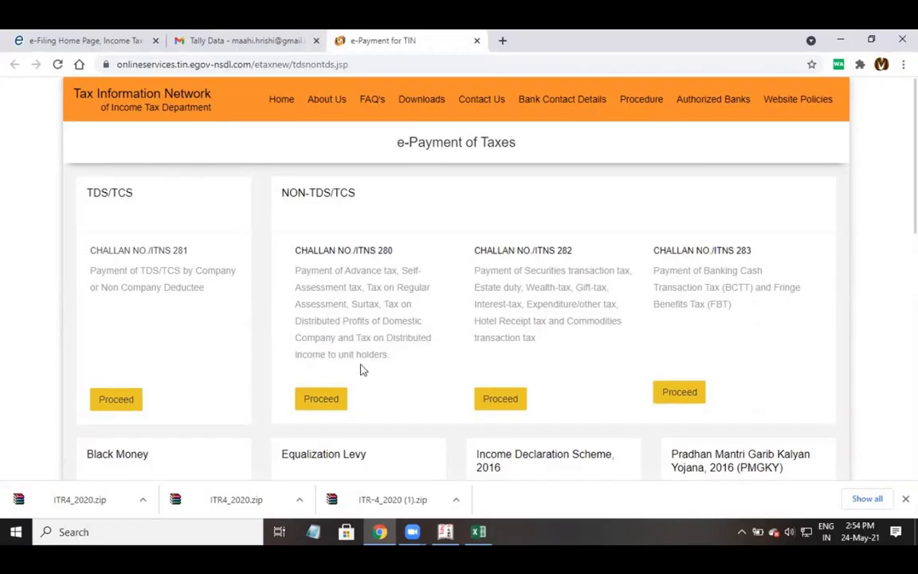
Open Challan ITNS 280 on NSDL, look over its form, then return to the ITR-4 workbook.
{"action": "left_click", "coordinate": [319, 402]}
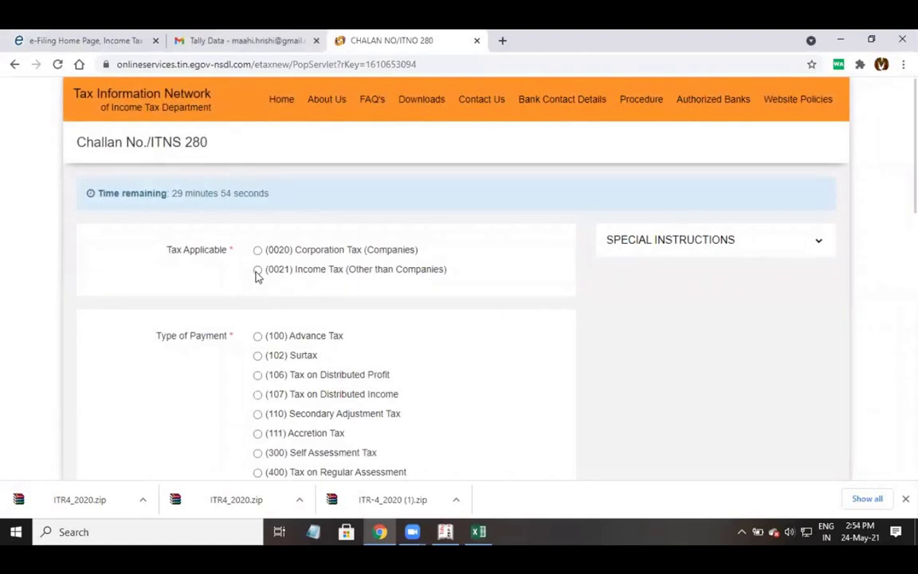
{"action": "scroll", "coordinate": [267, 285], "scroll_direction": "down", "scroll_amount": 1}
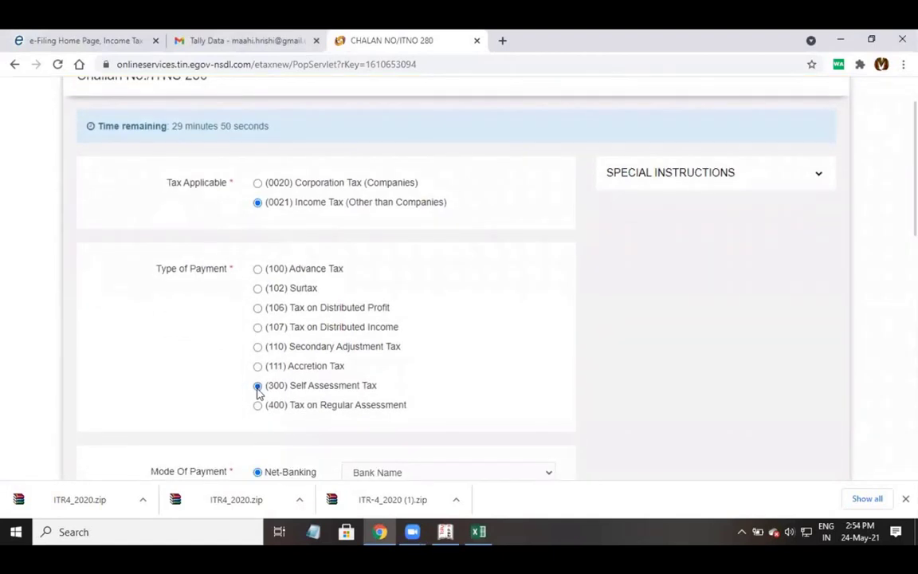
{"action": "scroll", "coordinate": [257, 390], "scroll_direction": "down", "scroll_amount": 1}
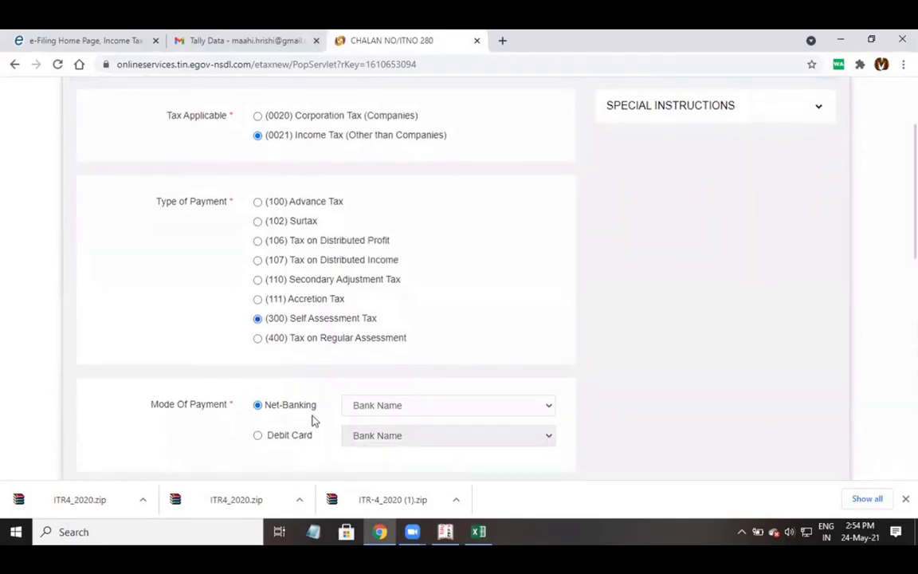
{"action": "scroll", "coordinate": [266, 415], "scroll_direction": "down", "scroll_amount": 1}
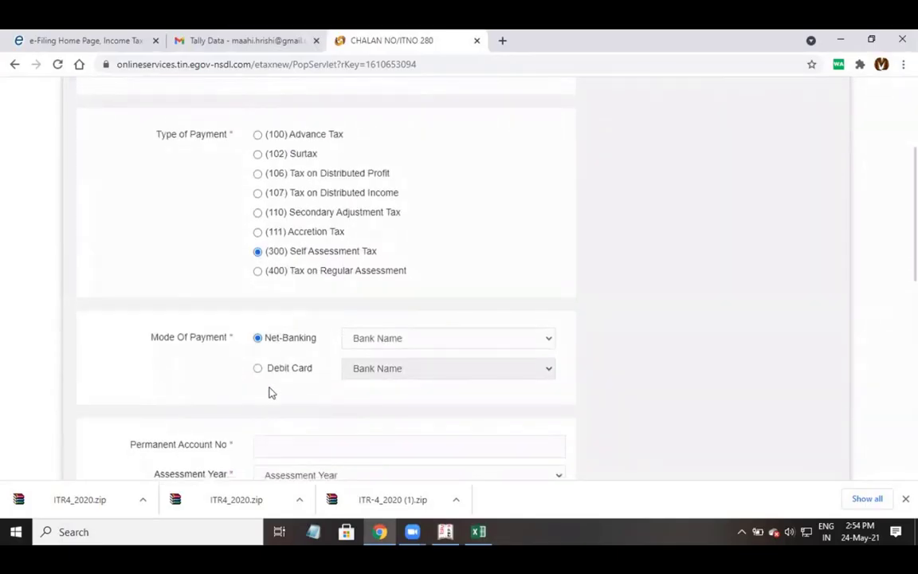
{"action": "scroll", "coordinate": [282, 374], "scroll_direction": "down", "scroll_amount": 1}
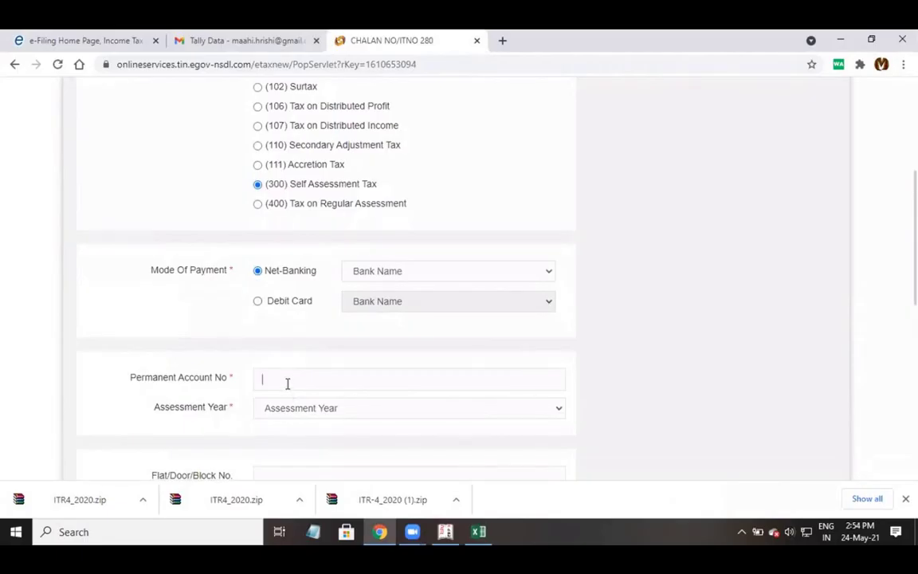
{"action": "left_click", "coordinate": [287, 383]}
{"action": "scroll", "coordinate": [299, 371], "scroll_direction": "down", "scroll_amount": 2}
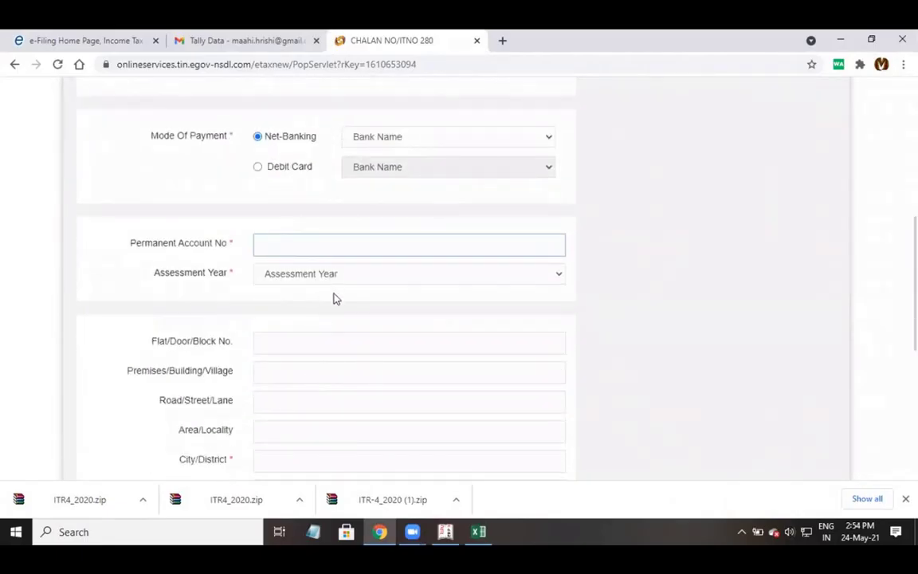
{"action": "scroll", "coordinate": [335, 298], "scroll_direction": "down", "scroll_amount": 2}
{"action": "scroll", "coordinate": [355, 412], "scroll_direction": "down", "scroll_amount": 2}
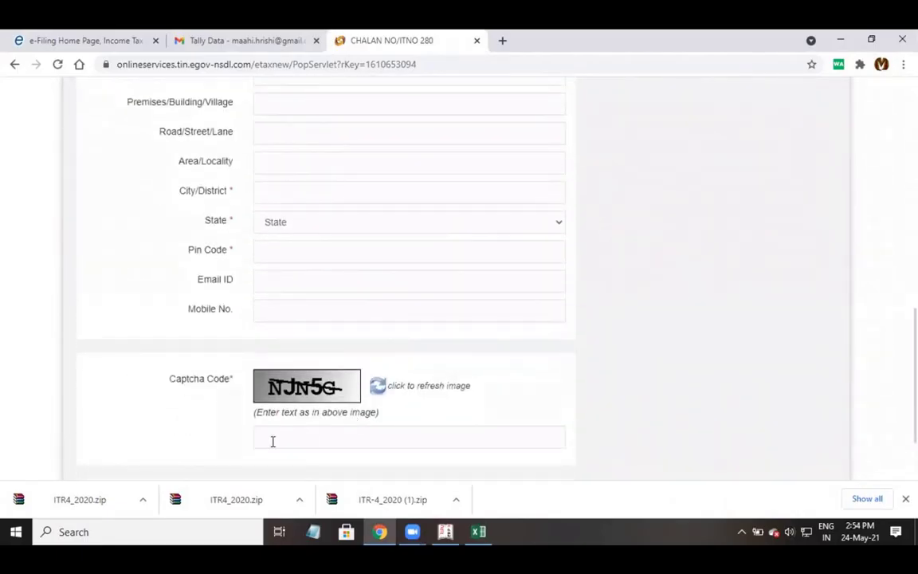
{"action": "scroll", "coordinate": [272, 441], "scroll_direction": "down", "scroll_amount": 2}
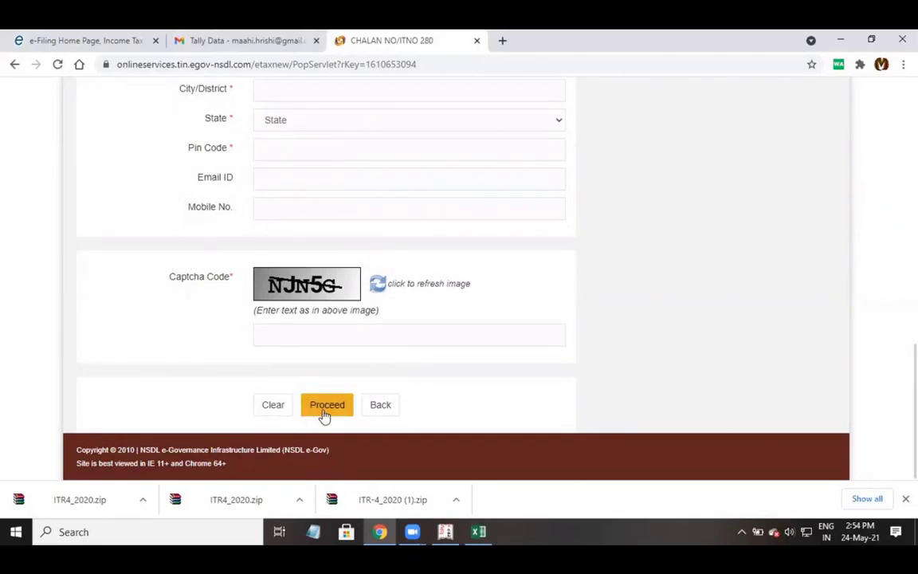
{"action": "key", "text": "alt+Tab"}
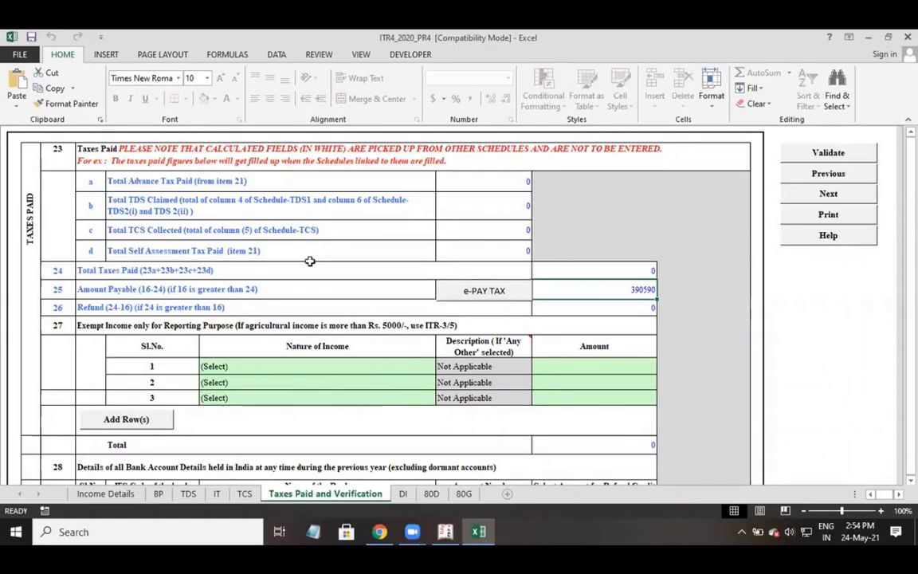
Re-validate the Taxes Paid and Verification sheet, dismiss the mandatory-fields alert, and scroll to Verification.
{"action": "left_click", "coordinate": [238, 424]}
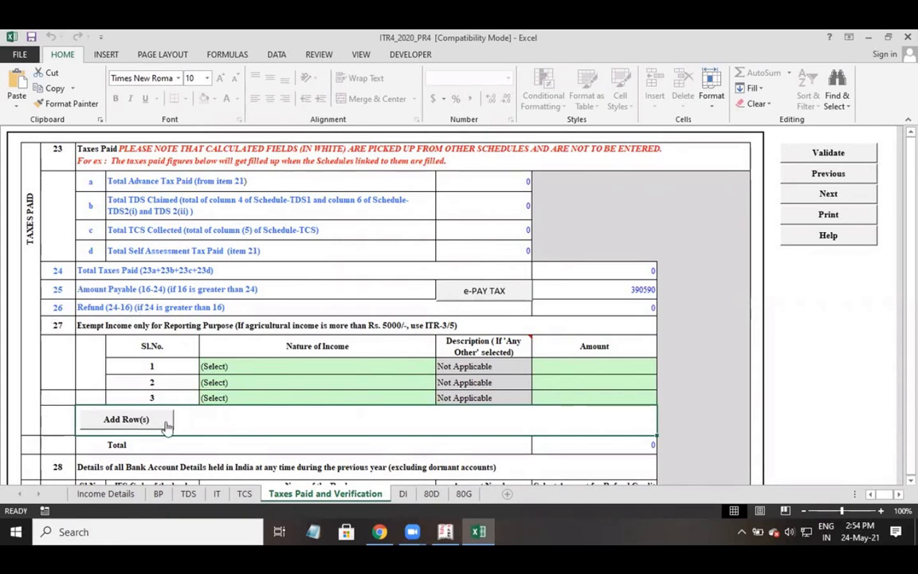
{"action": "left_click", "coordinate": [811, 159]}
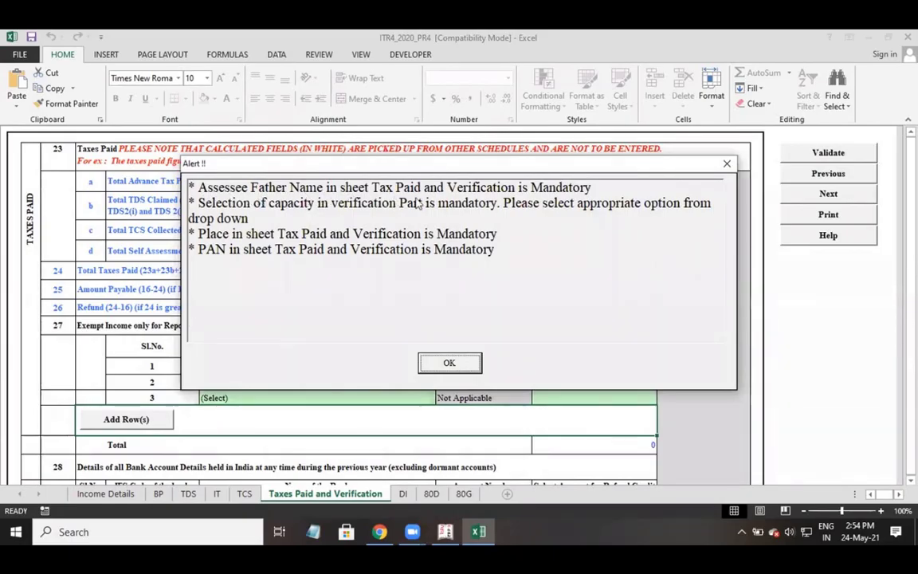
{"action": "left_click", "coordinate": [449, 364]}
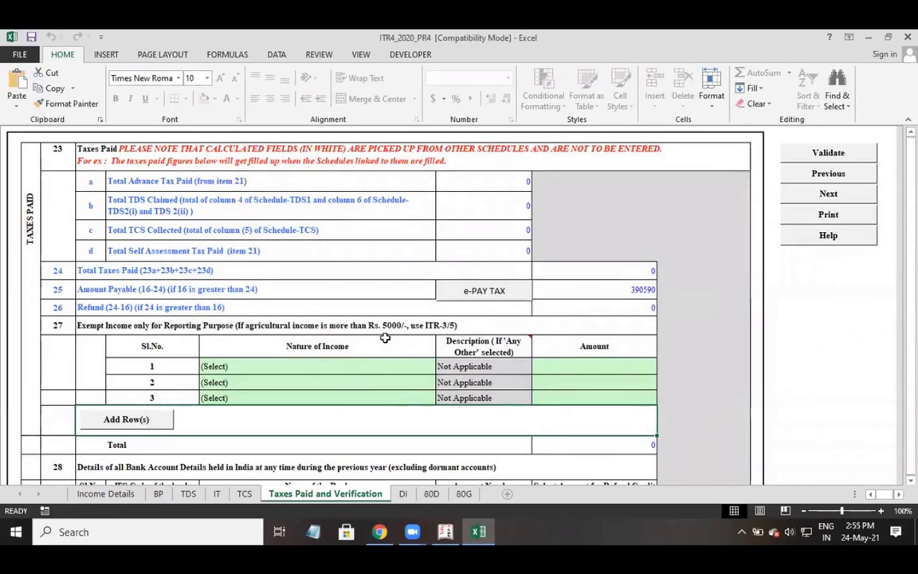
{"action": "scroll", "coordinate": [385, 338], "scroll_direction": "down", "scroll_amount": 6}
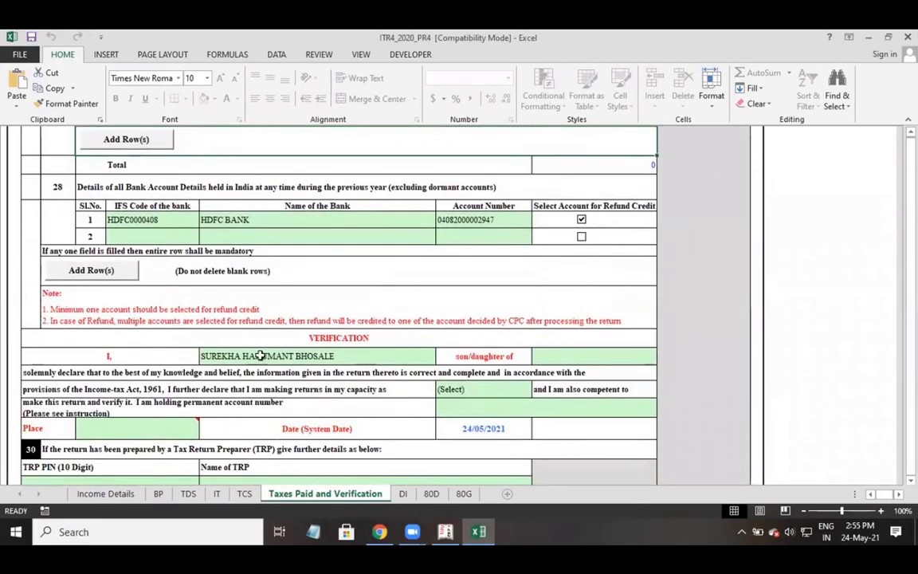
Enter the taxpayer's father's name in the Verification declaration.
{"action": "left_click", "coordinate": [316, 338]}
{"action": "left_click", "coordinate": [223, 360]}
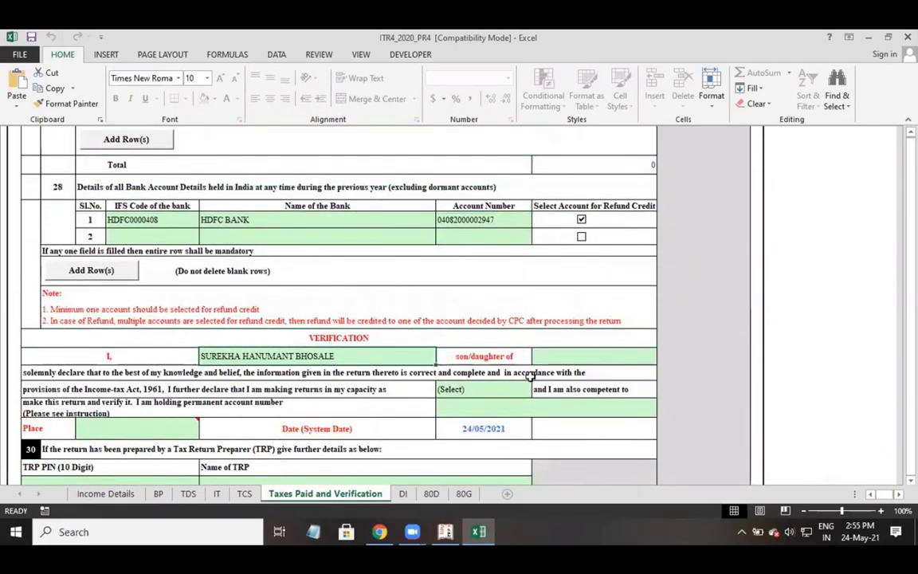
{"action": "key", "text": "Tab"}
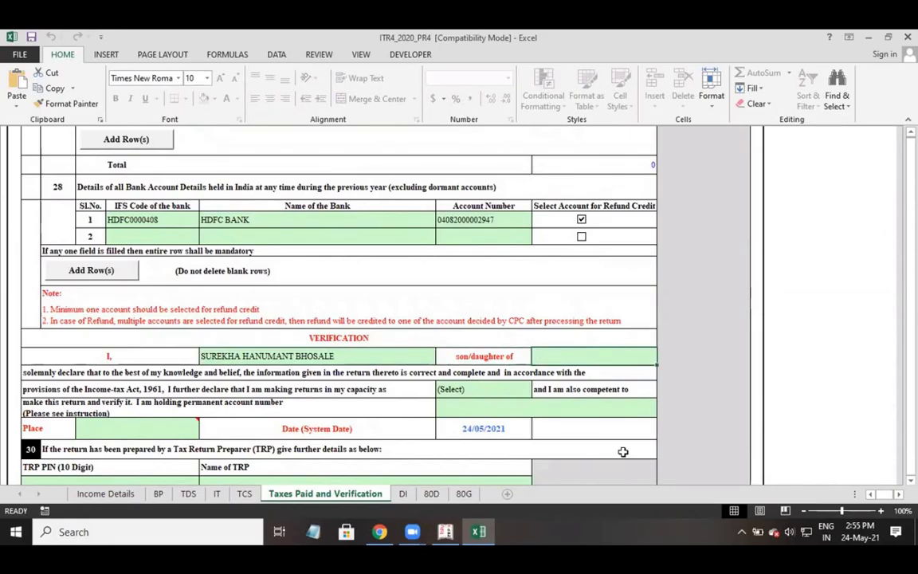
{"action": "type", "text": "HAU"}
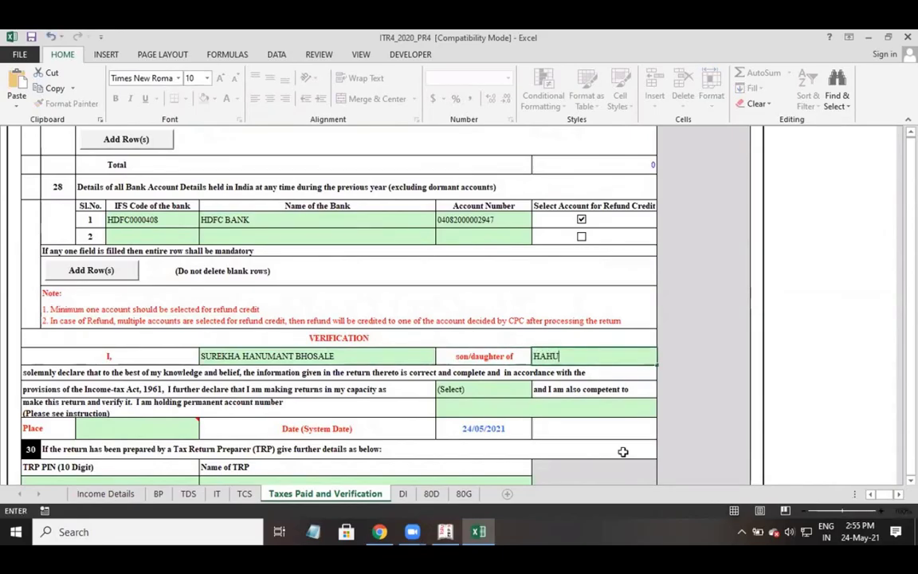
{"action": "type", "text": "UMANT"}
{"action": "key", "text": "Return"}
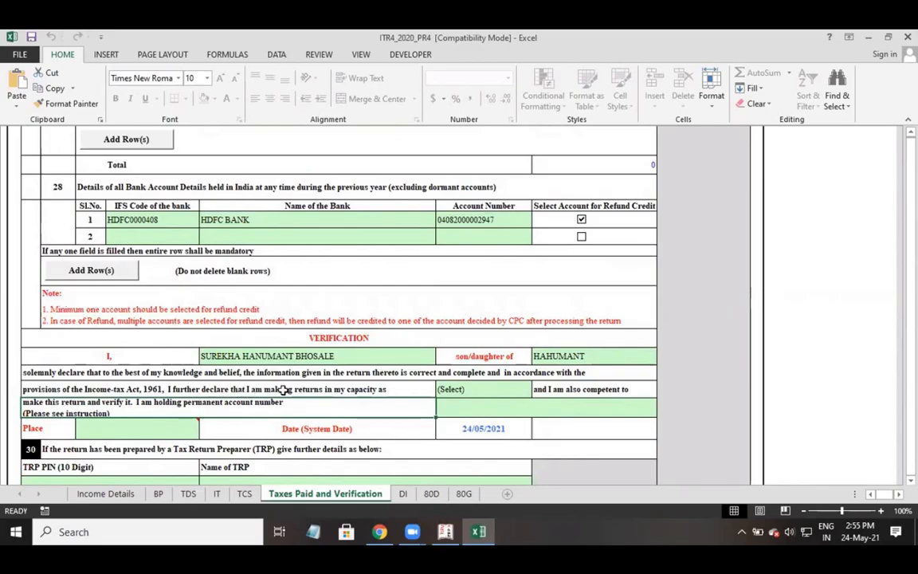
Set the declaring capacity to Self and enter the taxpayer's PAN and place.
{"action": "left_click", "coordinate": [464, 390]}
{"action": "left_click", "coordinate": [538, 390]}
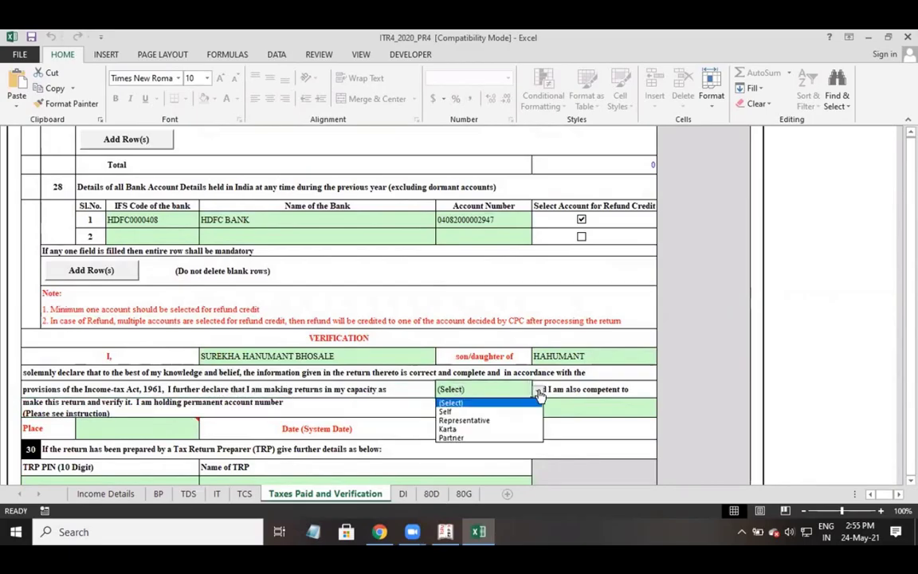
{"action": "left_click", "coordinate": [490, 409]}
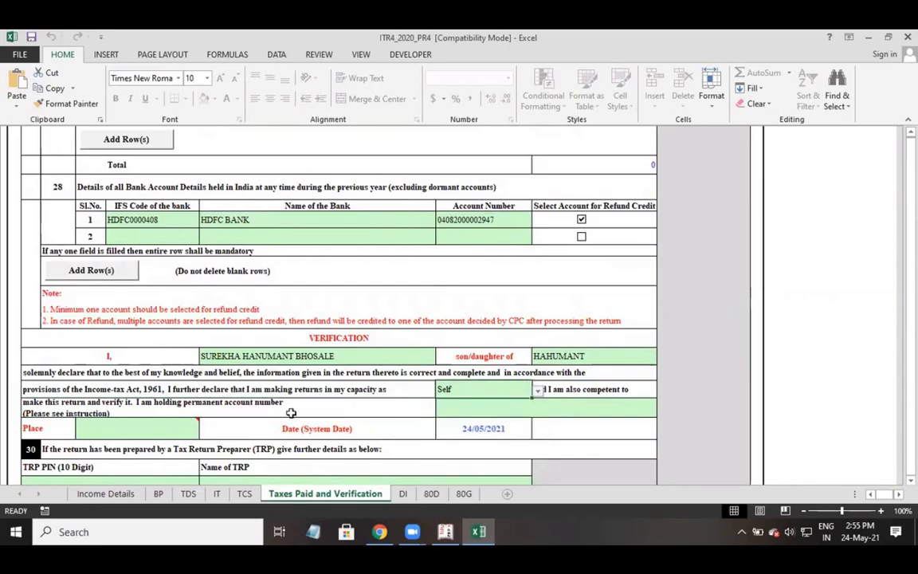
{"action": "left_click", "coordinate": [487, 409]}
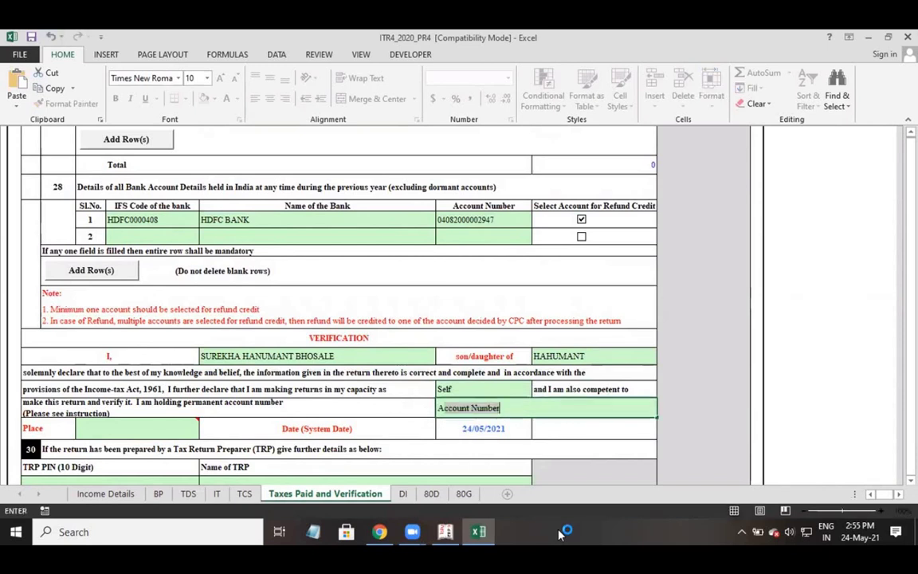
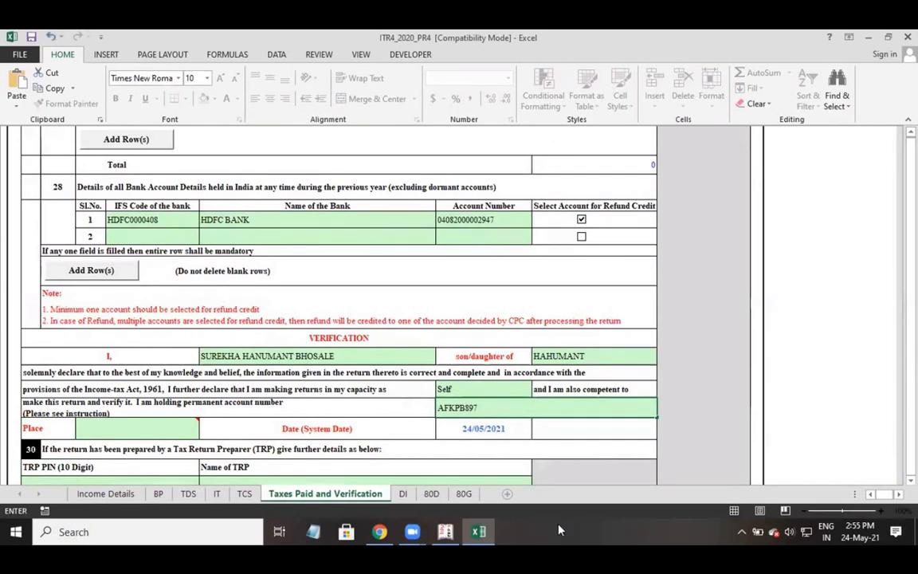
{"action": "left_click", "coordinate": [169, 422]}
{"action": "type", "text": "VASAI"}
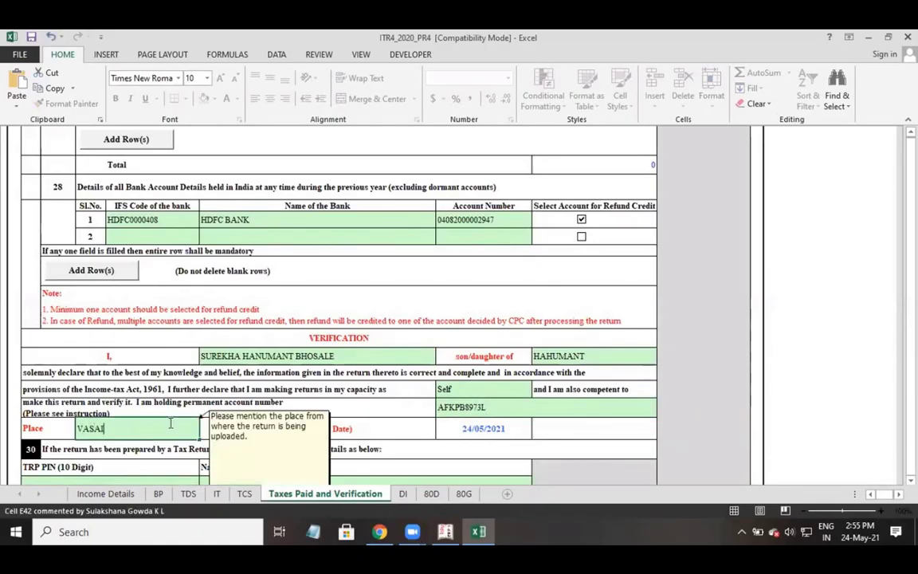
{"action": "left_click", "coordinate": [573, 430]}
Validate the Taxes Paid and Verification sheet and acknowledge the Ok alert.
{"action": "scroll", "coordinate": [400, 428], "scroll_direction": "down", "scroll_amount": 1}
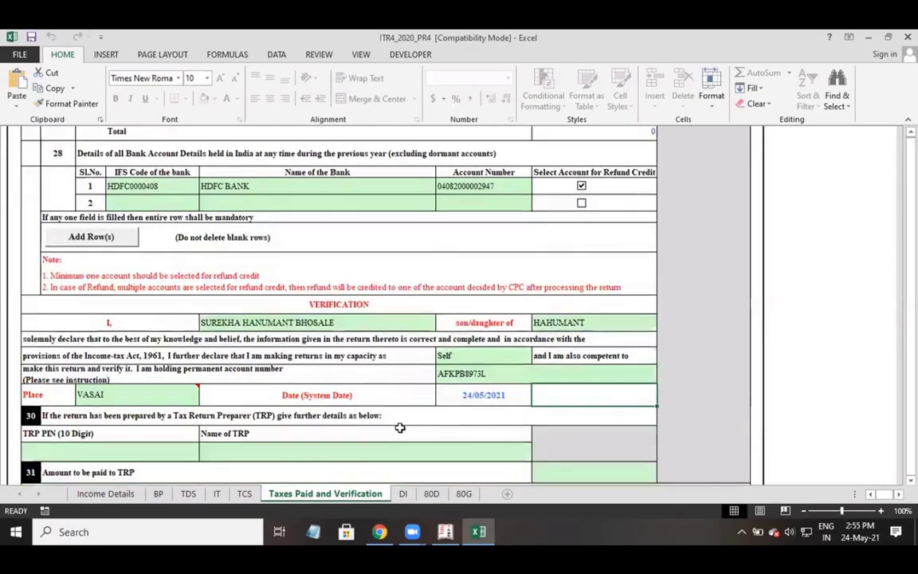
{"action": "scroll", "coordinate": [400, 428], "scroll_direction": "down", "scroll_amount": 4}
{"action": "scroll", "coordinate": [391, 430], "scroll_direction": "up", "scroll_amount": 3}
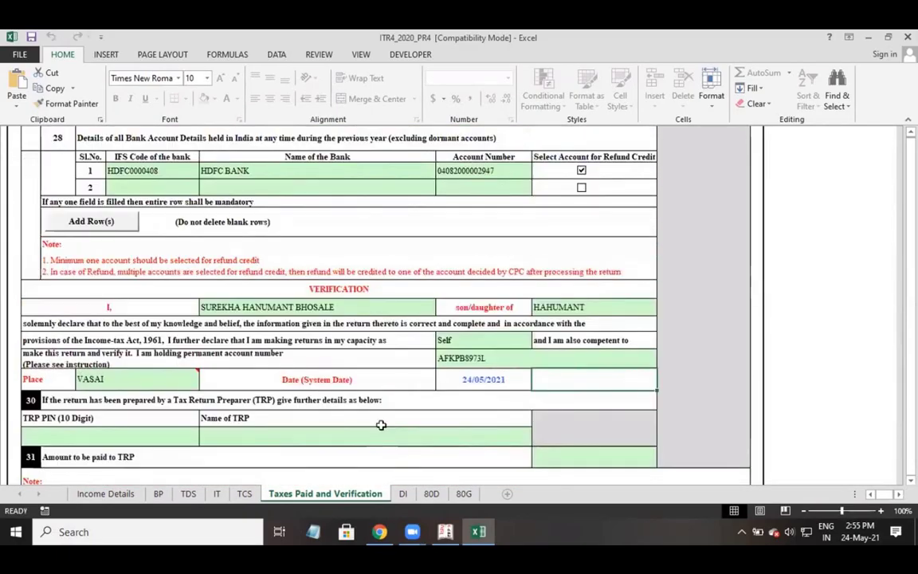
{"action": "scroll", "coordinate": [380, 424], "scroll_direction": "up", "scroll_amount": 7}
{"action": "left_click", "coordinate": [805, 155]}
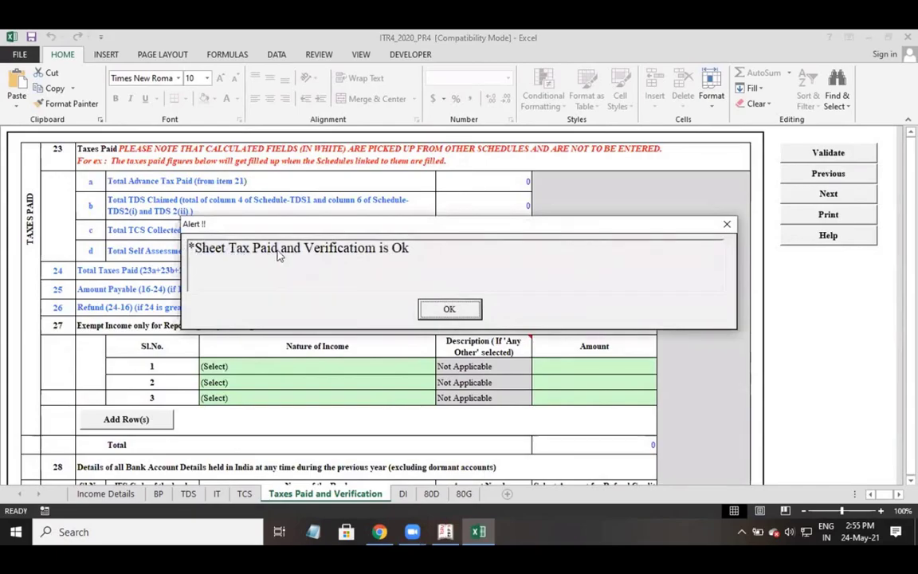
{"action": "left_click", "coordinate": [431, 313]}
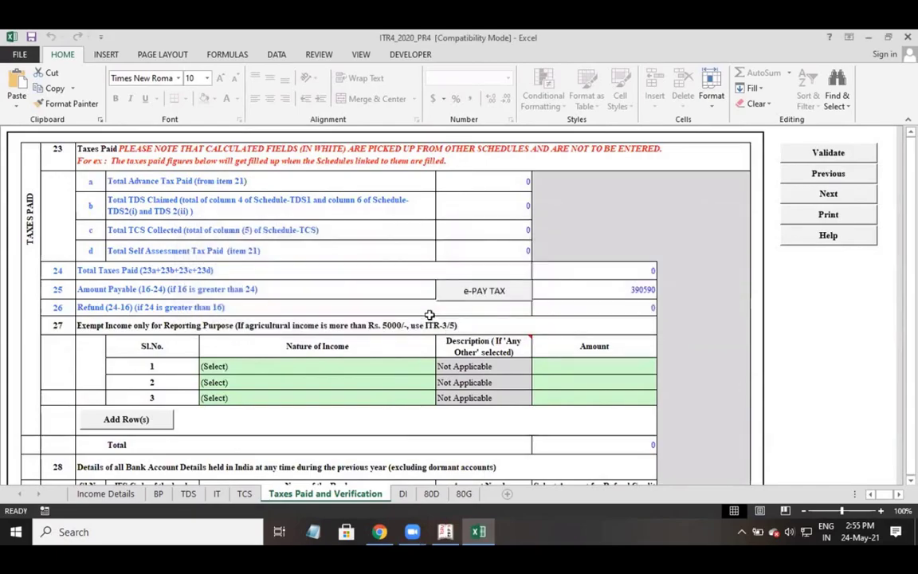
On the Income Details sheet, fill in the missing PIN code and recalculate the tax.
{"action": "left_click", "coordinate": [128, 494]}
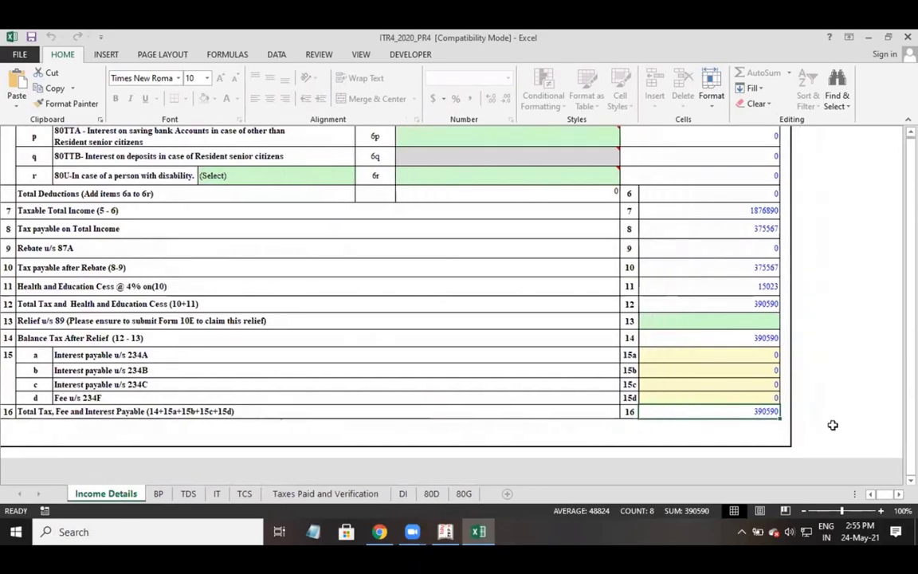
{"action": "scroll", "coordinate": [837, 386], "scroll_direction": "up", "scroll_amount": 10}
{"action": "scroll", "coordinate": [839, 392], "scroll_direction": "up", "scroll_amount": 10}
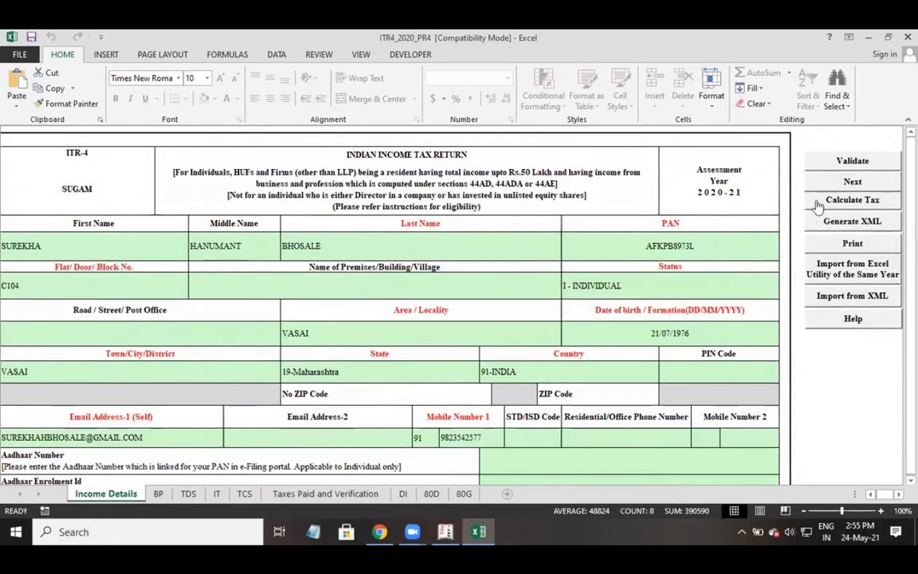
{"action": "left_click", "coordinate": [815, 206]}
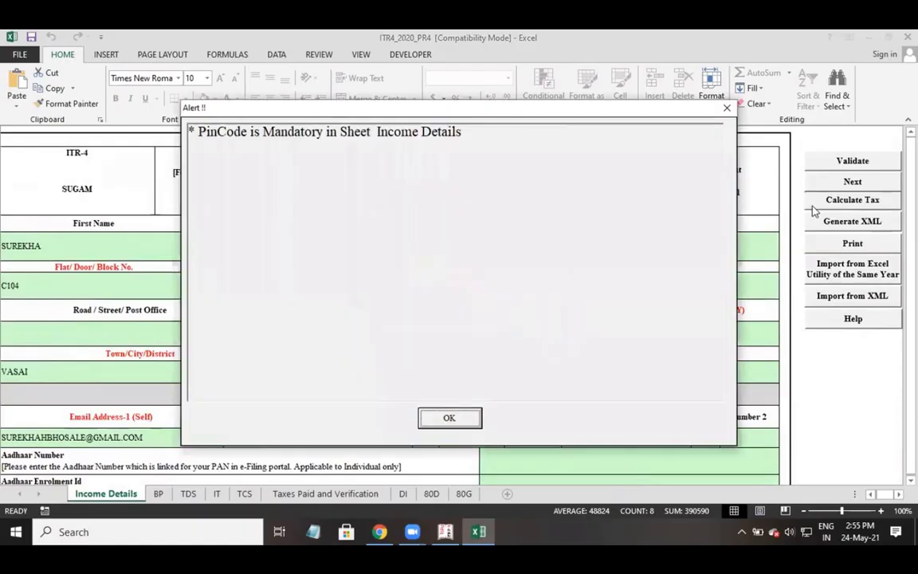
{"action": "left_click", "coordinate": [449, 419]}
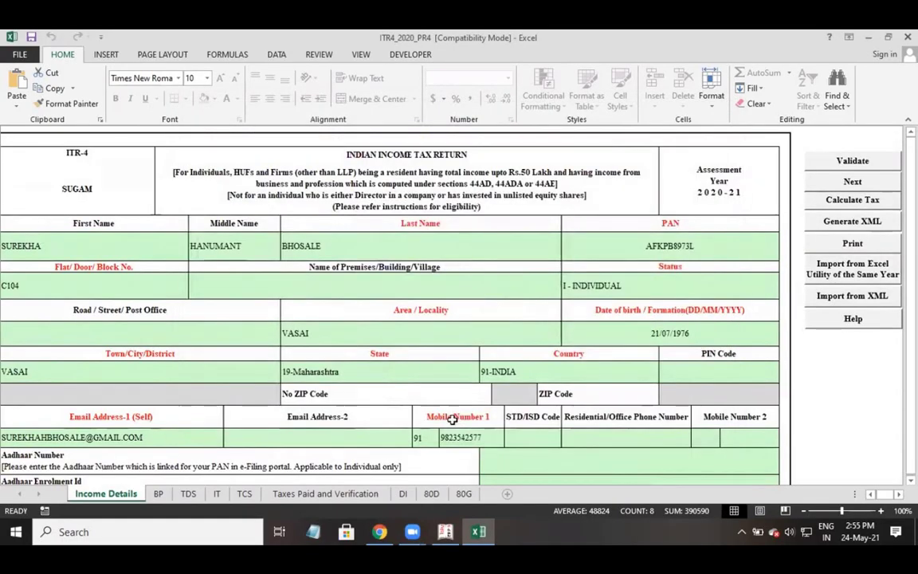
{"action": "type", "text": "40120"}
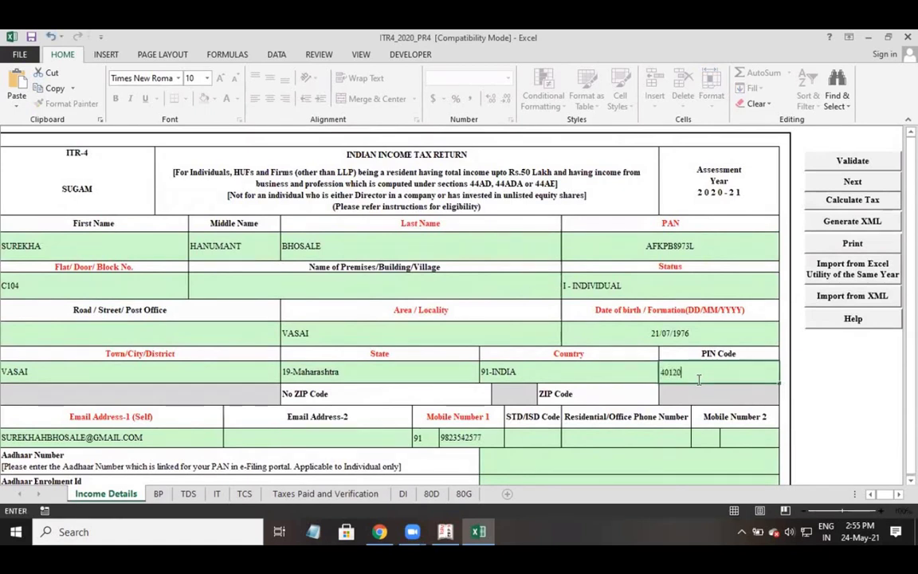
{"action": "type", "text": "1"}
{"action": "key", "text": "Return"}
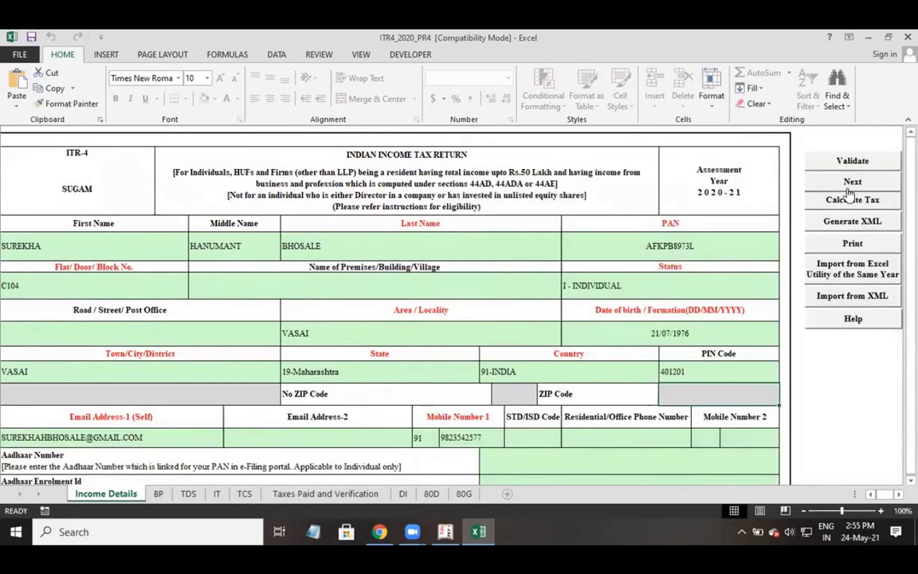
{"action": "left_click", "coordinate": [852, 201]}
Generate the XML, acknowledging the TDS statement, compute tax and save-instruction notices.
{"action": "left_click", "coordinate": [834, 229]}
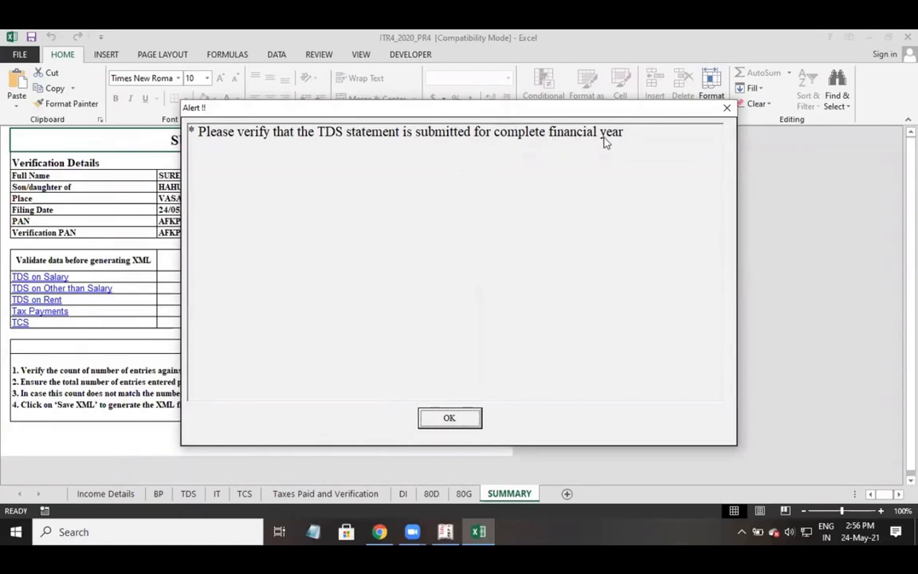
{"action": "left_click", "coordinate": [437, 423]}
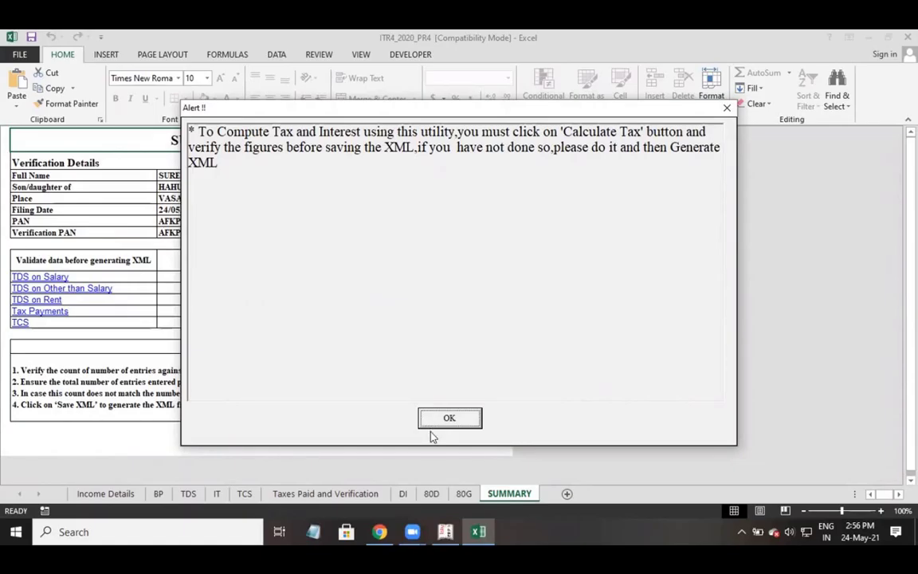
{"action": "left_click", "coordinate": [434, 421]}
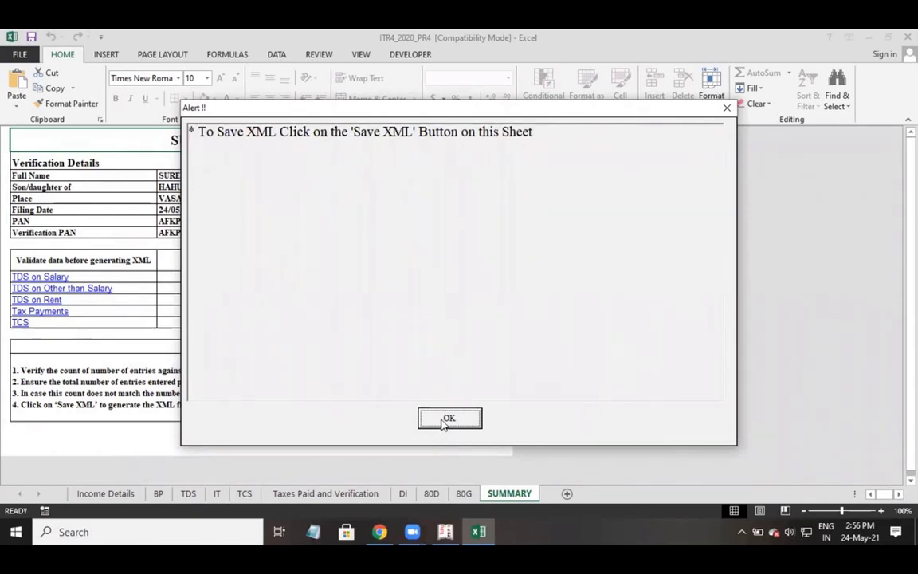
{"action": "left_click", "coordinate": [447, 419]}
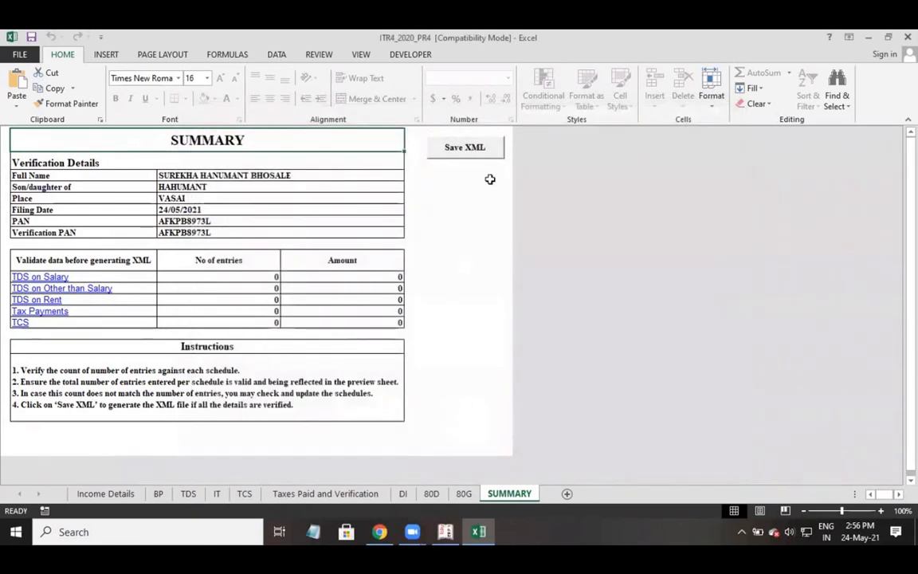
Save the return XML to the ITR4_2020 folder in Downloads.
{"action": "left_click", "coordinate": [484, 153]}
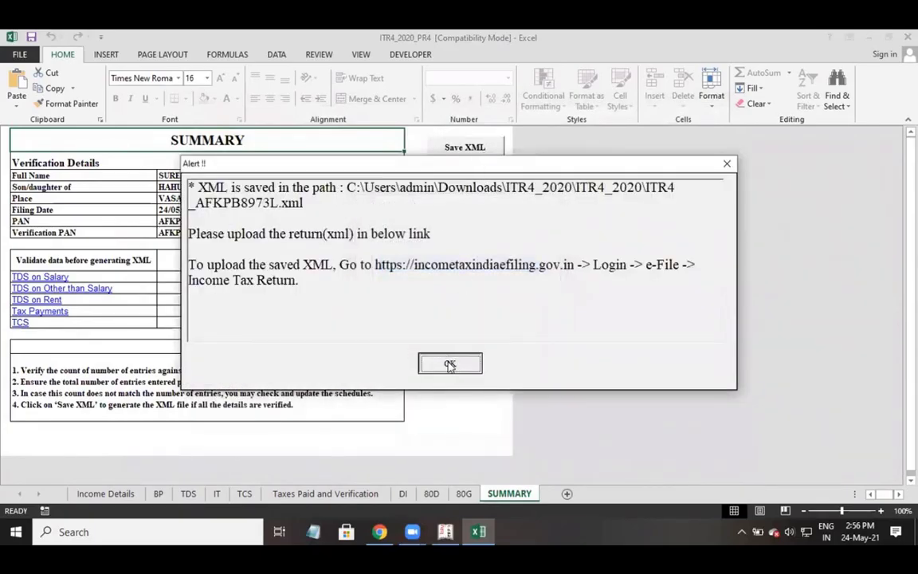
{"action": "left_click", "coordinate": [449, 363]}
{"action": "left_click", "coordinate": [466, 155]}
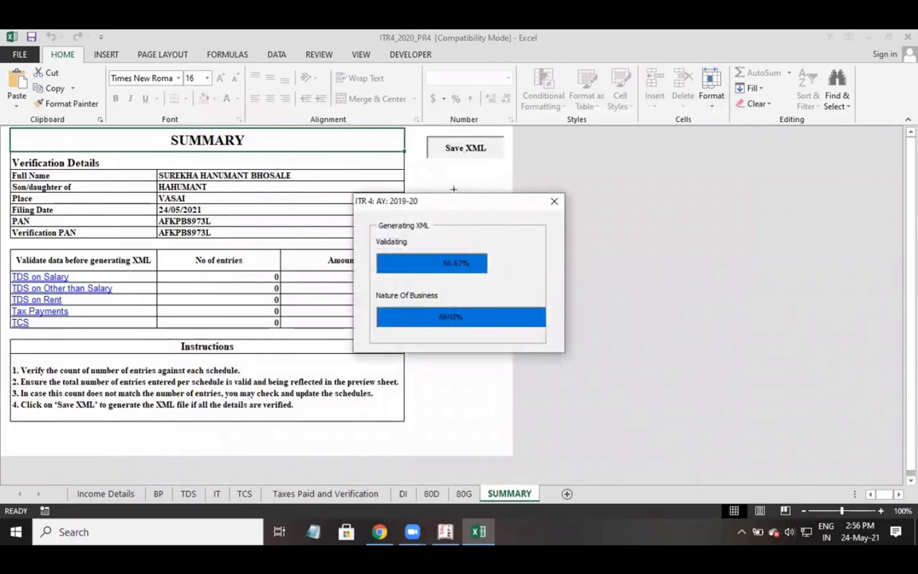
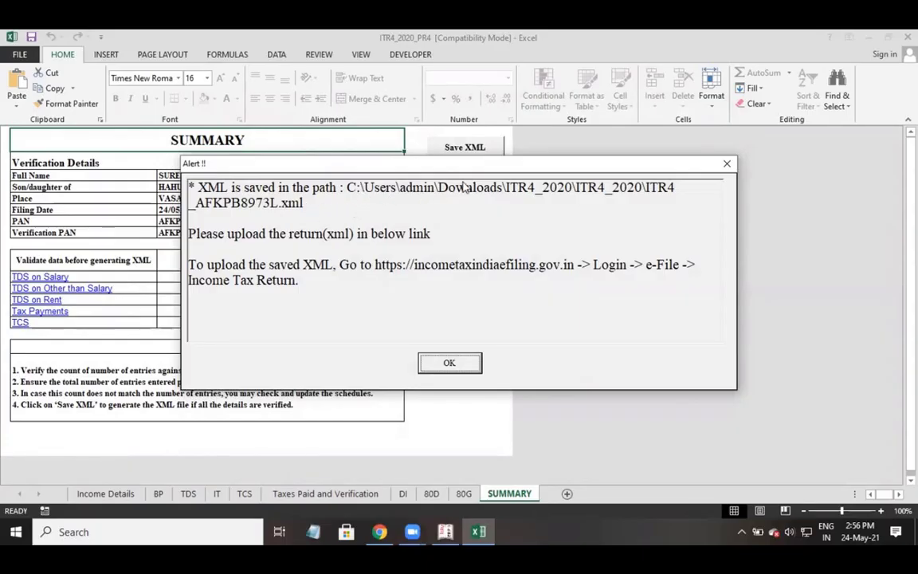
Dismiss the XML-saved alert in Excel and bring the Chrome browser to the front.
{"action": "left_click", "coordinate": [447, 367]}
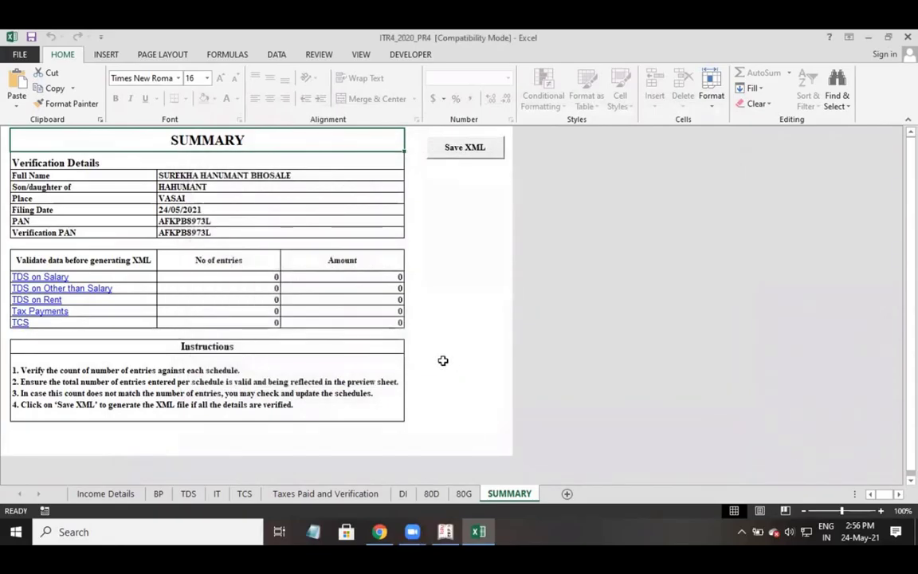
{"action": "mouse_move", "coordinate": [379, 531]}
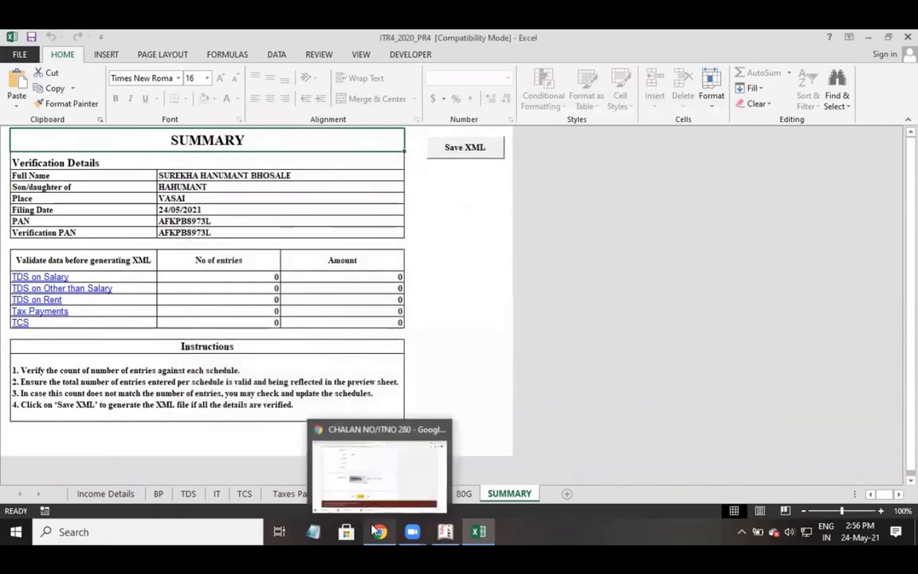
{"action": "left_click", "coordinate": [351, 474]}
Log in to the Income Tax e-Filing portal, entering the captcha code.
{"action": "left_click", "coordinate": [10, 38]}
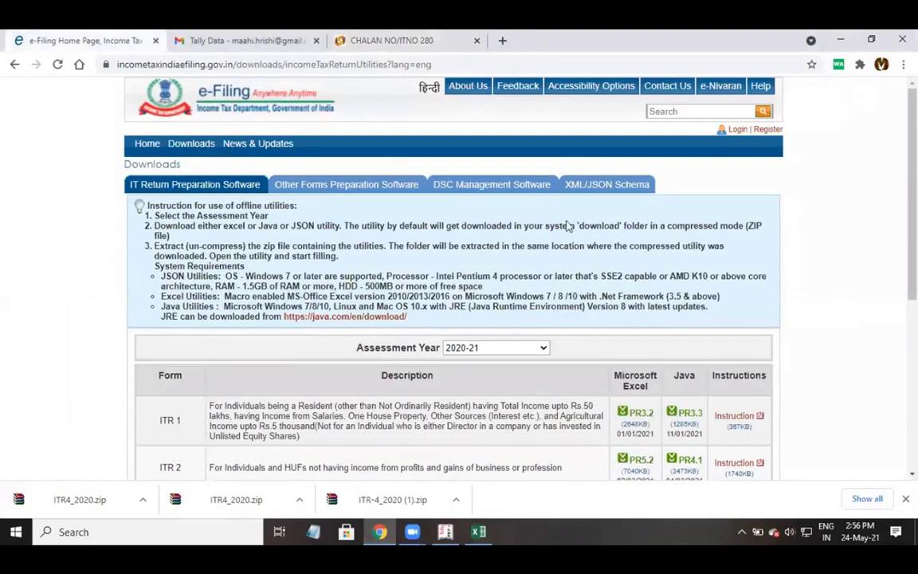
{"action": "left_click", "coordinate": [743, 132]}
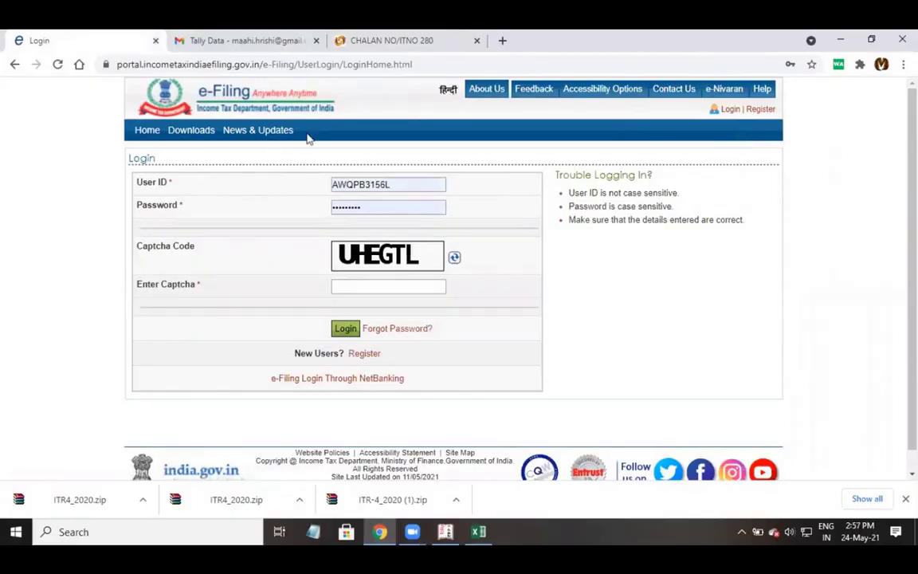
{"action": "left_click", "coordinate": [348, 287]}
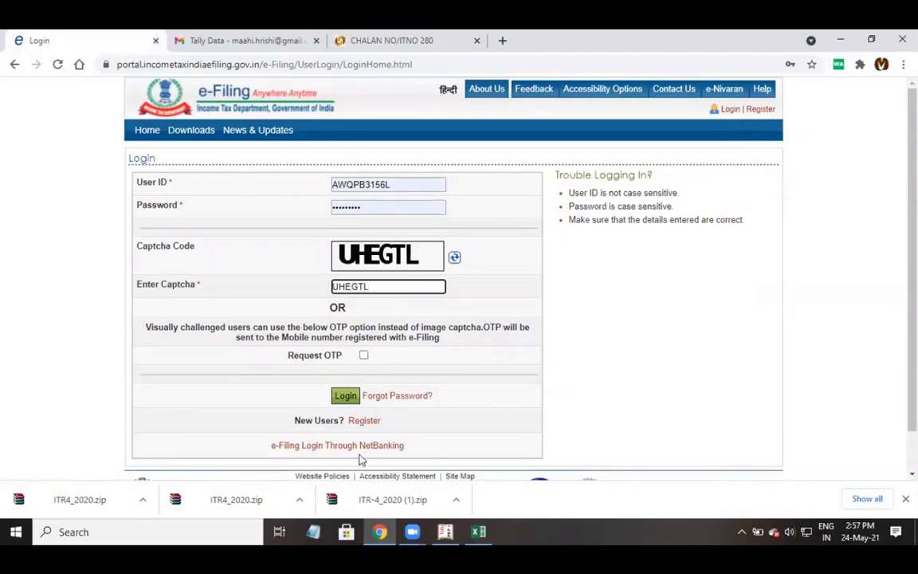
{"action": "left_click", "coordinate": [348, 399]}
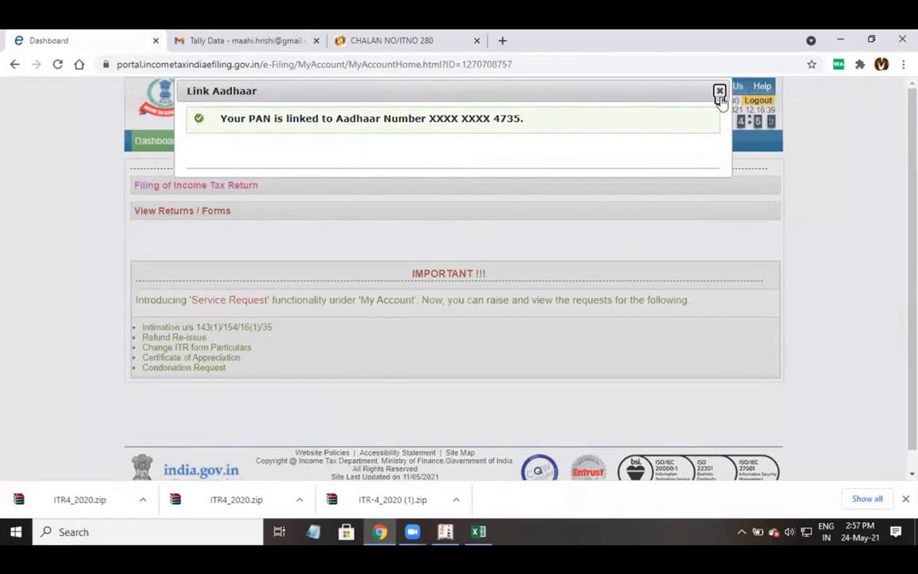
Close the Aadhaar link notice and go to e-File > Income Tax Return.
{"action": "left_click", "coordinate": [719, 91]}
{"action": "left_click", "coordinate": [275, 149]}
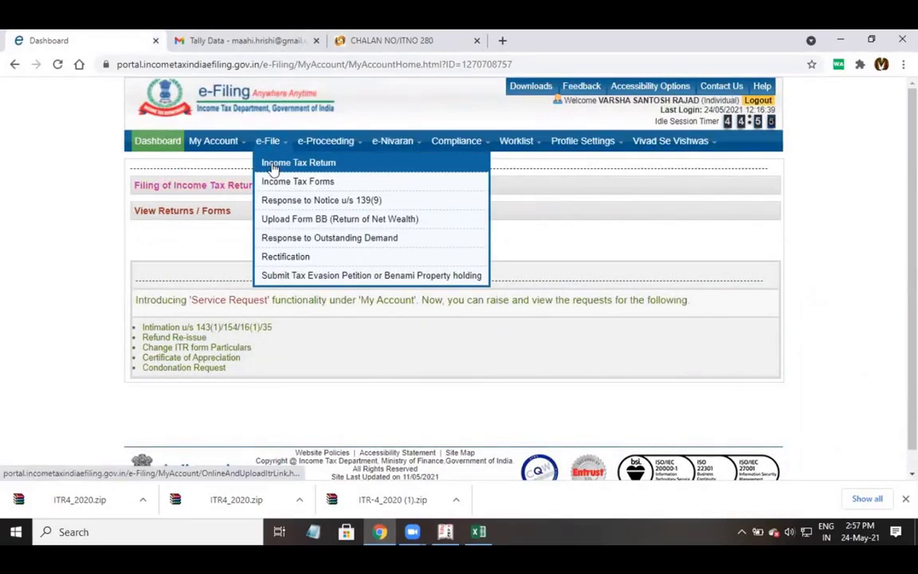
{"action": "left_click", "coordinate": [273, 166]}
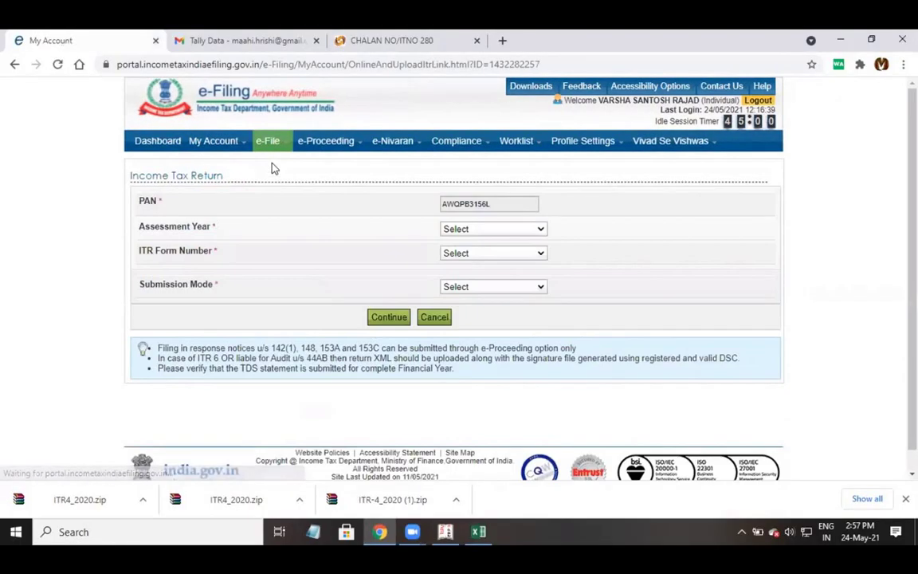
Select AY 2020-21, ITR-4, Original/Revised Return and Upload XML submission mode.
{"action": "left_click", "coordinate": [462, 231]}
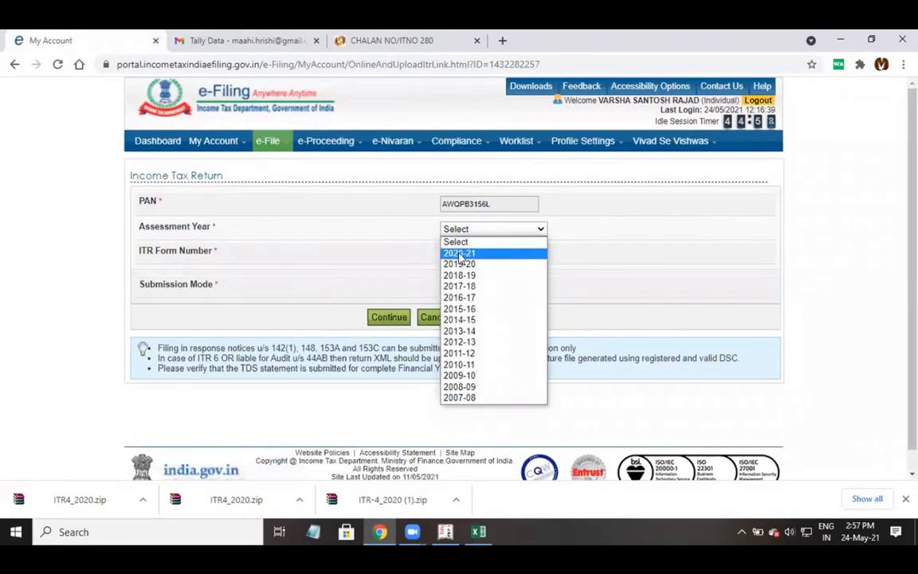
{"action": "left_click", "coordinate": [458, 255]}
{"action": "left_click", "coordinate": [459, 255]}
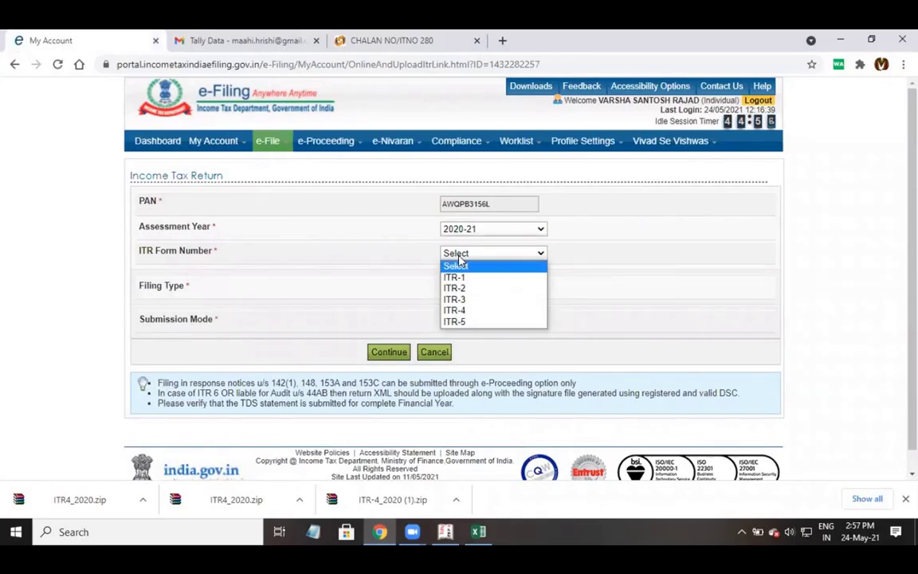
{"action": "left_click", "coordinate": [454, 311]}
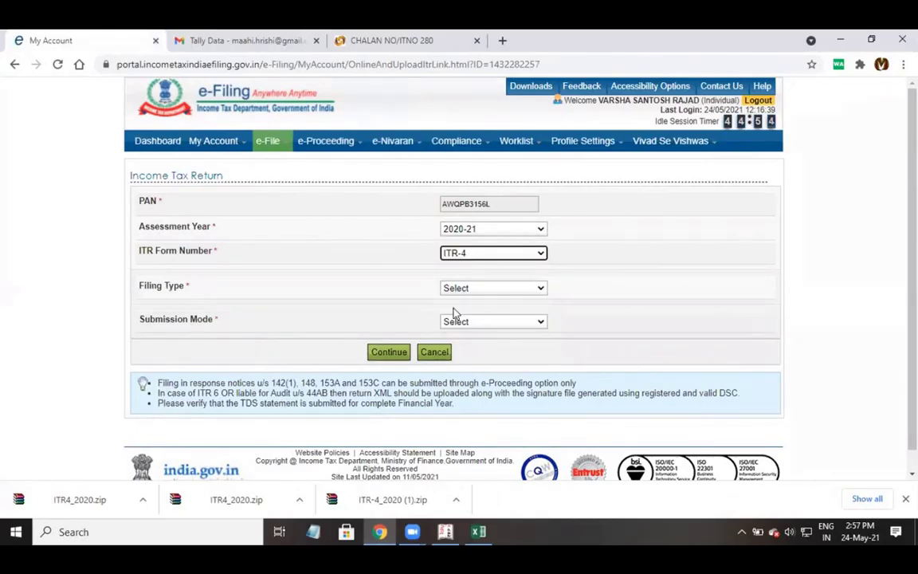
{"action": "left_click", "coordinate": [480, 290]}
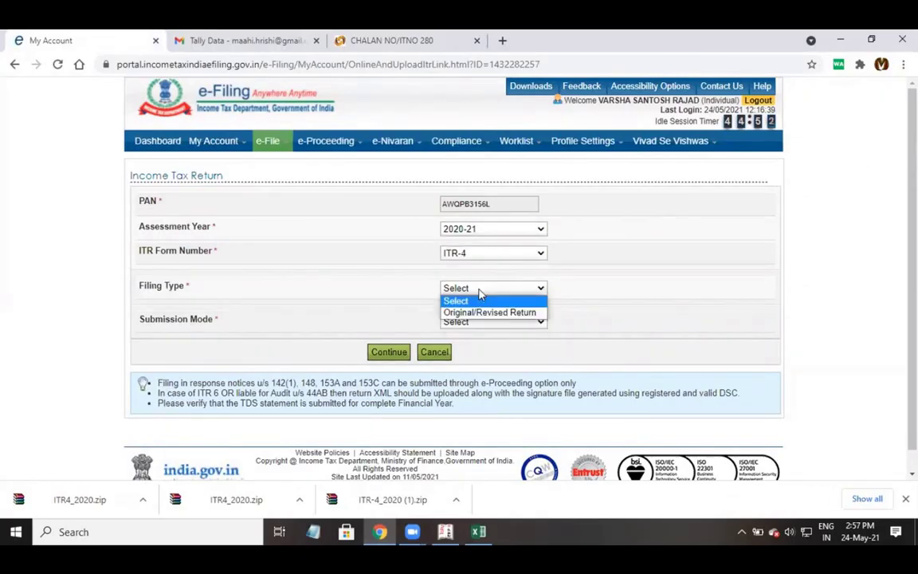
{"action": "left_click", "coordinate": [475, 312]}
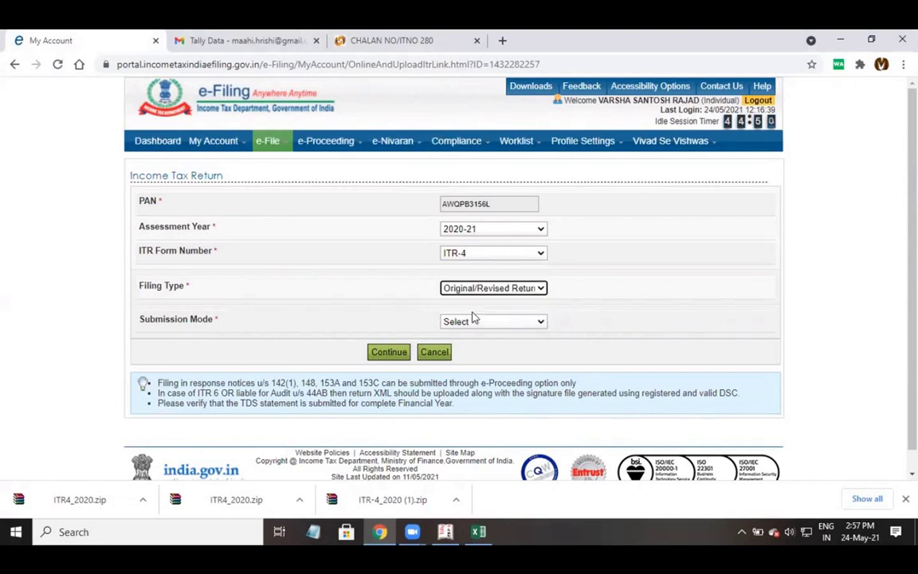
{"action": "left_click", "coordinate": [470, 323]}
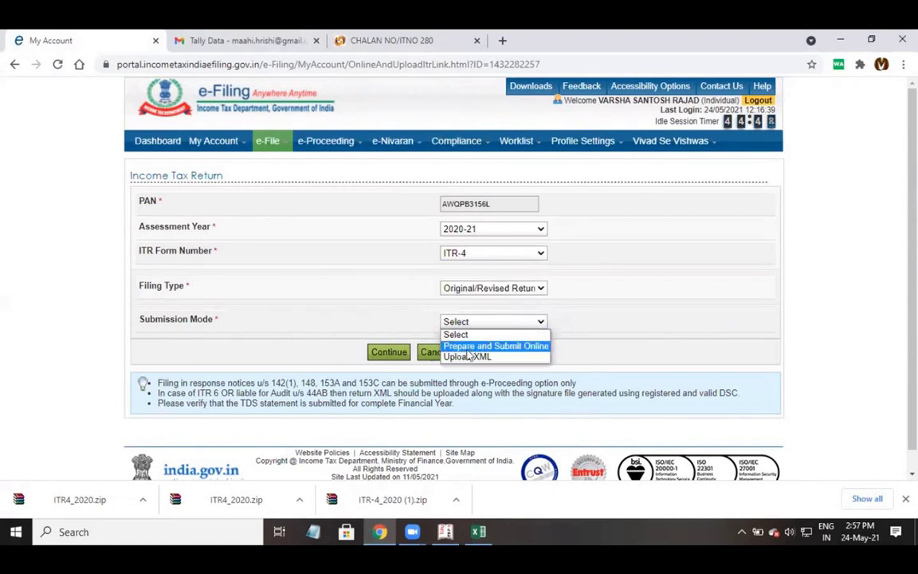
{"action": "left_click", "coordinate": [465, 357]}
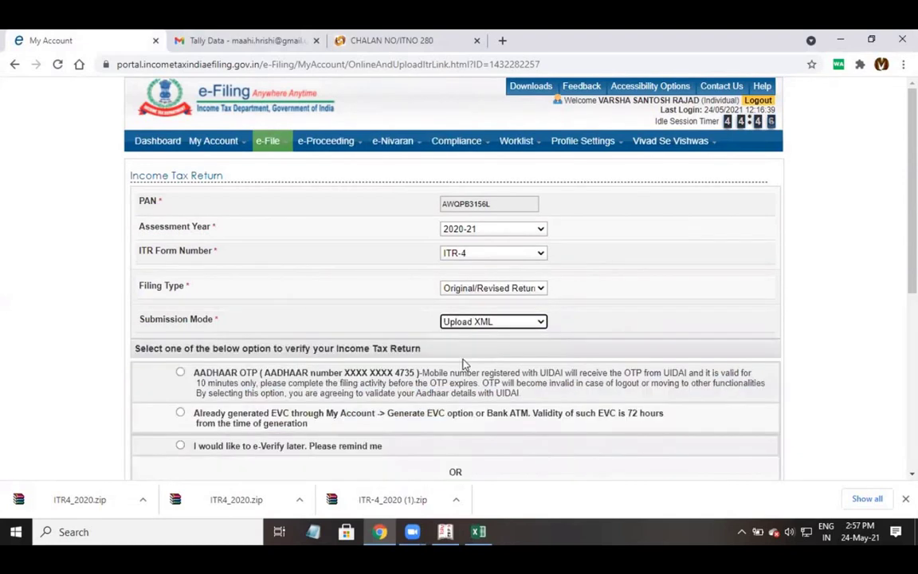
Choose to e-verify later, continue, and agree to the prefill consent.
{"action": "scroll", "coordinate": [490, 326], "scroll_direction": "down", "scroll_amount": 3}
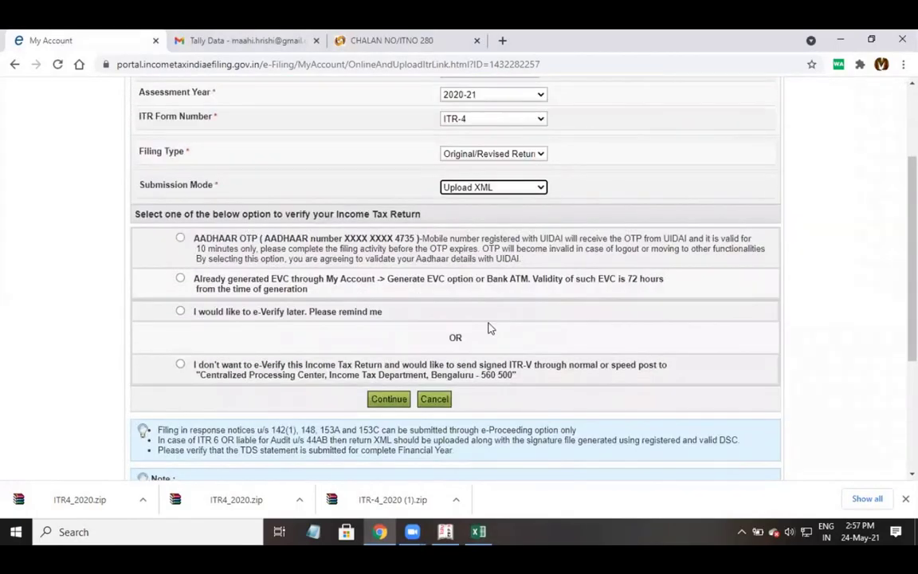
{"action": "left_click", "coordinate": [192, 319]}
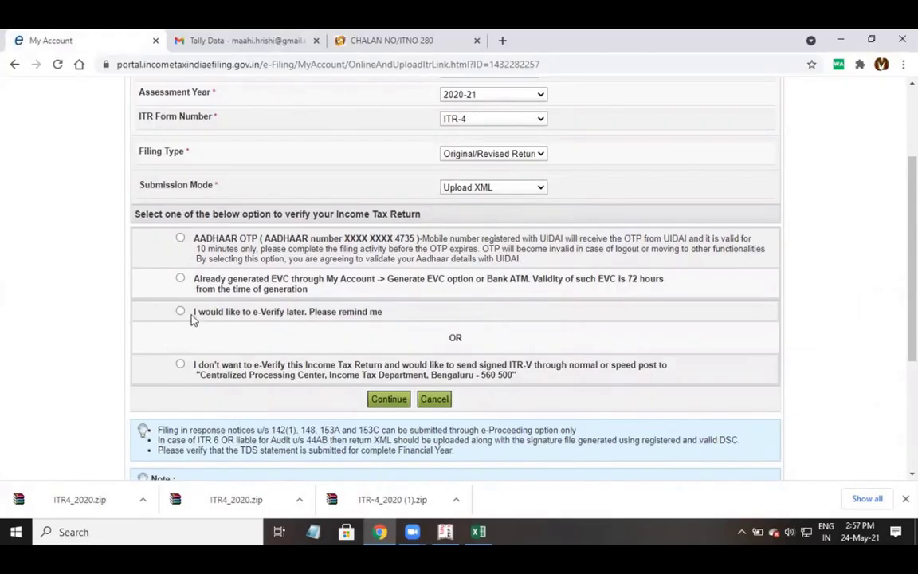
{"action": "left_click", "coordinate": [389, 399]}
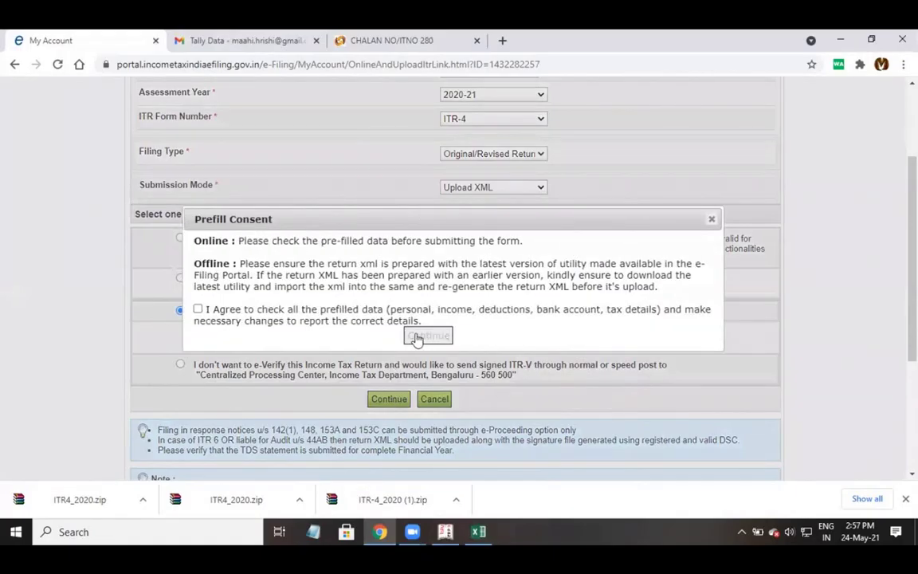
{"action": "left_click", "coordinate": [198, 309]}
{"action": "left_click", "coordinate": [429, 336]}
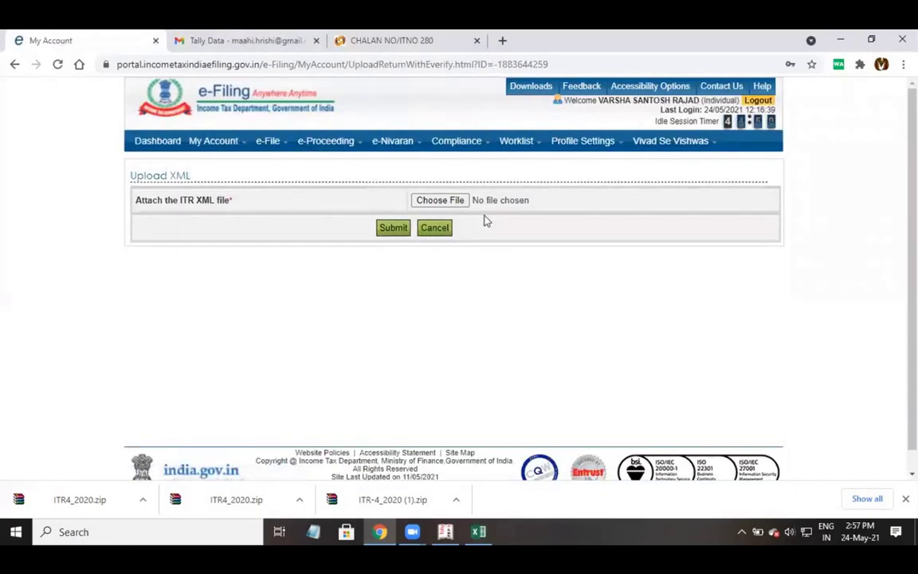
In the file chooser, browse to C:\Users\admin\Downloads with all file types listed.
{"action": "left_click", "coordinate": [465, 203]}
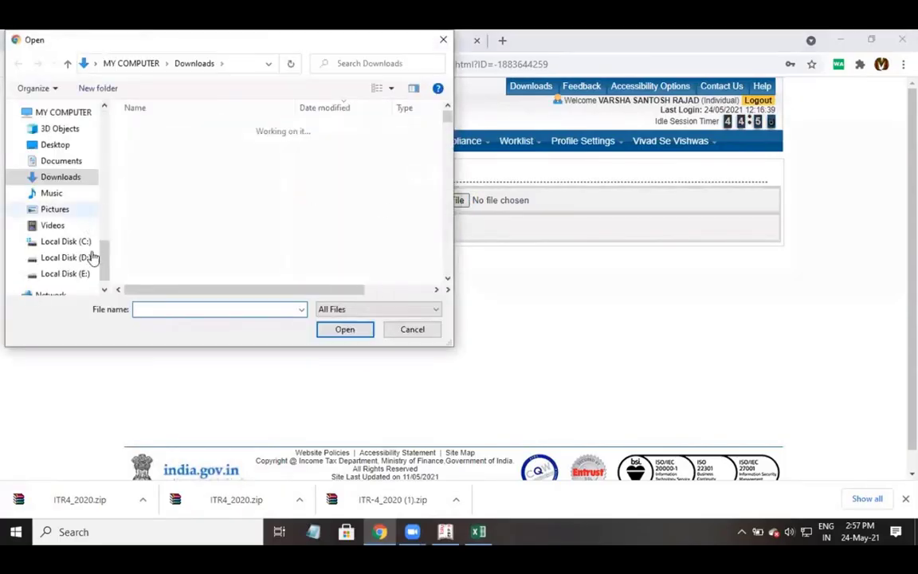
{"action": "left_click", "coordinate": [78, 242]}
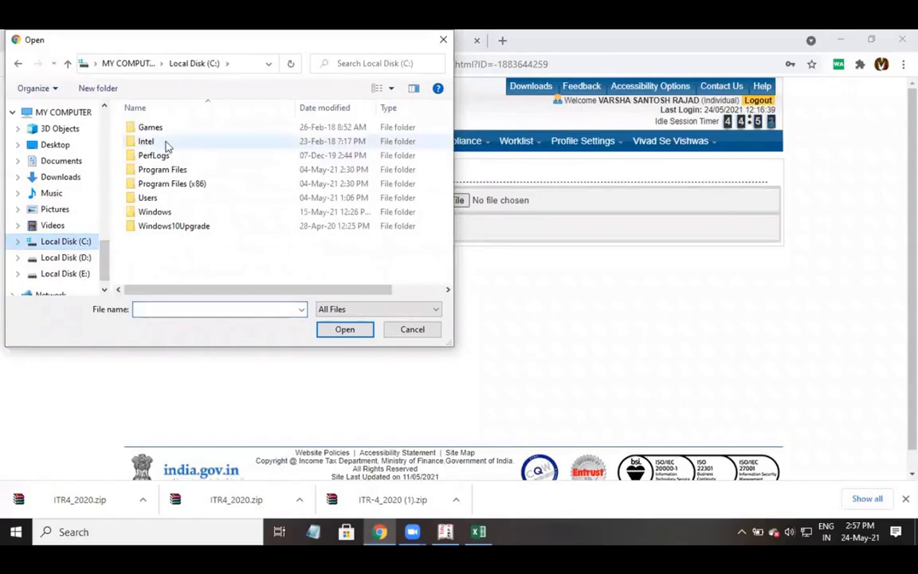
{"action": "double_click", "coordinate": [147, 197]}
{"action": "left_click", "coordinate": [146, 128]}
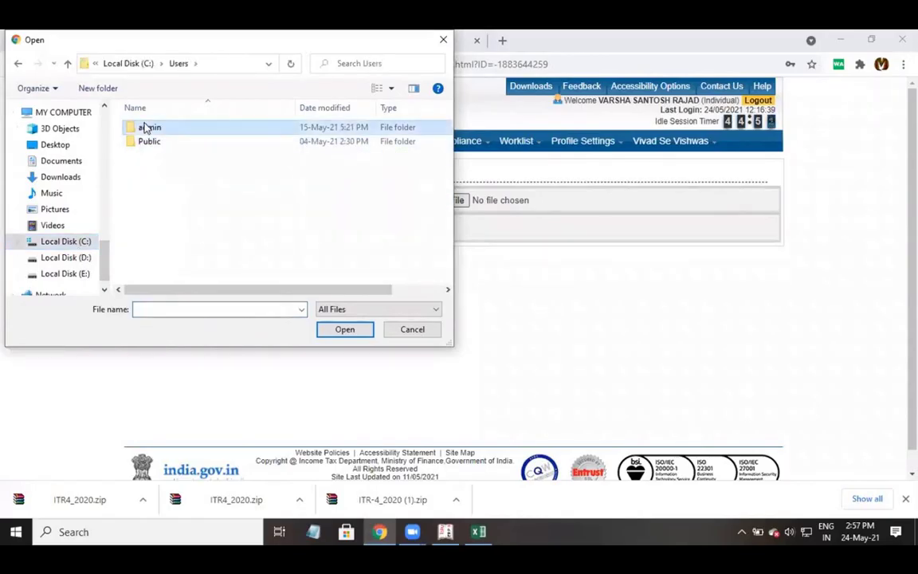
{"action": "double_click", "coordinate": [145, 128]}
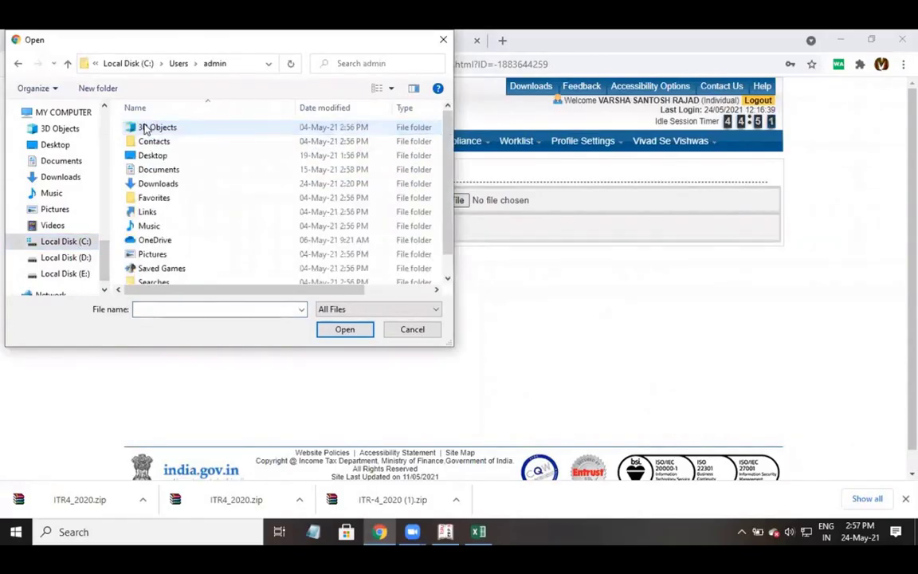
{"action": "double_click", "coordinate": [164, 186]}
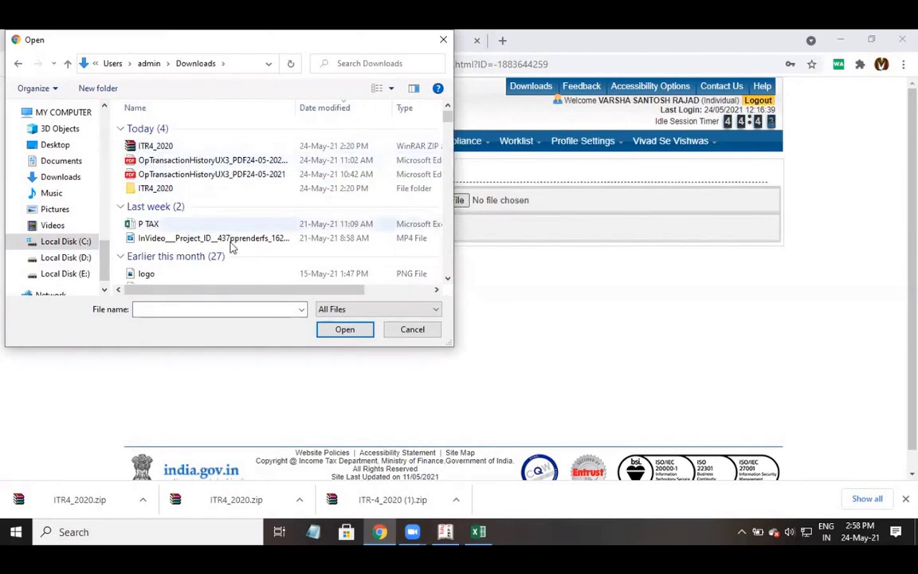
{"action": "scroll", "coordinate": [235, 243], "scroll_direction": "down", "scroll_amount": 2}
{"action": "scroll", "coordinate": [243, 238], "scroll_direction": "down", "scroll_amount": 3}
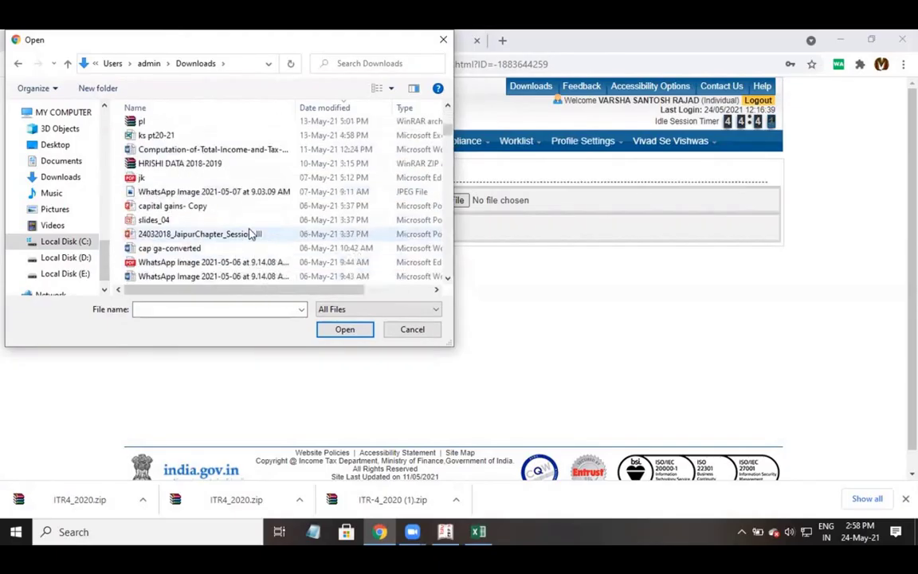
{"action": "left_click", "coordinate": [348, 311]}
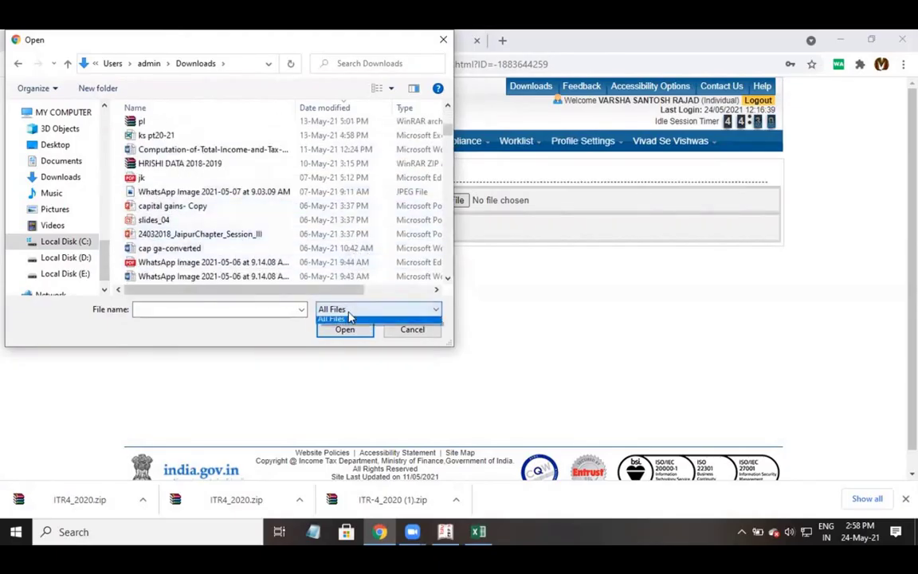
{"action": "left_click", "coordinate": [349, 321]}
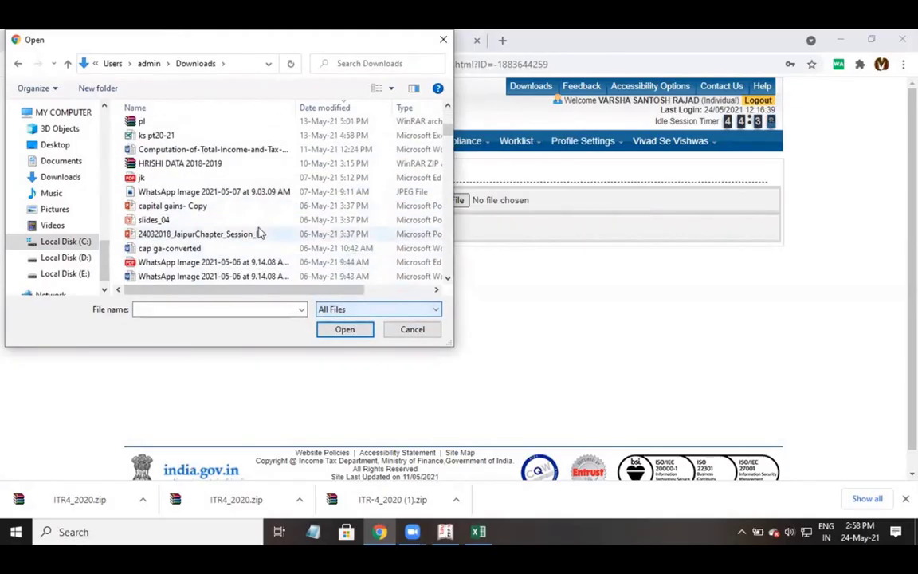
{"action": "left_click", "coordinate": [211, 223]}
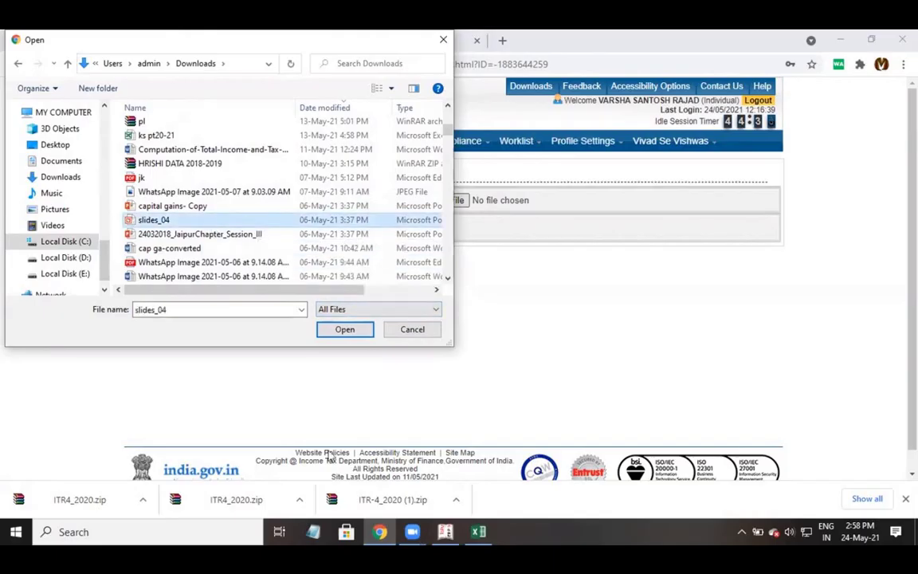
Re-generate and save the return XML from Excel's SUMMARY sheet, then return to the browser.
{"action": "left_click", "coordinate": [477, 531]}
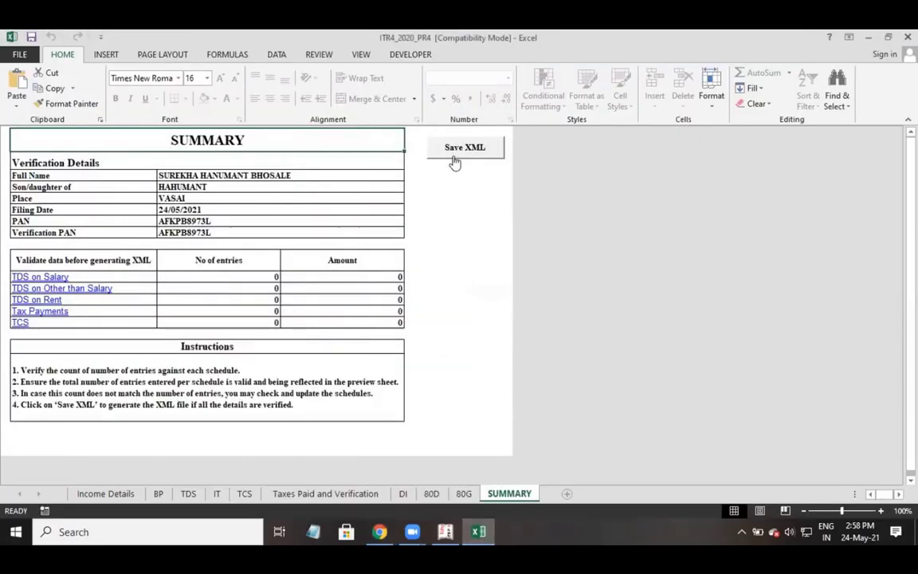
{"action": "left_click", "coordinate": [454, 151]}
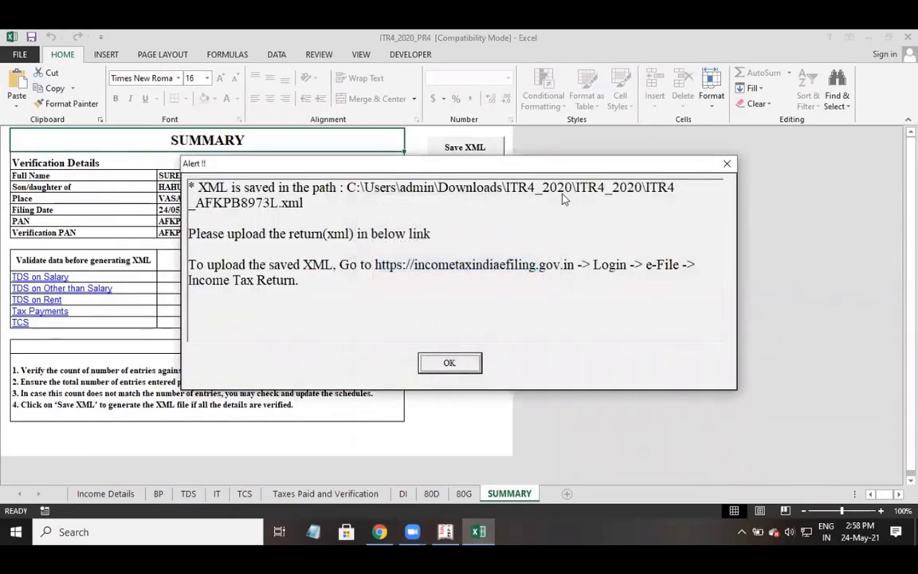
{"action": "left_click", "coordinate": [382, 527]}
Attach the ITR4 XML from Downloads\ITR4_2020\ITR4_2020, then cancel the upload page.
{"action": "scroll", "coordinate": [191, 179], "scroll_direction": "up", "scroll_amount": 5}
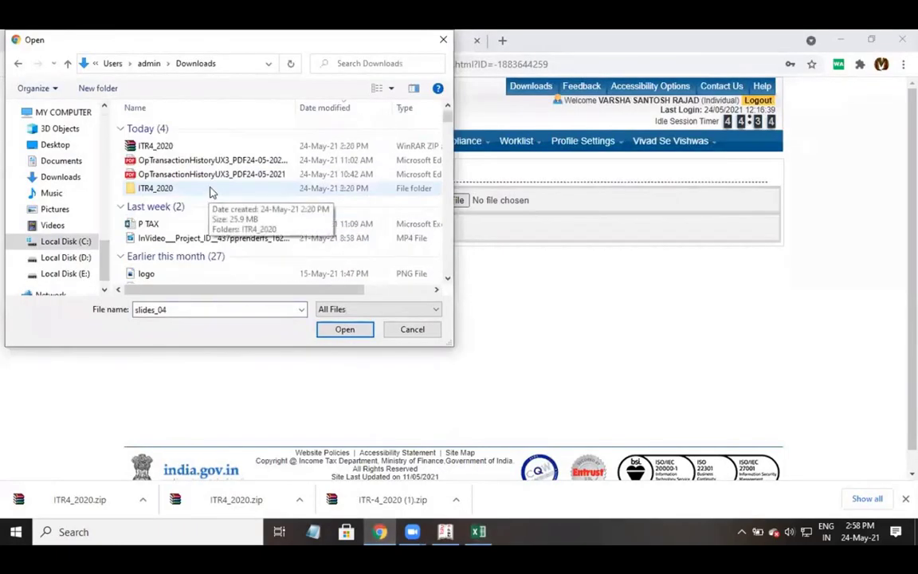
{"action": "double_click", "coordinate": [157, 187]}
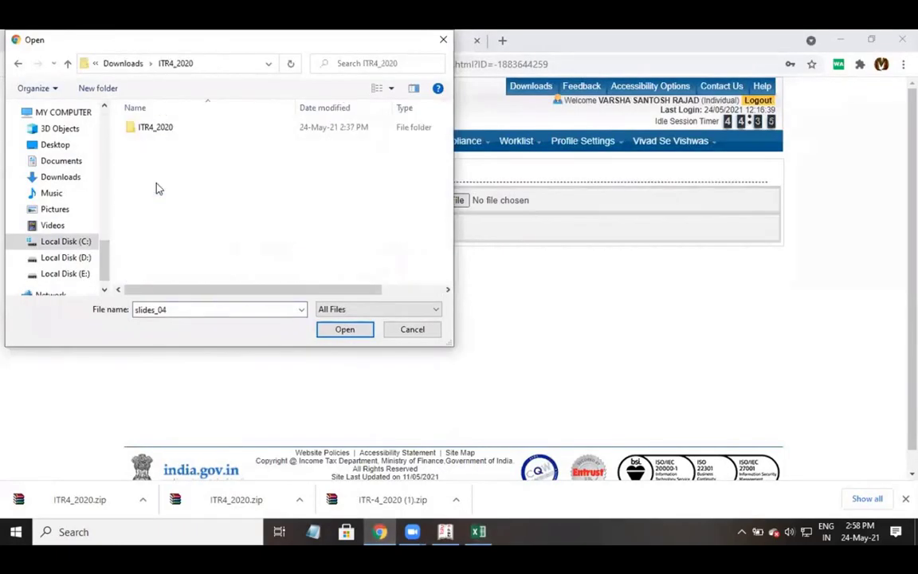
{"action": "double_click", "coordinate": [154, 129]}
{"action": "left_click", "coordinate": [142, 142]}
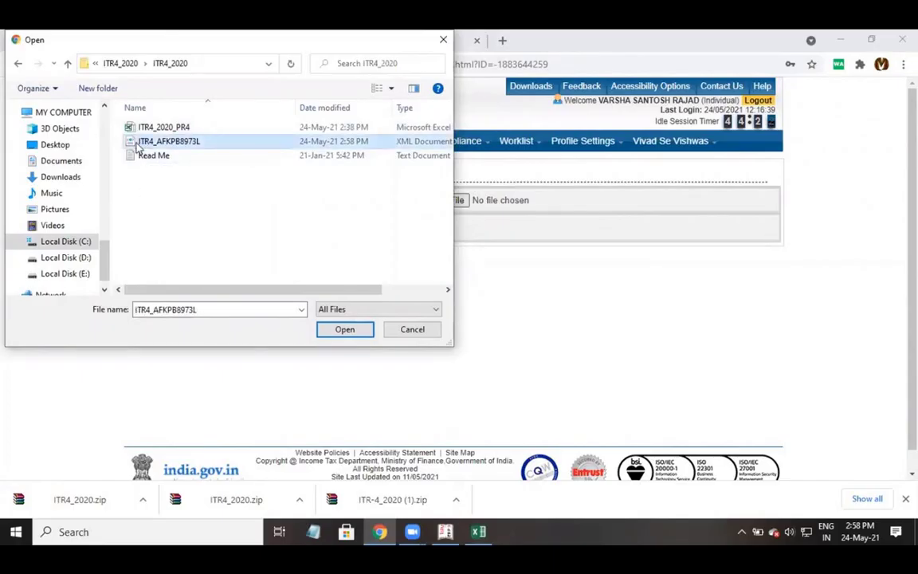
{"action": "left_click", "coordinate": [366, 335]}
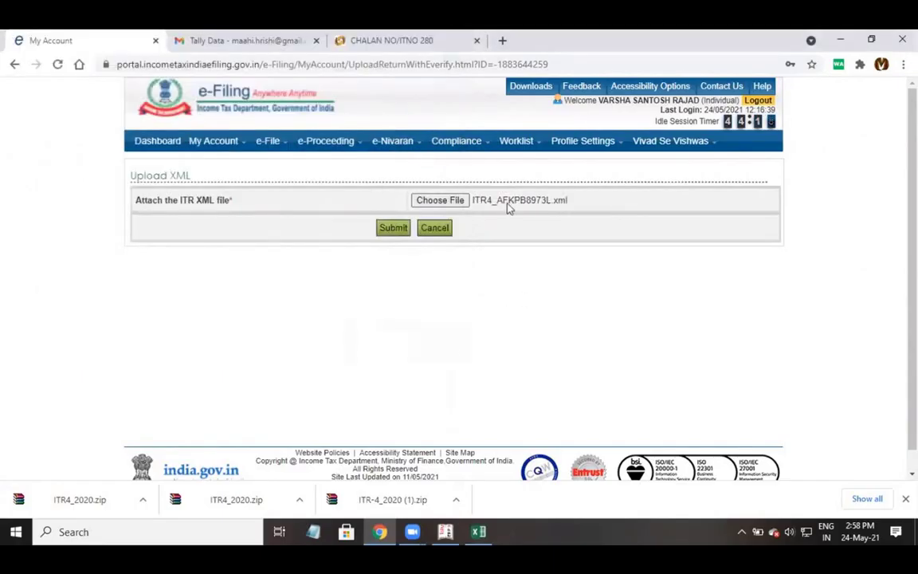
{"action": "left_click", "coordinate": [431, 234]}
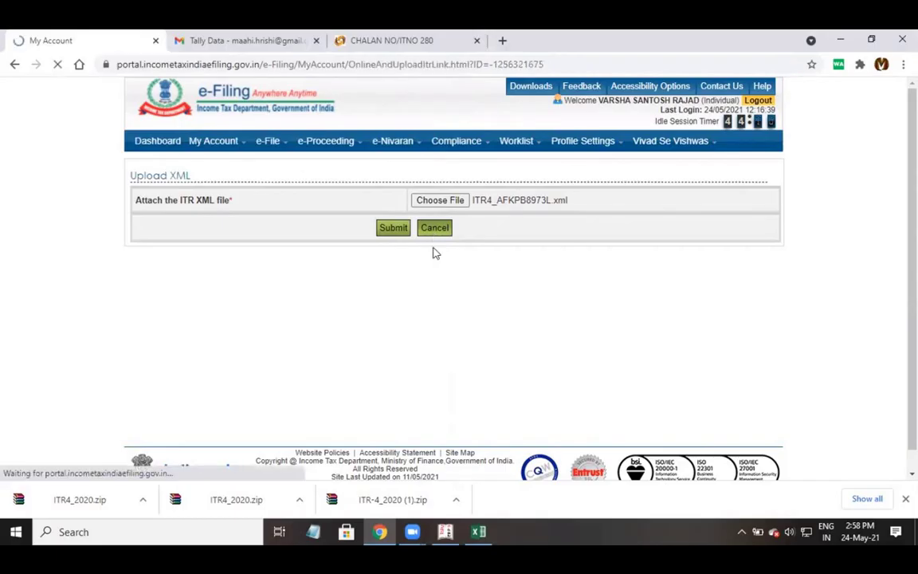